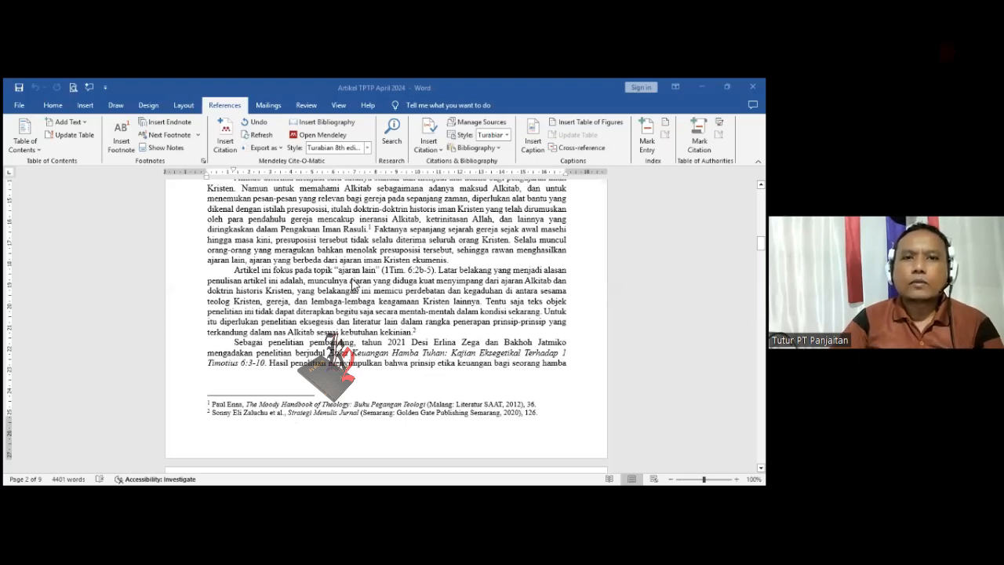
- Review the article's abstracts, keywords, PENDAHULUAN section and the footnotes on its second page
{"action": "scroll", "coordinate": [353, 306], "scroll_direction": "up", "scroll_amount": 10}
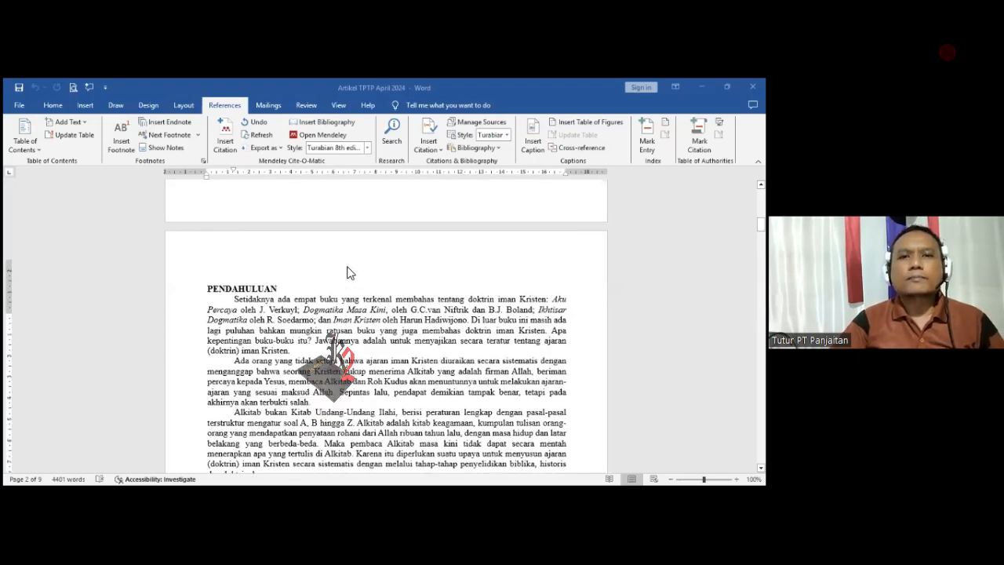
{"action": "scroll", "coordinate": [350, 274], "scroll_direction": "up", "scroll_amount": 10}
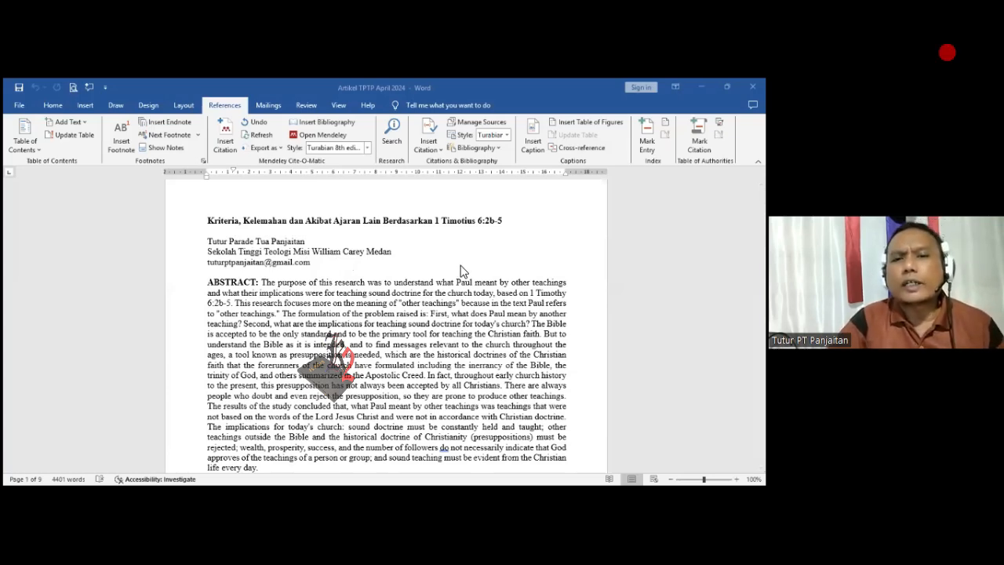
{"action": "scroll", "coordinate": [449, 282], "scroll_direction": "down", "scroll_amount": 1}
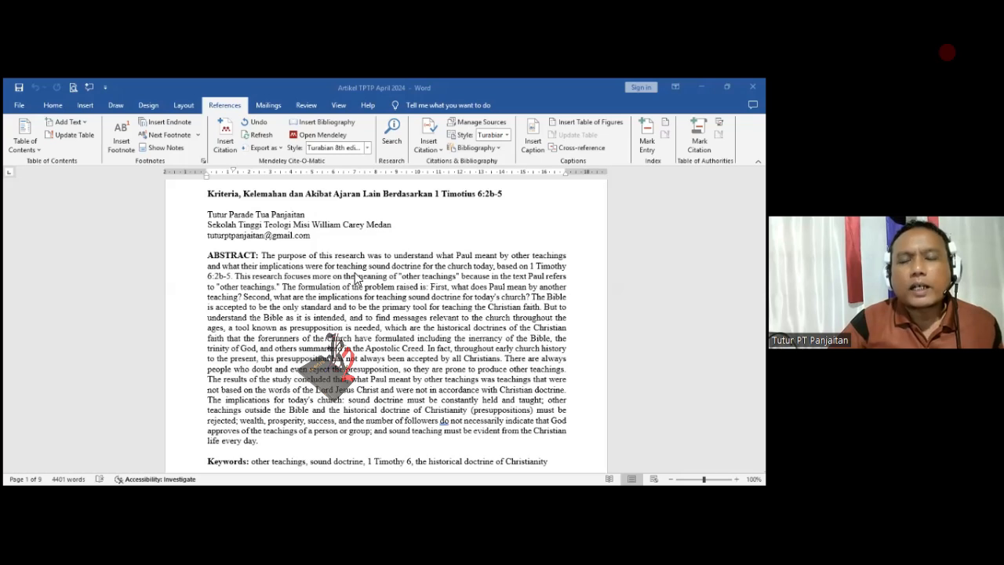
{"action": "scroll", "coordinate": [357, 279], "scroll_direction": "up", "scroll_amount": 1}
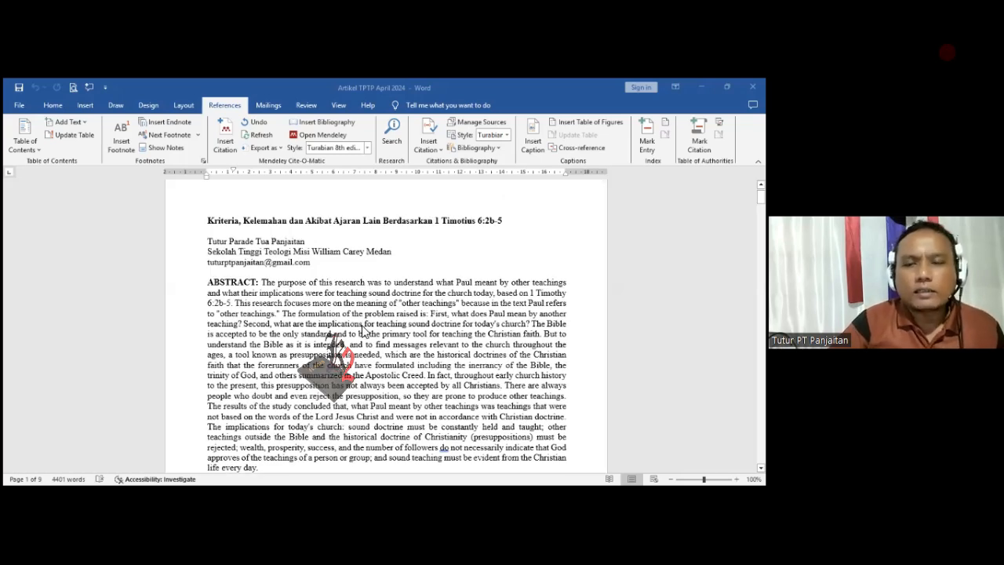
{"action": "scroll", "coordinate": [359, 322], "scroll_direction": "down", "scroll_amount": 3}
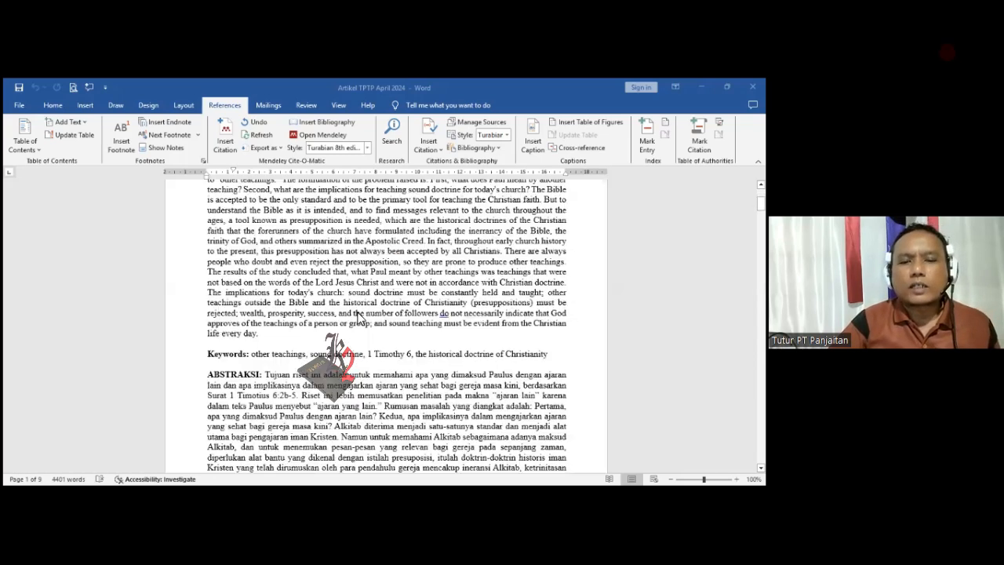
{"action": "scroll", "coordinate": [356, 316], "scroll_direction": "down", "scroll_amount": 6}
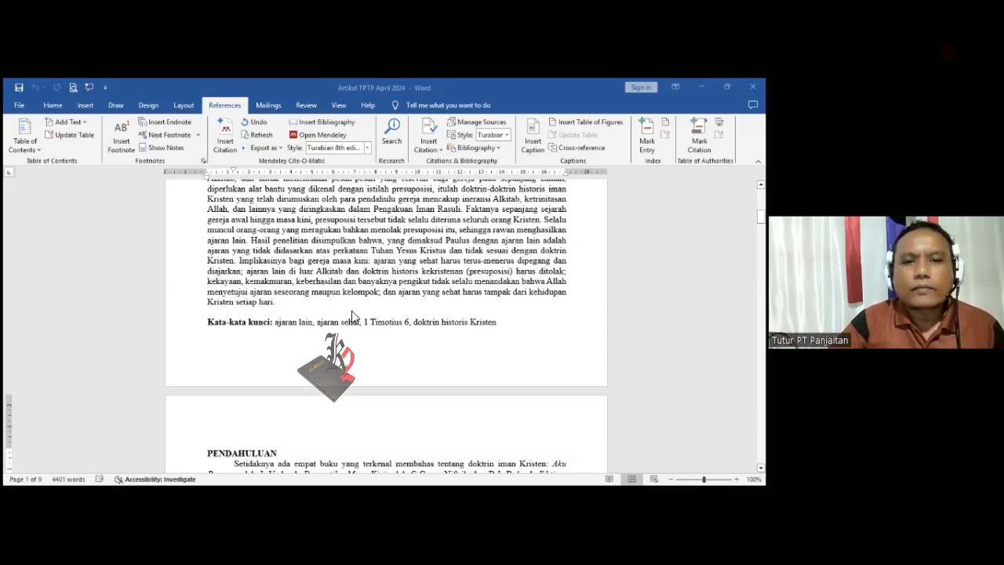
{"action": "scroll", "coordinate": [352, 316], "scroll_direction": "down", "scroll_amount": 4}
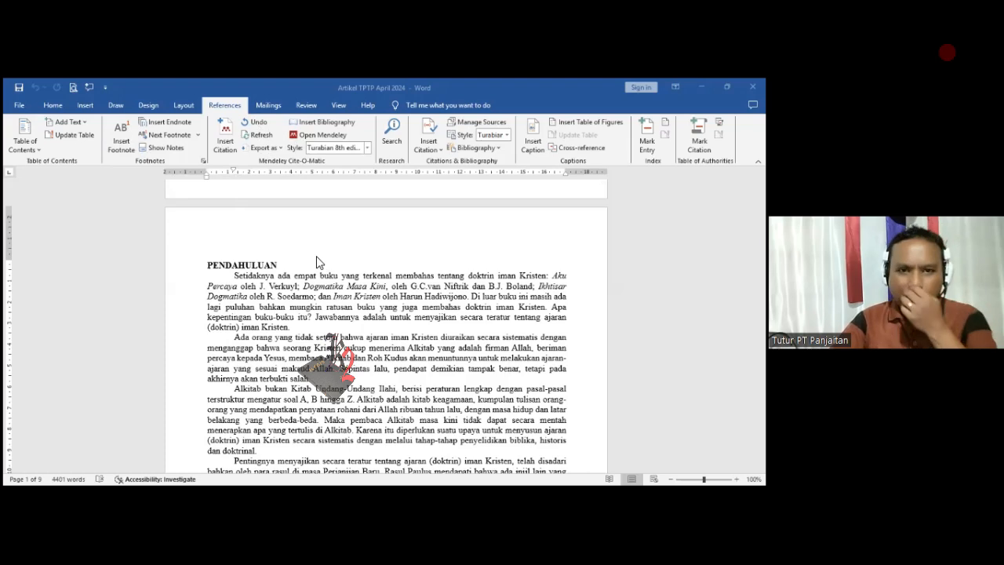
{"action": "scroll", "coordinate": [325, 313], "scroll_direction": "down", "scroll_amount": 1}
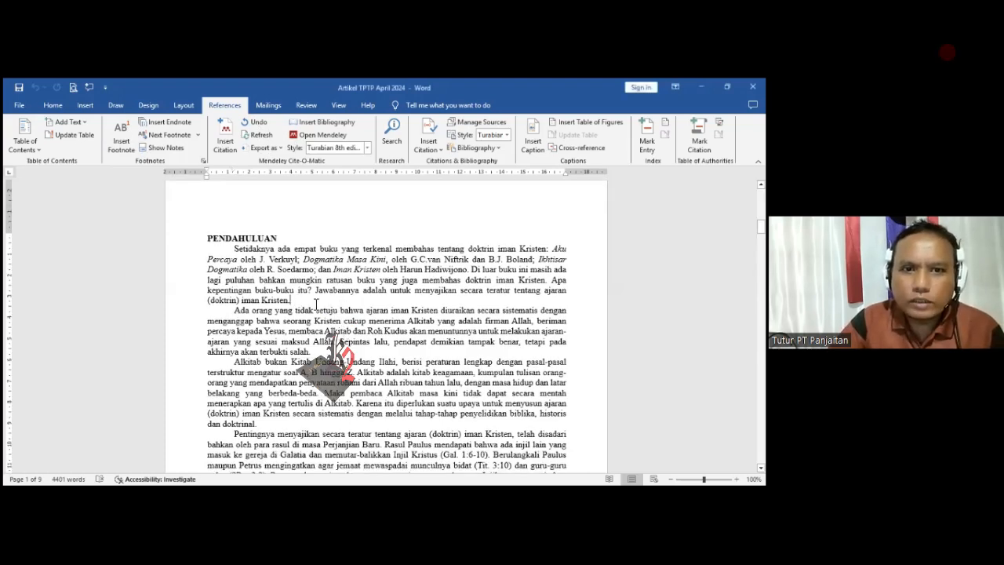
{"action": "scroll", "coordinate": [321, 306], "scroll_direction": "down", "scroll_amount": 10}
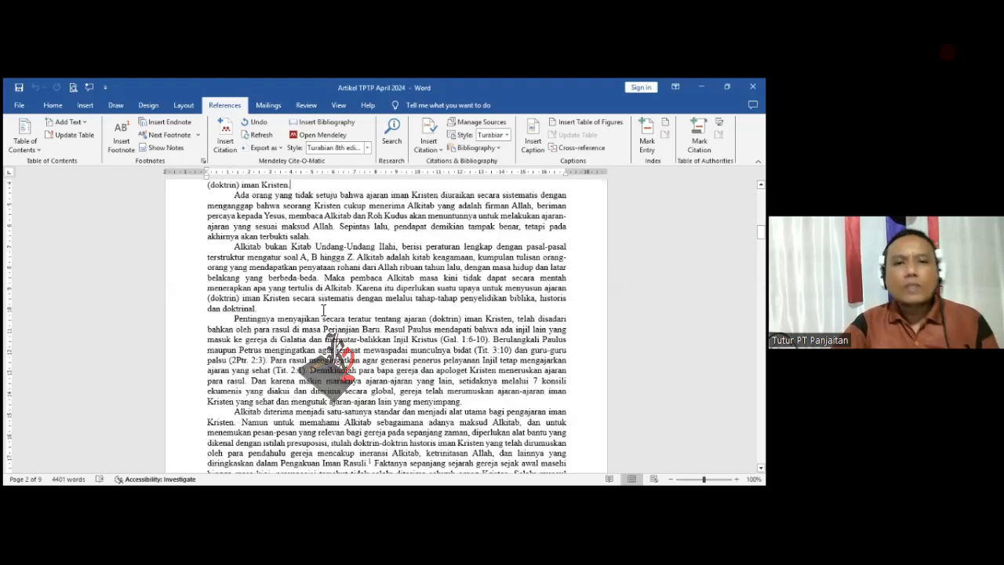
{"action": "scroll", "coordinate": [339, 306], "scroll_direction": "down", "scroll_amount": 3}
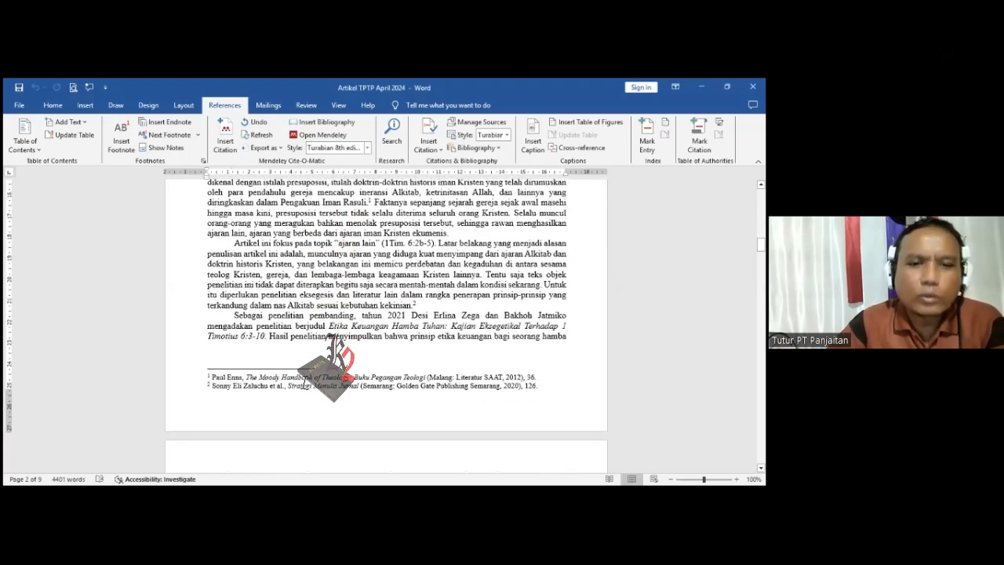
- Insert a Mendeley citation of Memahami Perjanjian Baru: Pengantar Historis-Teologis, page 17, at the end of the first PENDAHULUAN paragraph and view its footnote
{"action": "scroll", "coordinate": [362, 368], "scroll_direction": "up", "scroll_amount": 3}
{"action": "scroll", "coordinate": [377, 351], "scroll_direction": "up", "scroll_amount": 5}
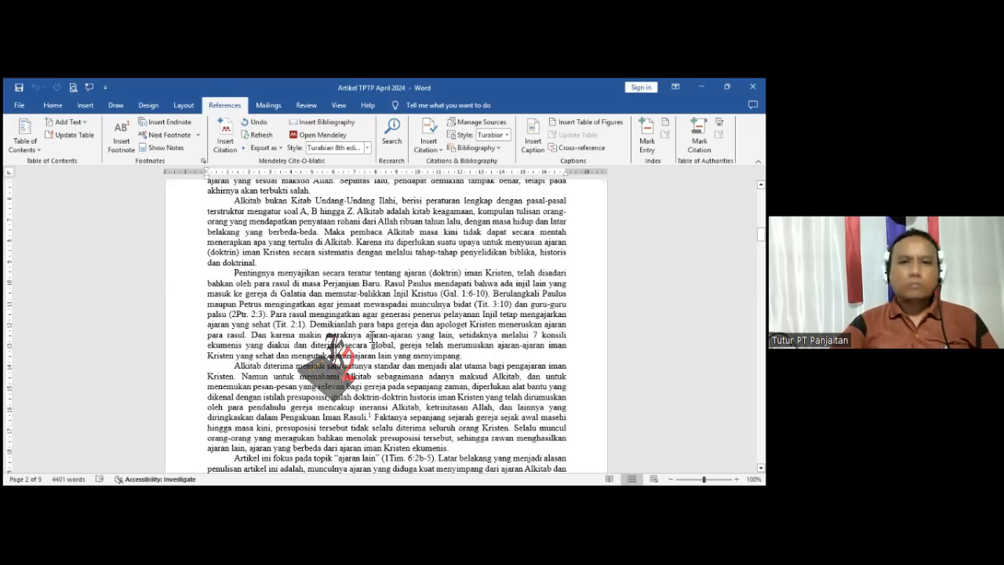
{"action": "scroll", "coordinate": [347, 291], "scroll_direction": "up", "scroll_amount": 2}
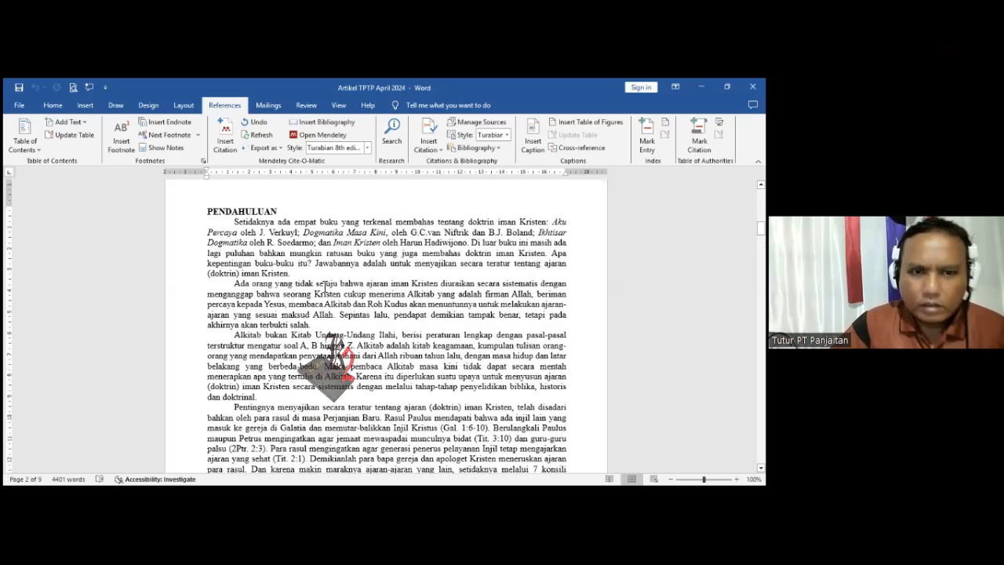
{"action": "scroll", "coordinate": [298, 276], "scroll_direction": "up", "scroll_amount": 1}
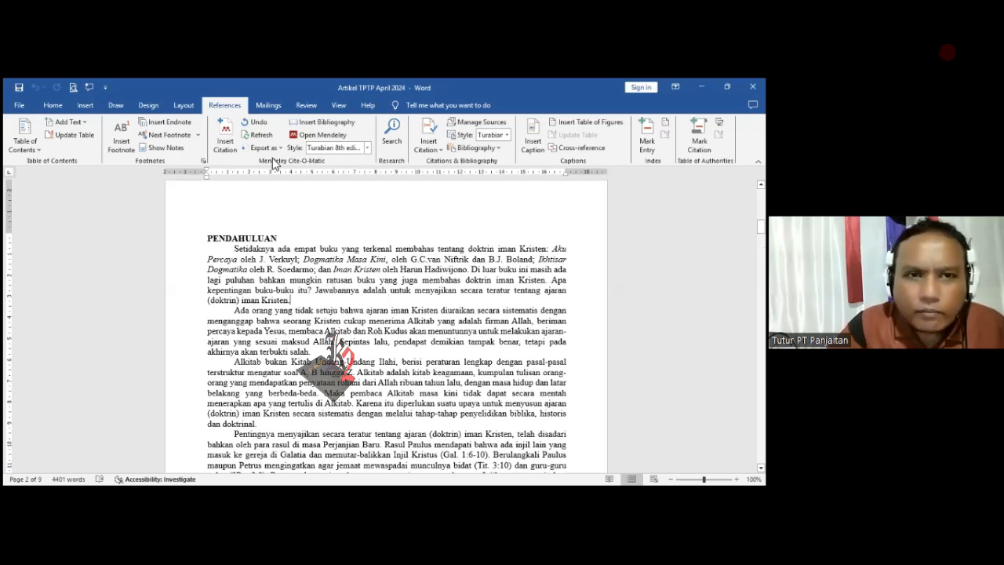
{"action": "left_click", "coordinate": [225, 140]}
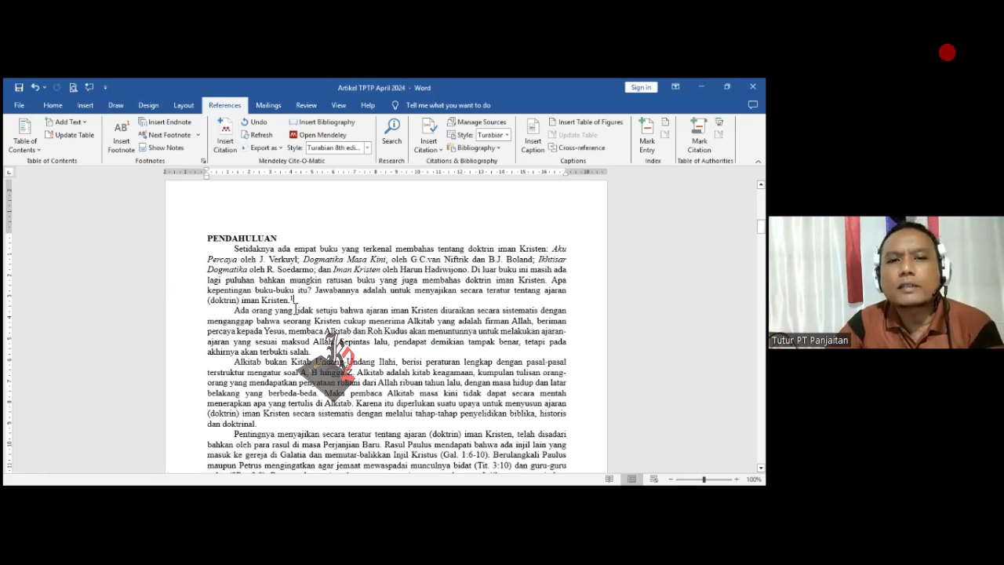
{"action": "scroll", "coordinate": [294, 309], "scroll_direction": "down", "scroll_amount": 2}
{"action": "scroll", "coordinate": [299, 297], "scroll_direction": "down", "scroll_amount": 15}
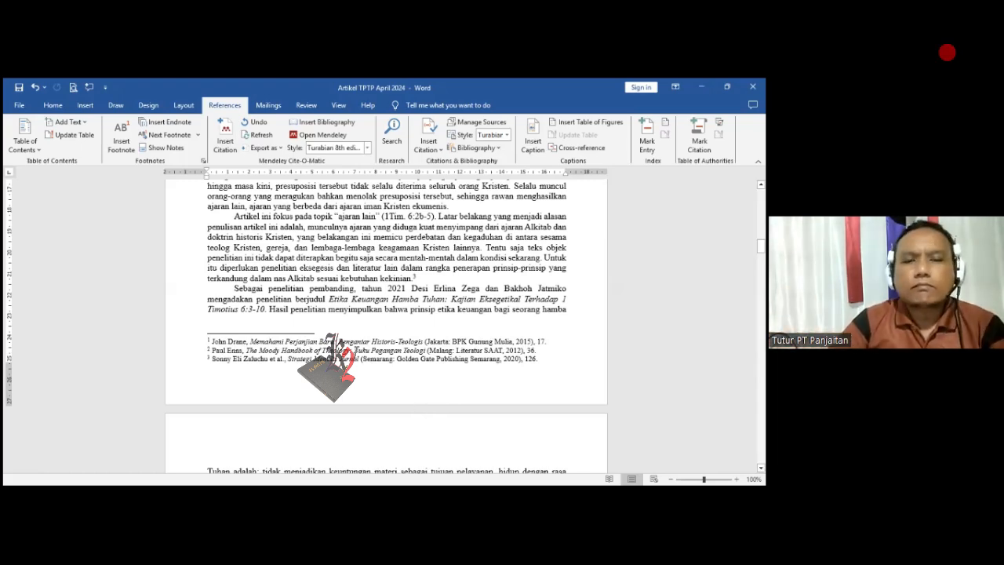
- Remove the footnote citation at the end of the first PENDAHULUAN paragraph and check the page's footnotes
{"action": "scroll", "coordinate": [325, 329], "scroll_direction": "up", "scroll_amount": 3}
{"action": "scroll", "coordinate": [316, 318], "scroll_direction": "up", "scroll_amount": 10}
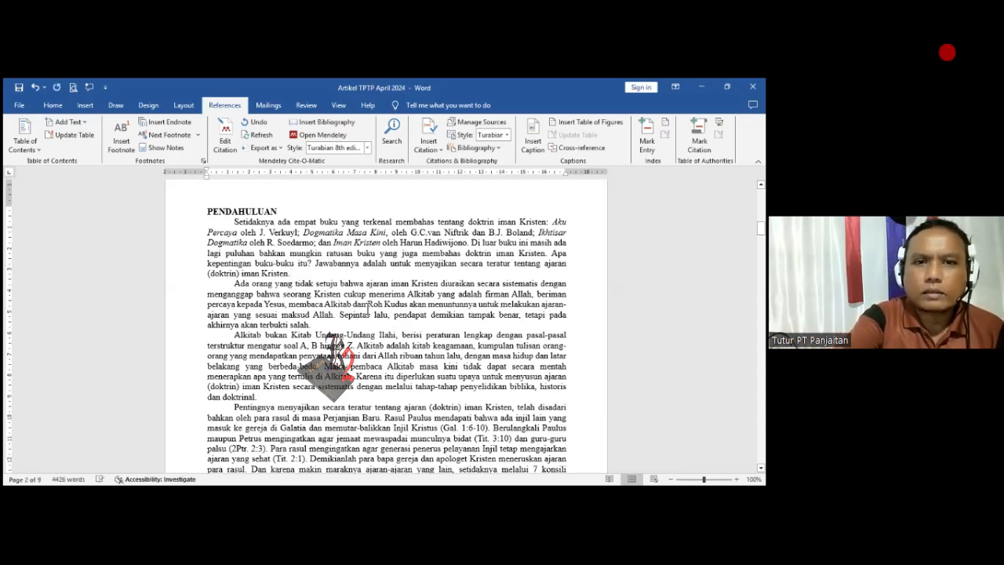
{"action": "scroll", "coordinate": [345, 308], "scroll_direction": "down", "scroll_amount": 5}
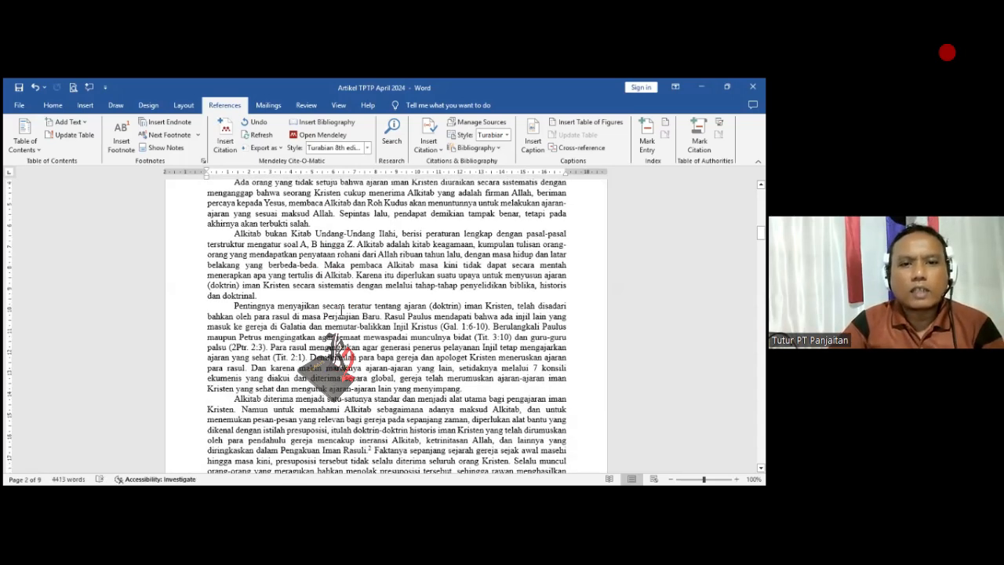
{"action": "scroll", "coordinate": [336, 309], "scroll_direction": "down", "scroll_amount": 8}
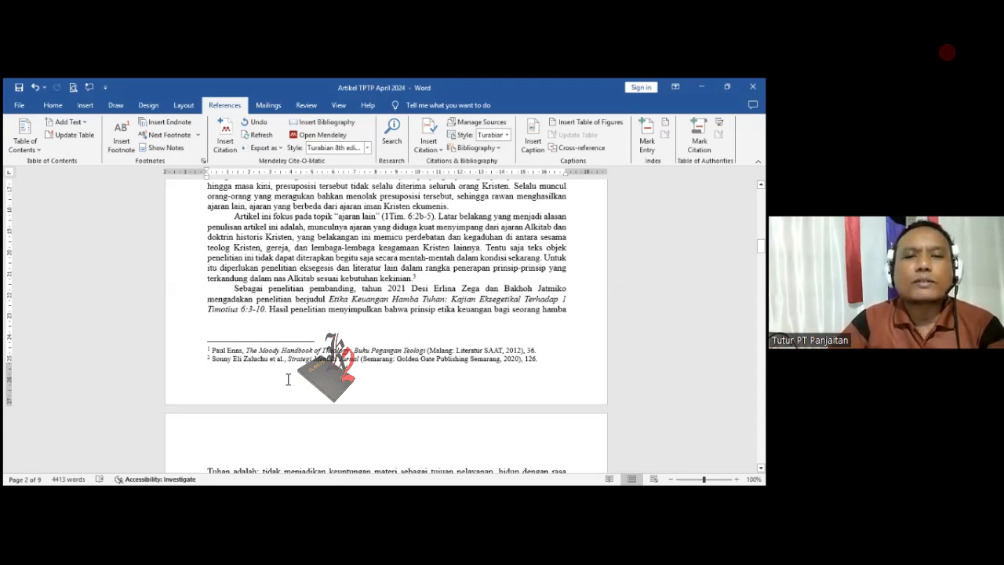
- Compare the footnote reference numbers in the PENDAHULUAN text with the footnotes listed at the end of the page
{"action": "scroll", "coordinate": [296, 369], "scroll_direction": "up", "scroll_amount": 3}
{"action": "scroll", "coordinate": [297, 360], "scroll_direction": "up", "scroll_amount": 8}
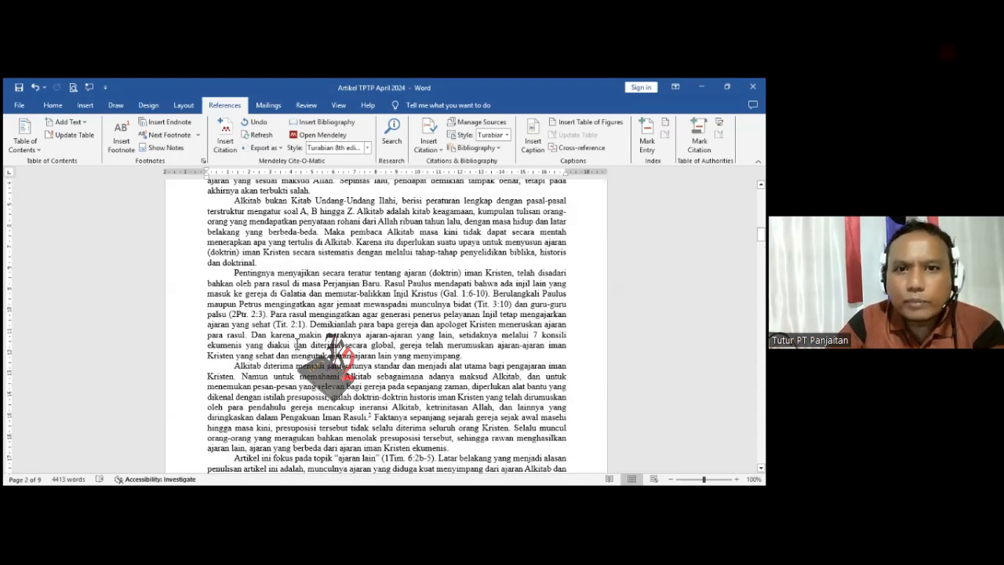
{"action": "scroll", "coordinate": [294, 340], "scroll_direction": "up", "scroll_amount": 1}
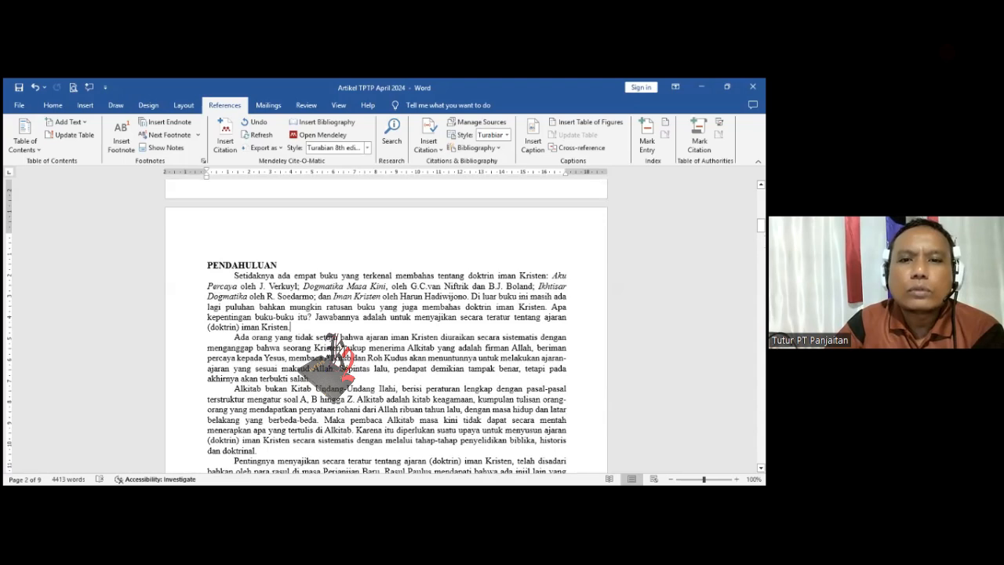
{"action": "scroll", "coordinate": [334, 349], "scroll_direction": "down", "scroll_amount": 7}
{"action": "scroll", "coordinate": [333, 345], "scroll_direction": "down", "scroll_amount": 5}
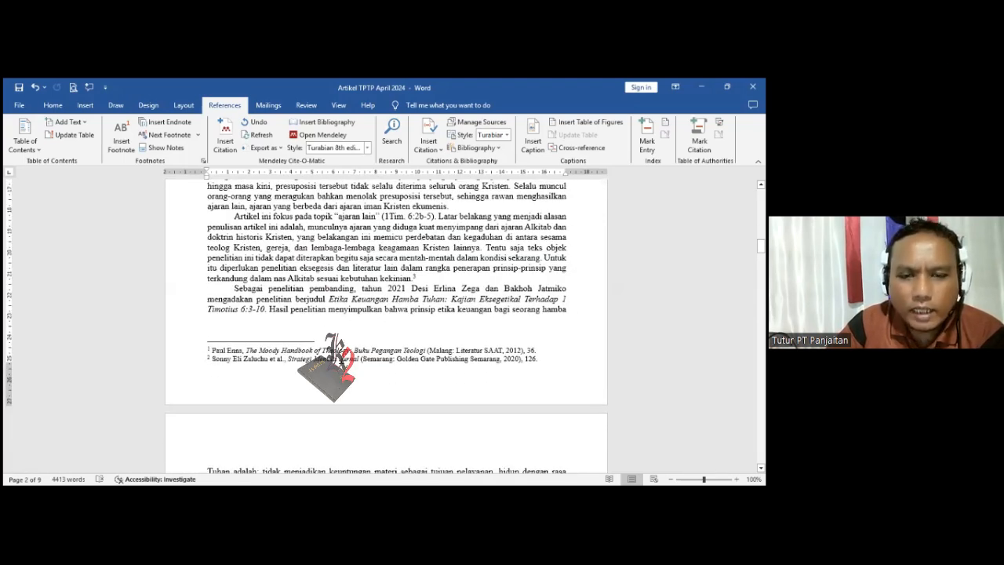
{"action": "scroll", "coordinate": [367, 355], "scroll_direction": "up", "scroll_amount": 1}
{"action": "scroll", "coordinate": [368, 354], "scroll_direction": "up", "scroll_amount": 1}
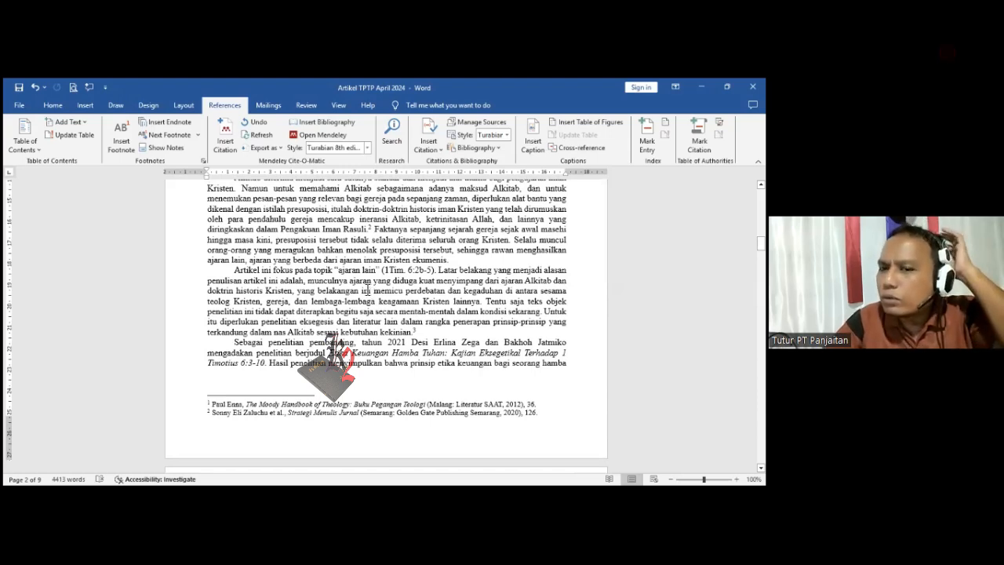
{"action": "scroll", "coordinate": [368, 291], "scroll_direction": "up", "scroll_amount": 1}
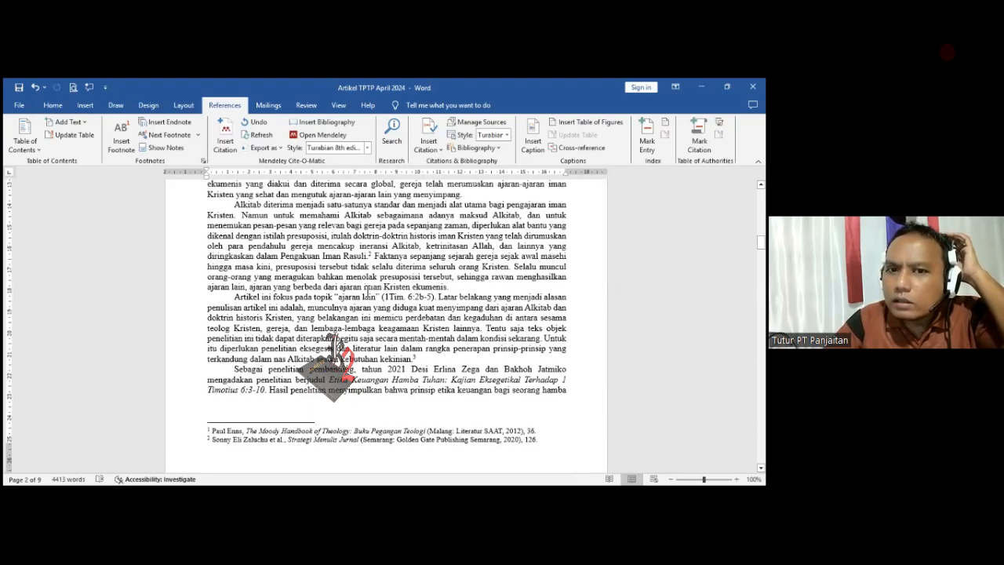
{"action": "scroll", "coordinate": [419, 305], "scroll_direction": "up", "scroll_amount": 1}
{"action": "scroll", "coordinate": [421, 305], "scroll_direction": "up", "scroll_amount": 3}
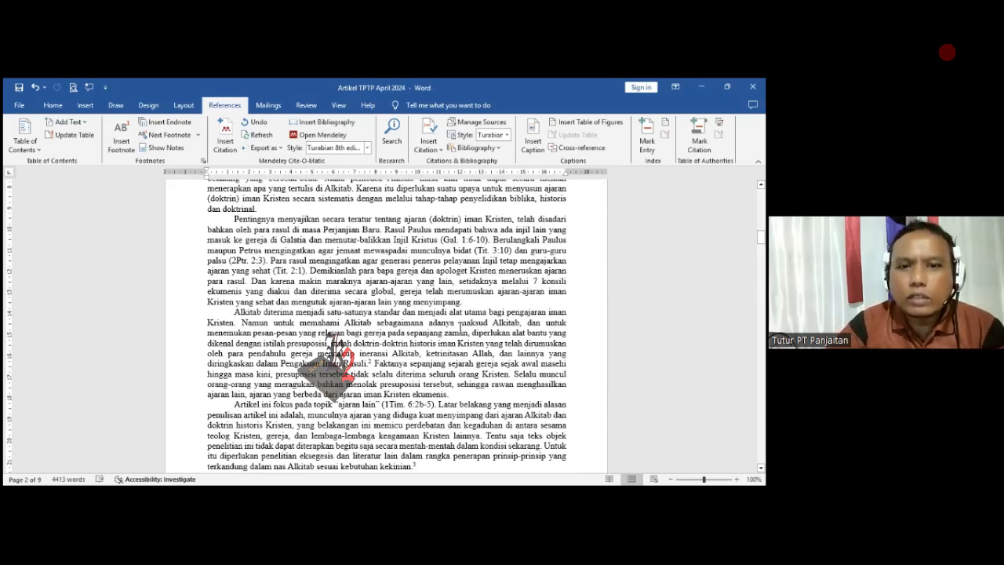
- Change the Mendeley citation style of the document to American Psychological Association 7th edition
{"action": "scroll", "coordinate": [384, 309], "scroll_direction": "up", "scroll_amount": 3}
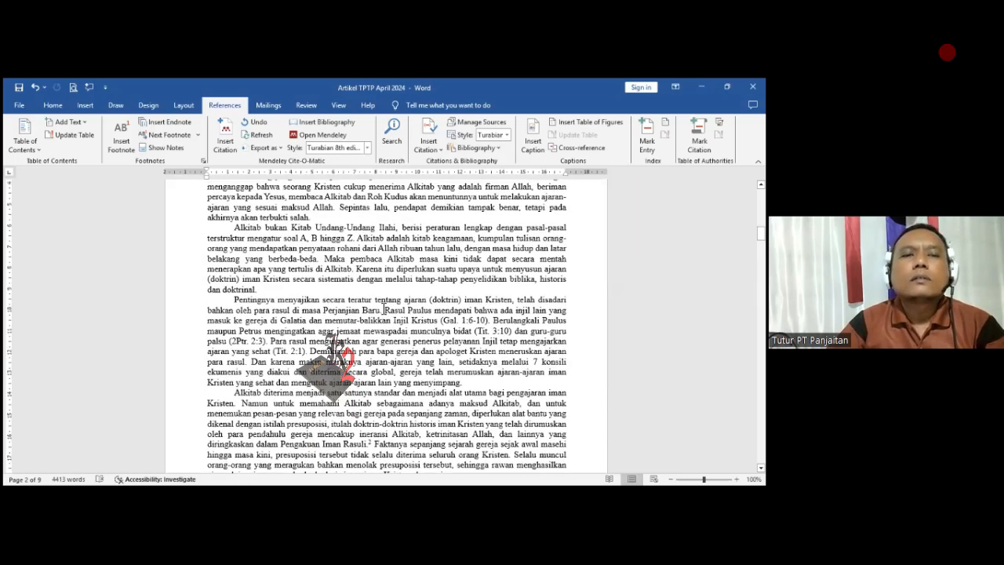
{"action": "scroll", "coordinate": [382, 310], "scroll_direction": "up", "scroll_amount": 4}
{"action": "scroll", "coordinate": [382, 310], "scroll_direction": "up", "scroll_amount": 1}
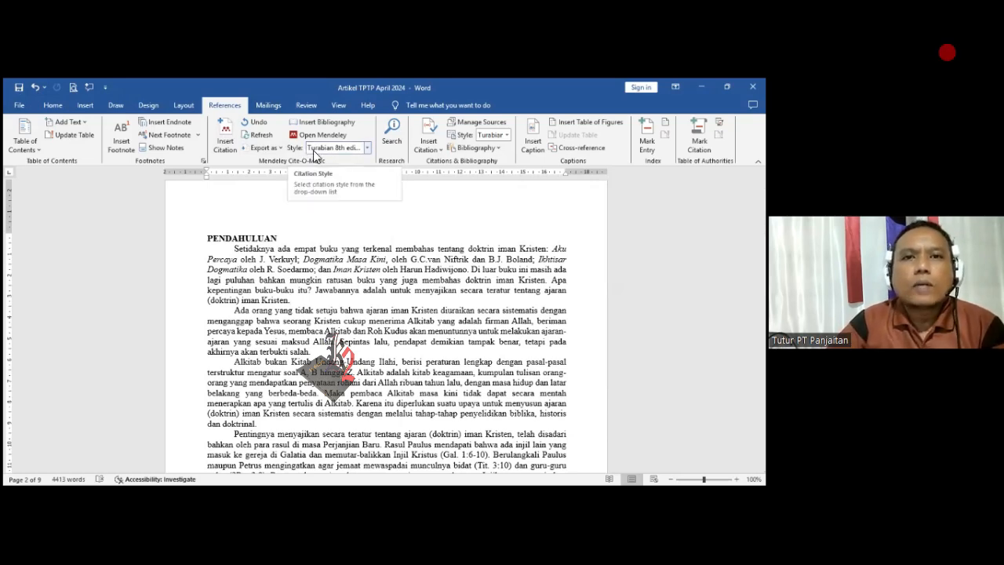
{"action": "left_click", "coordinate": [367, 148]}
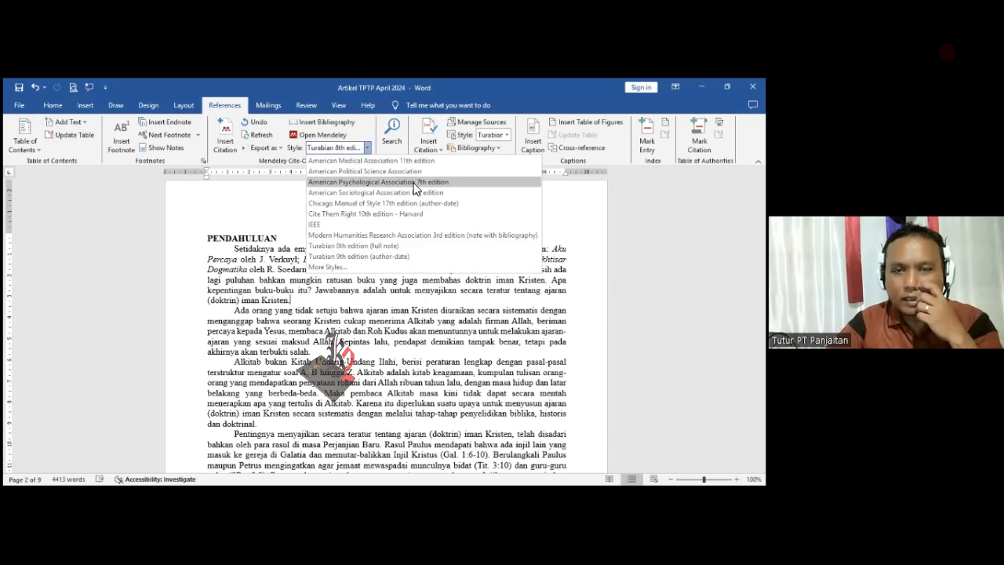
{"action": "left_click", "coordinate": [414, 181]}
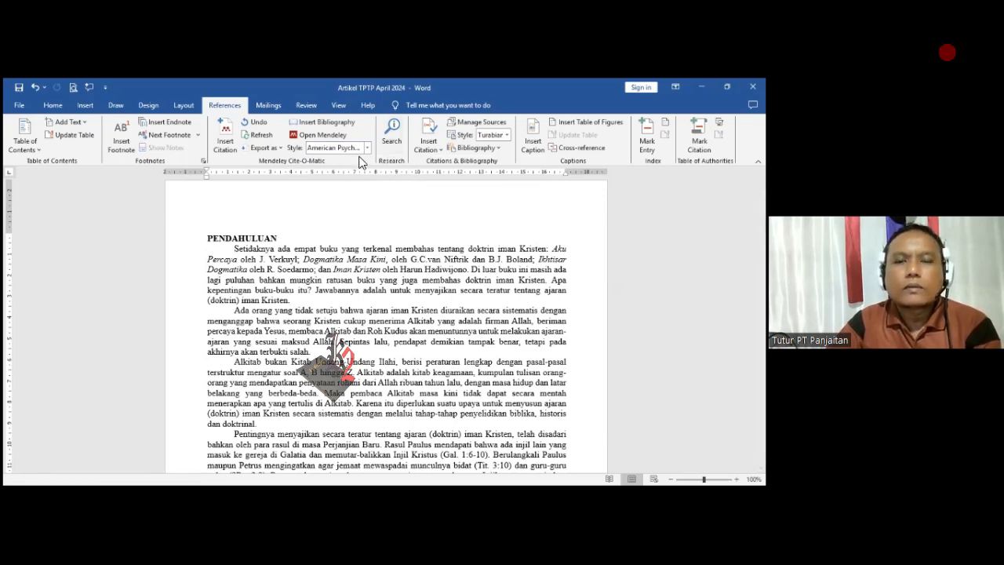
- Examine the in-text citations in the PENDAHULUAN section, highlighting the one that cites page 36
{"action": "scroll", "coordinate": [343, 212], "scroll_direction": "down", "scroll_amount": 3}
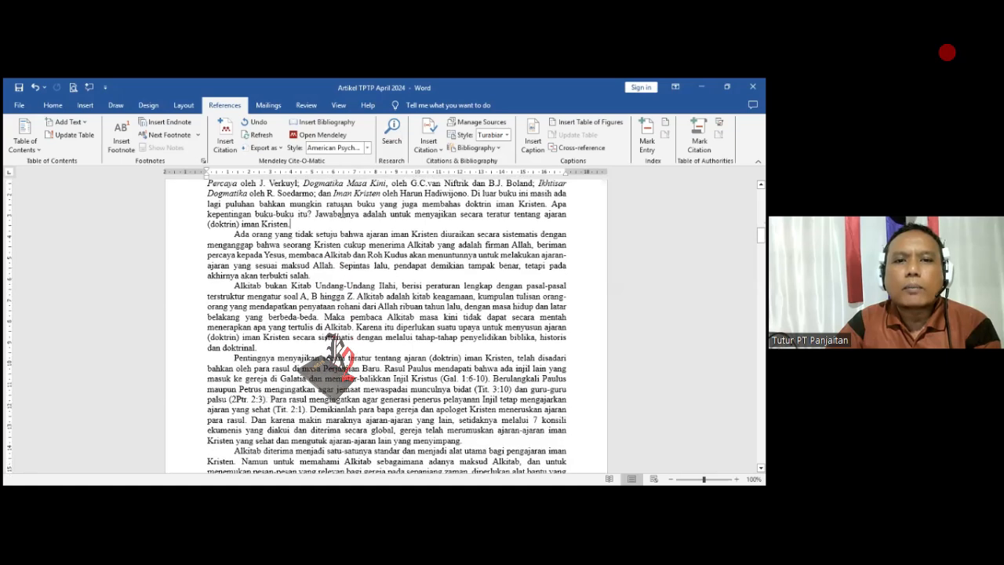
{"action": "scroll", "coordinate": [343, 211], "scroll_direction": "down", "scroll_amount": 3}
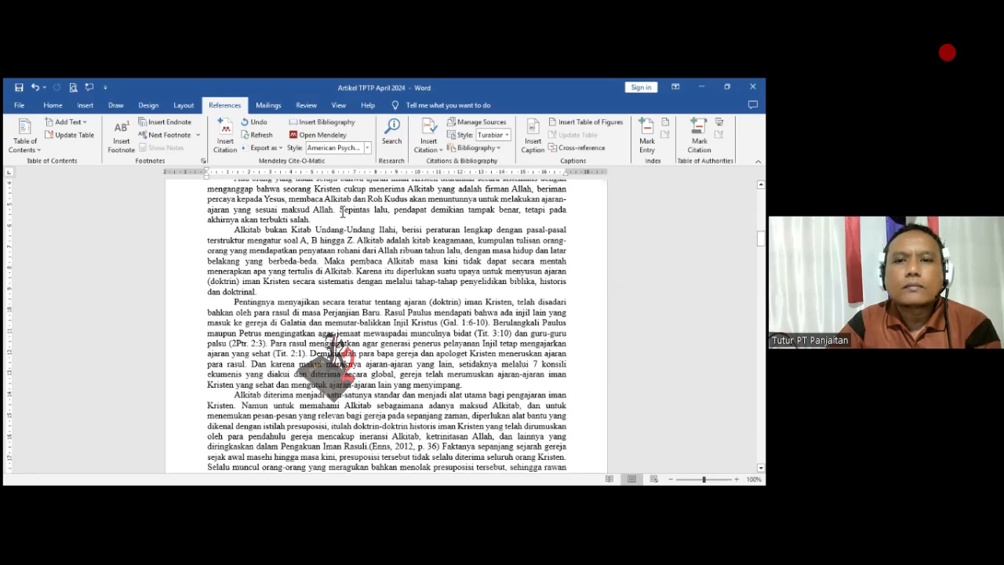
{"action": "scroll", "coordinate": [345, 212], "scroll_direction": "down", "scroll_amount": 3}
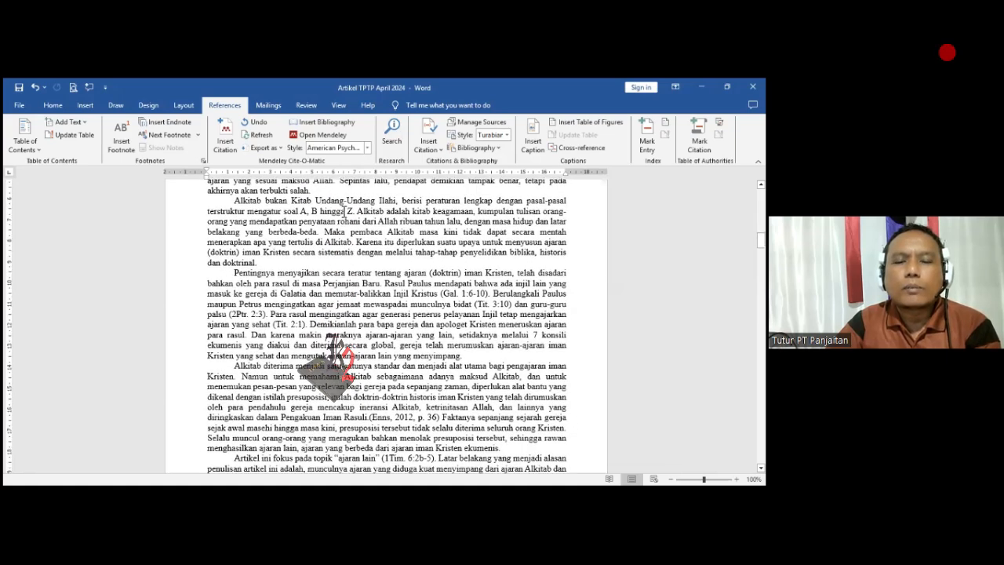
{"action": "scroll", "coordinate": [345, 210], "scroll_direction": "down", "scroll_amount": 1}
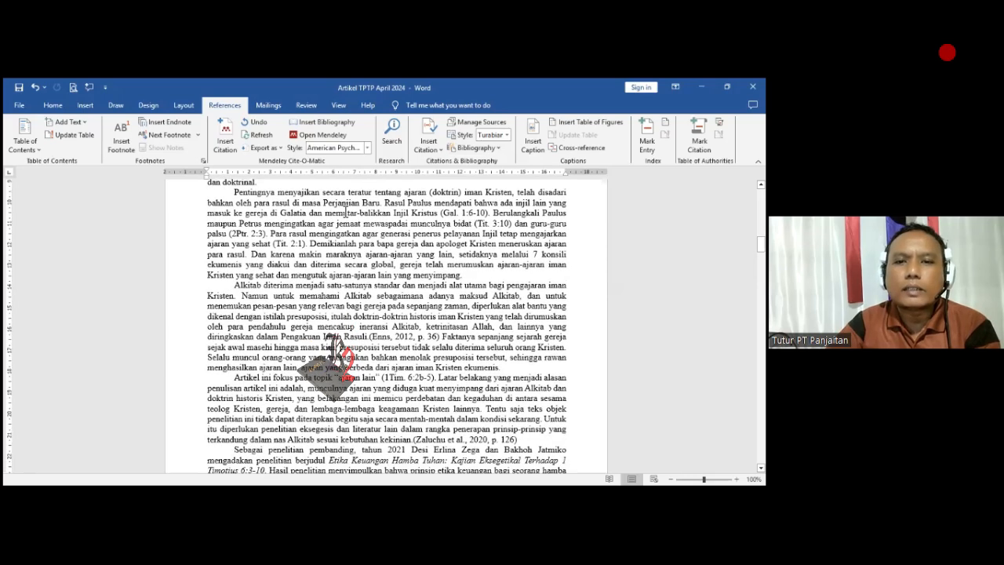
{"action": "scroll", "coordinate": [346, 210], "scroll_direction": "down", "scroll_amount": 2}
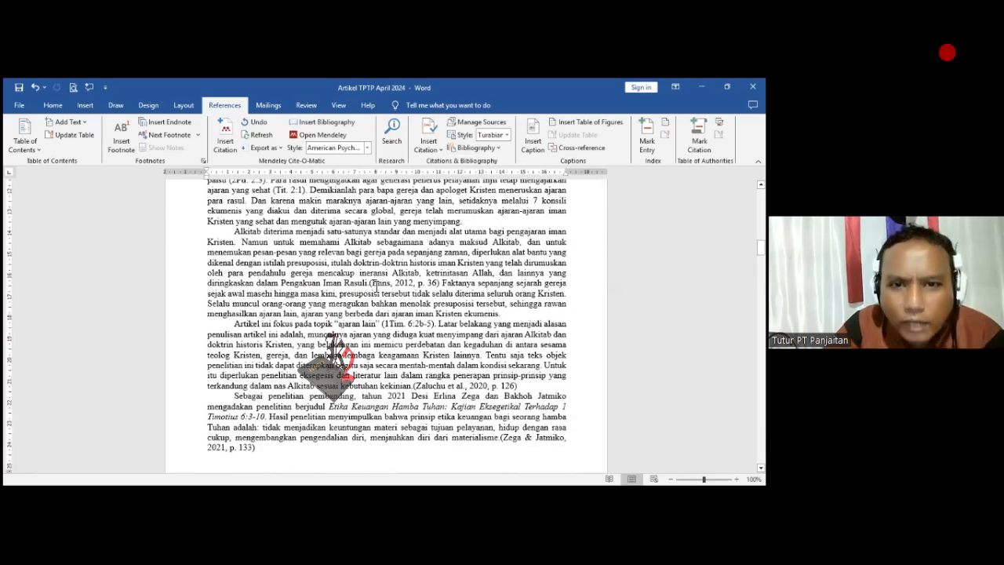
{"action": "left_click_drag", "start_coordinate": [370, 282], "coordinate": [439, 286]}
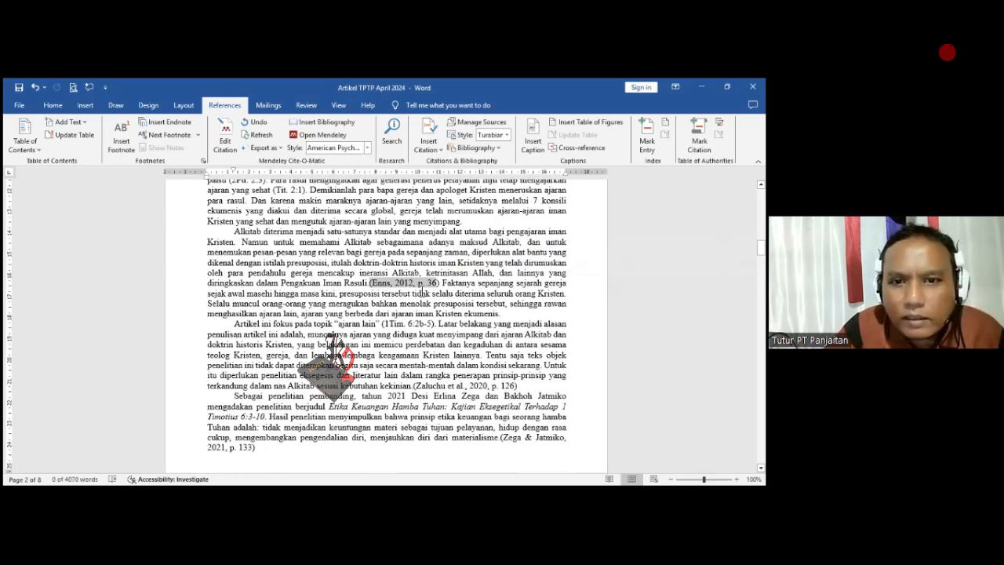
{"action": "scroll", "coordinate": [422, 292], "scroll_direction": "down", "scroll_amount": 1}
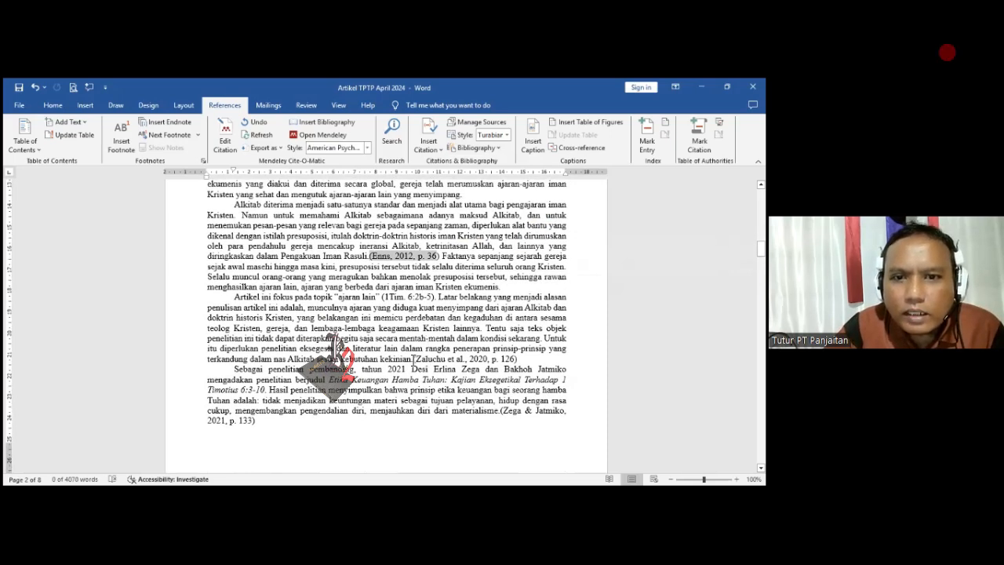
- Highlight the in-text citation that cites page 126 and examine the surrounding citations in the PENDAHULUAN section
{"action": "left_click_drag", "start_coordinate": [418, 358], "coordinate": [519, 358]}
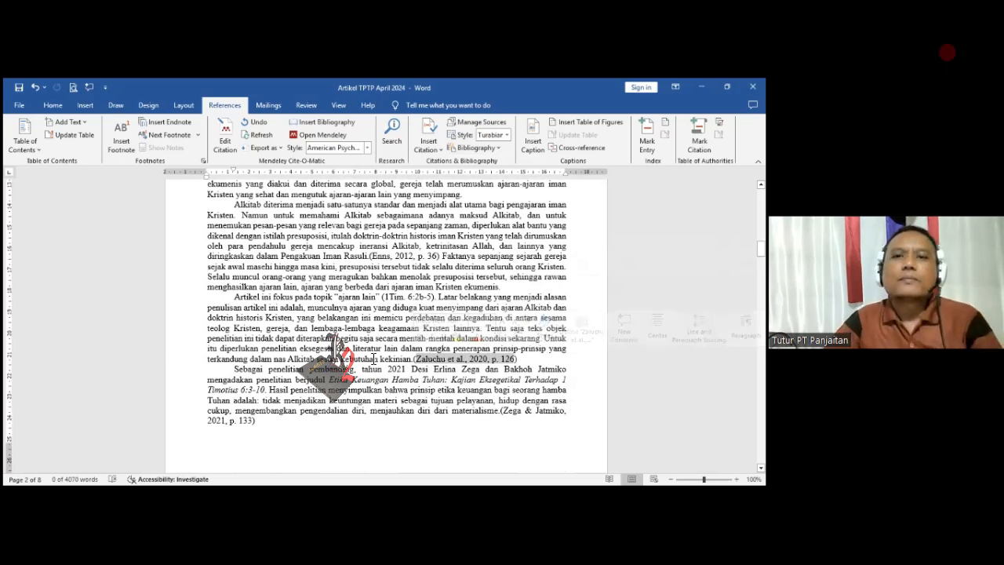
{"action": "scroll", "coordinate": [368, 354], "scroll_direction": "down", "scroll_amount": 2}
{"action": "scroll", "coordinate": [367, 354], "scroll_direction": "down", "scroll_amount": 2}
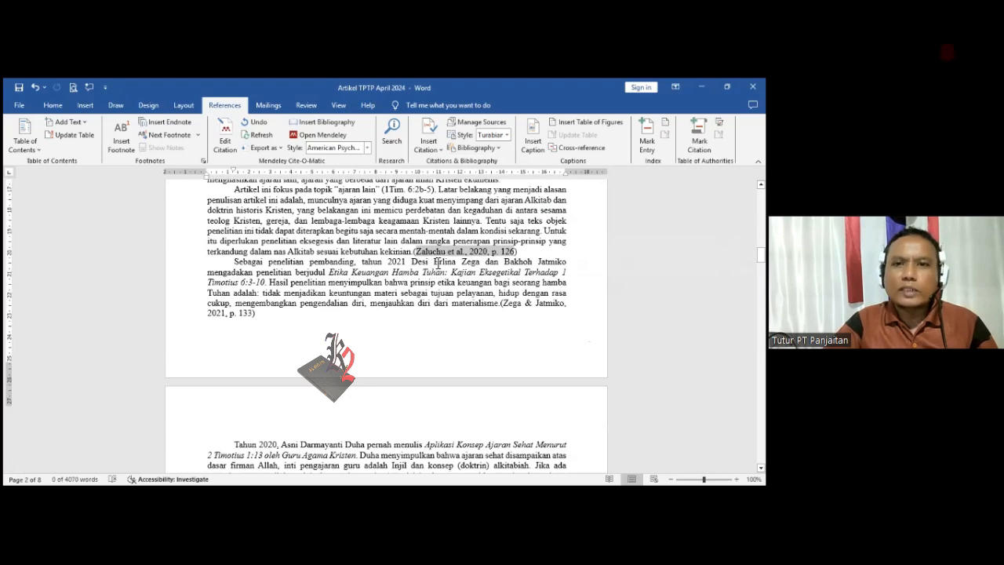
{"action": "scroll", "coordinate": [444, 281], "scroll_direction": "up", "scroll_amount": 1}
{"action": "scroll", "coordinate": [452, 282], "scroll_direction": "up", "scroll_amount": 1}
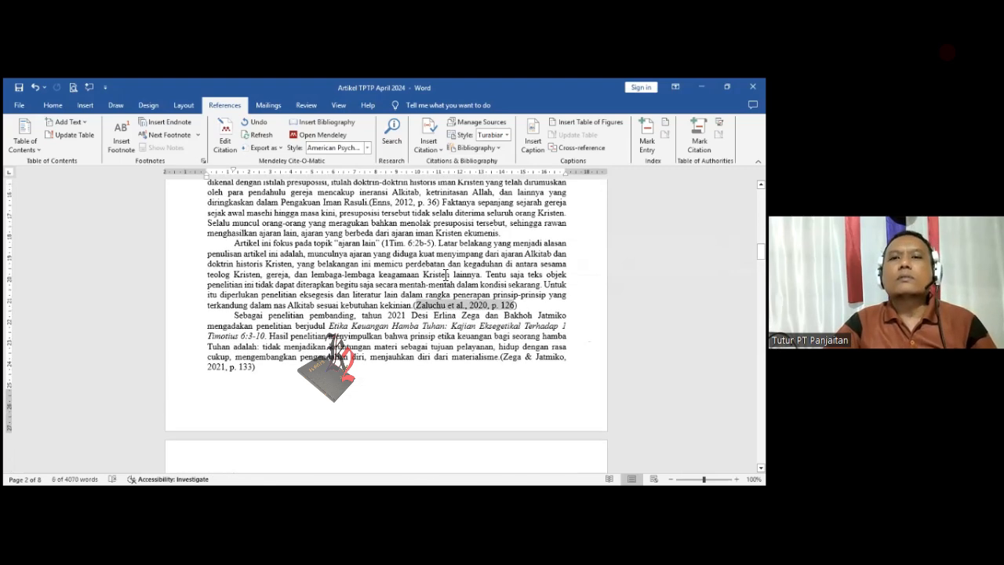
{"action": "scroll", "coordinate": [407, 241], "scroll_direction": "up", "scroll_amount": 1}
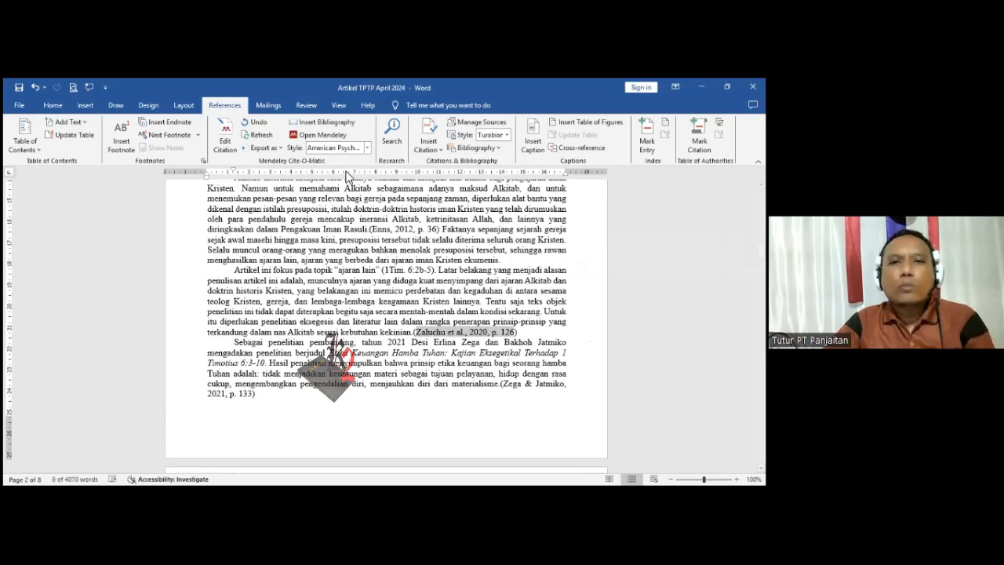
- Change the Mendeley citation style of the document to American Sociological Association 6th edition
{"action": "left_click", "coordinate": [367, 149]}
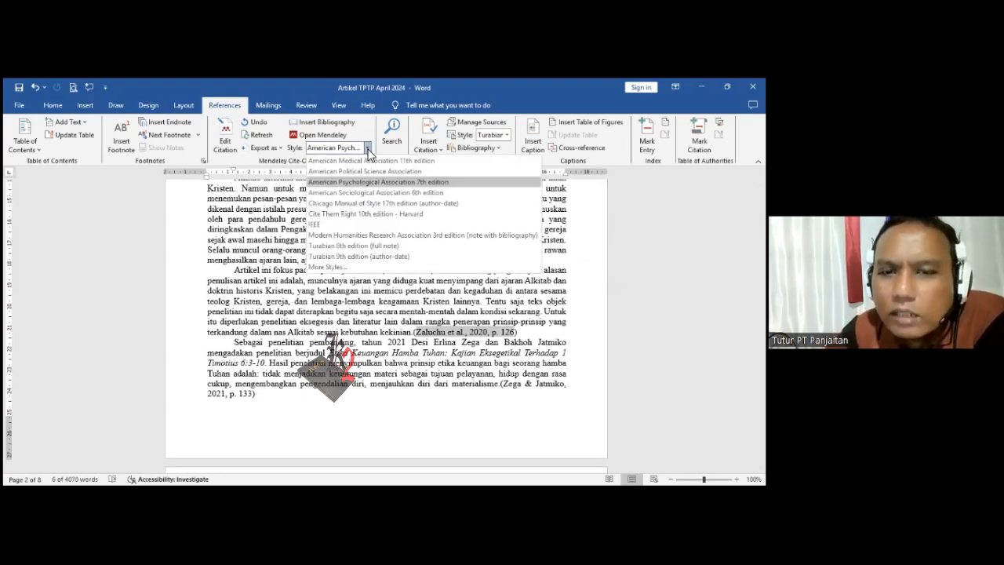
{"action": "left_click", "coordinate": [388, 195]}
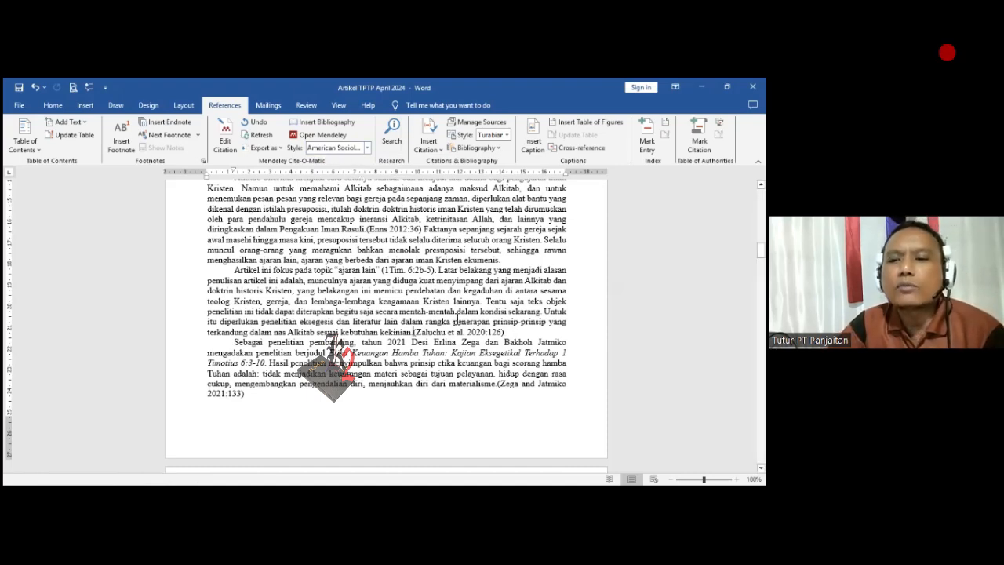
- Examine the format of the in-text citations from the PENDAHULUAN section through the section Kriteria Ajaran yang Tidak Sehat
{"action": "scroll", "coordinate": [430, 280], "scroll_direction": "down", "scroll_amount": 8}
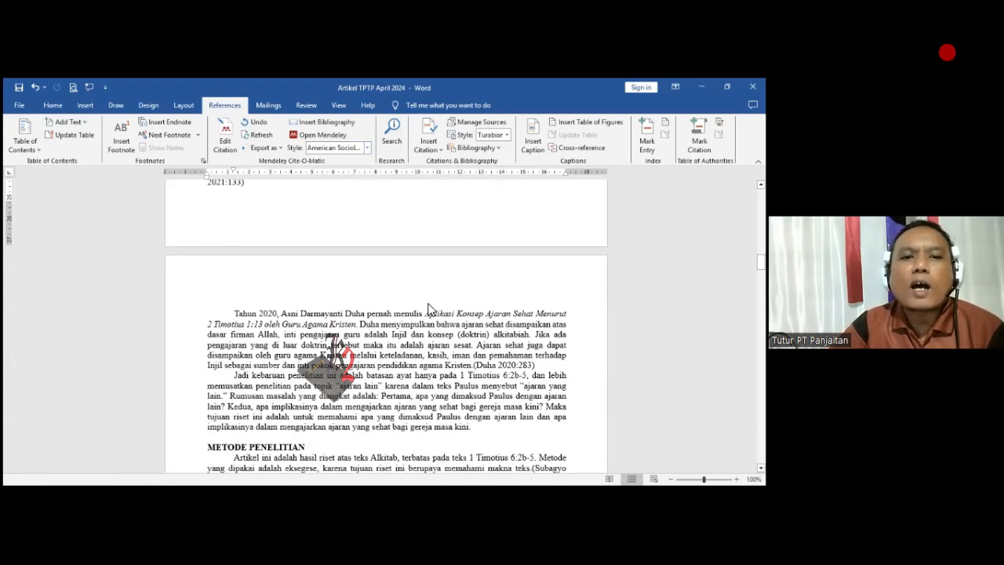
{"action": "scroll", "coordinate": [427, 316], "scroll_direction": "down", "scroll_amount": 8}
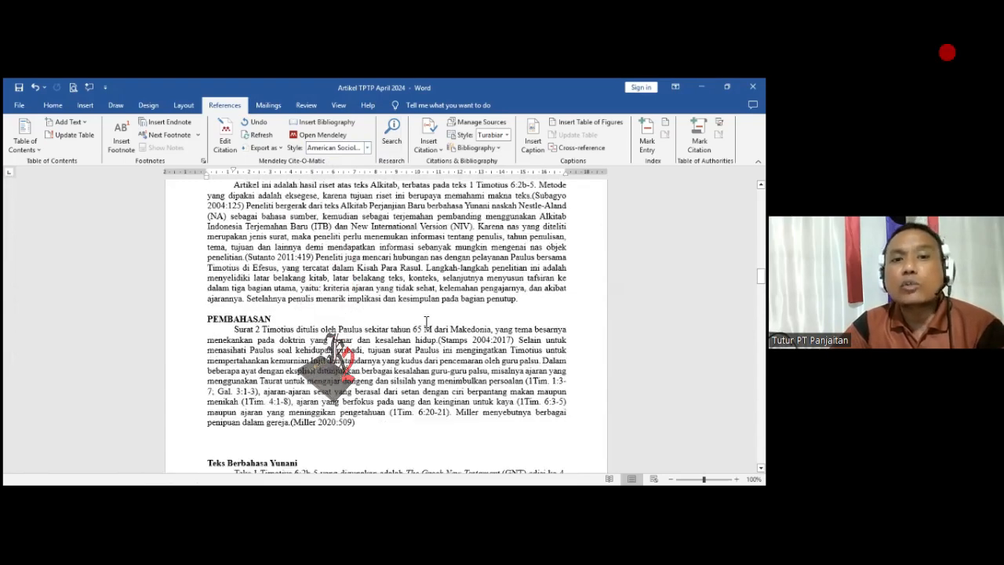
{"action": "scroll", "coordinate": [422, 318], "scroll_direction": "down", "scroll_amount": 10}
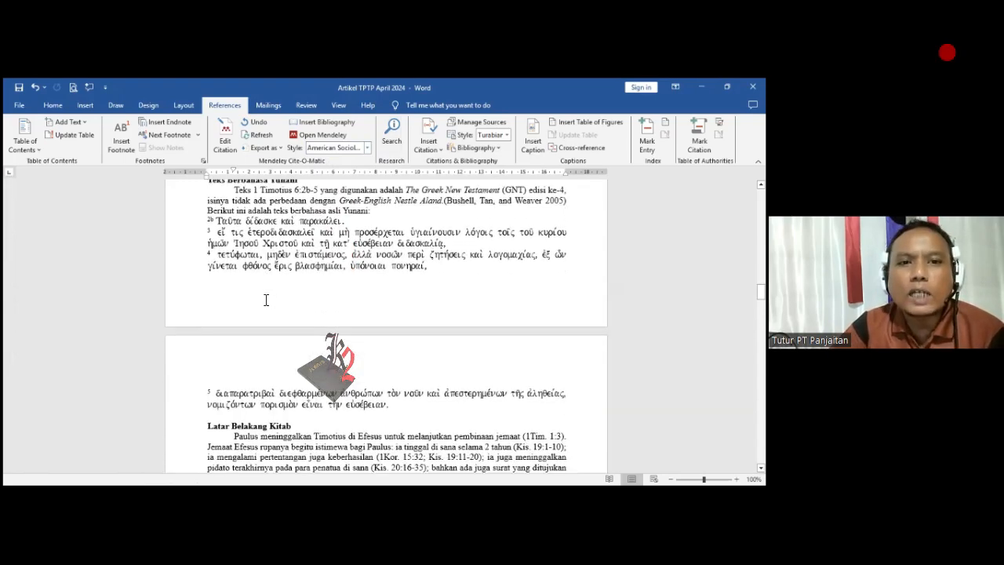
{"action": "scroll", "coordinate": [294, 309], "scroll_direction": "down", "scroll_amount": 8}
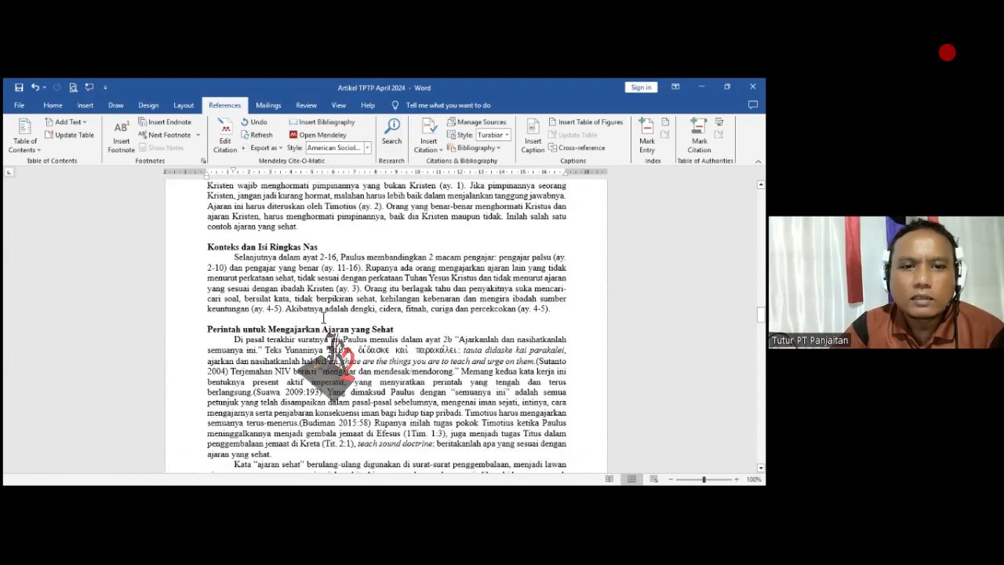
{"action": "scroll", "coordinate": [340, 328], "scroll_direction": "down", "scroll_amount": 8}
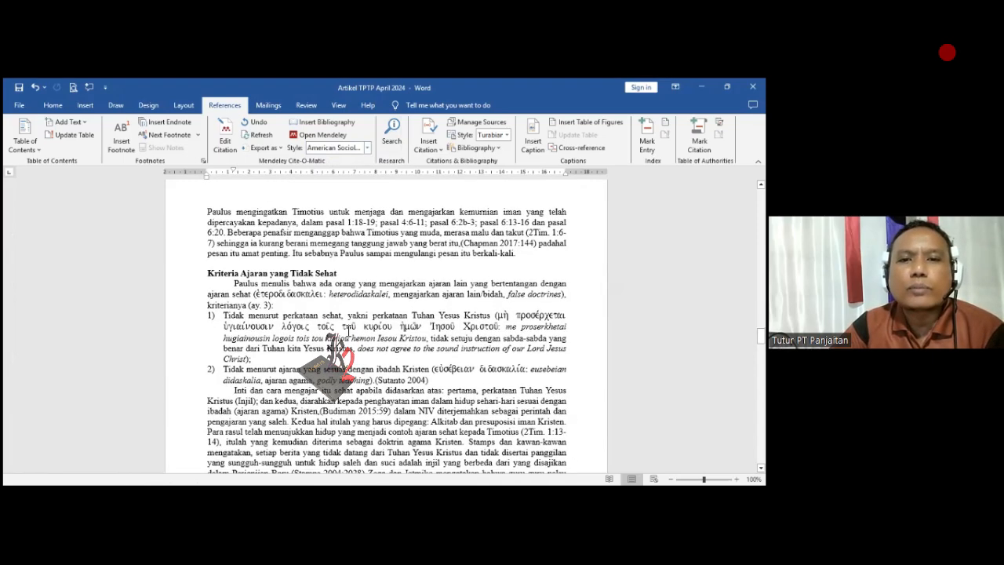
{"action": "scroll", "coordinate": [334, 338], "scroll_direction": "down", "scroll_amount": 1}
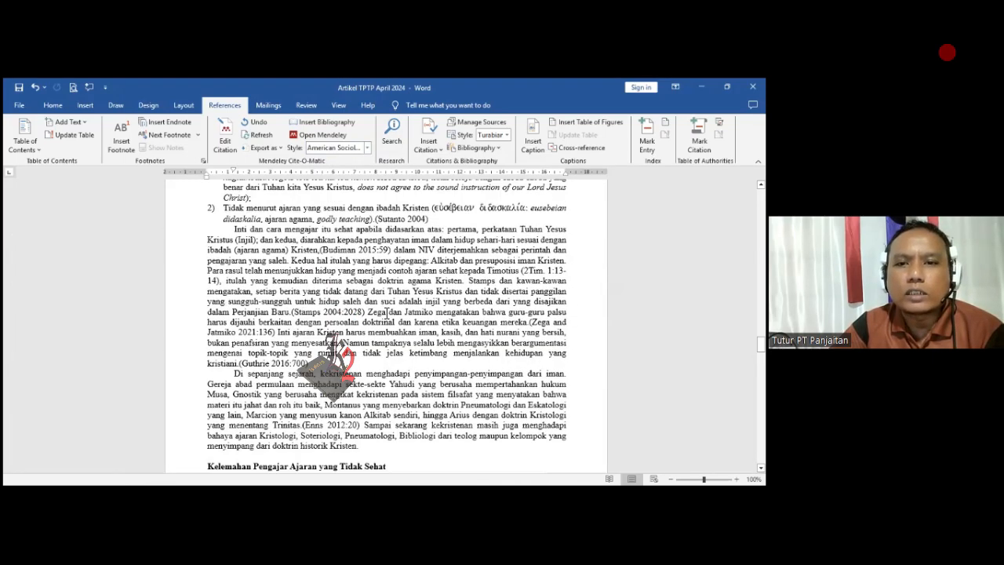
{"action": "scroll", "coordinate": [386, 313], "scroll_direction": "down", "scroll_amount": 2}
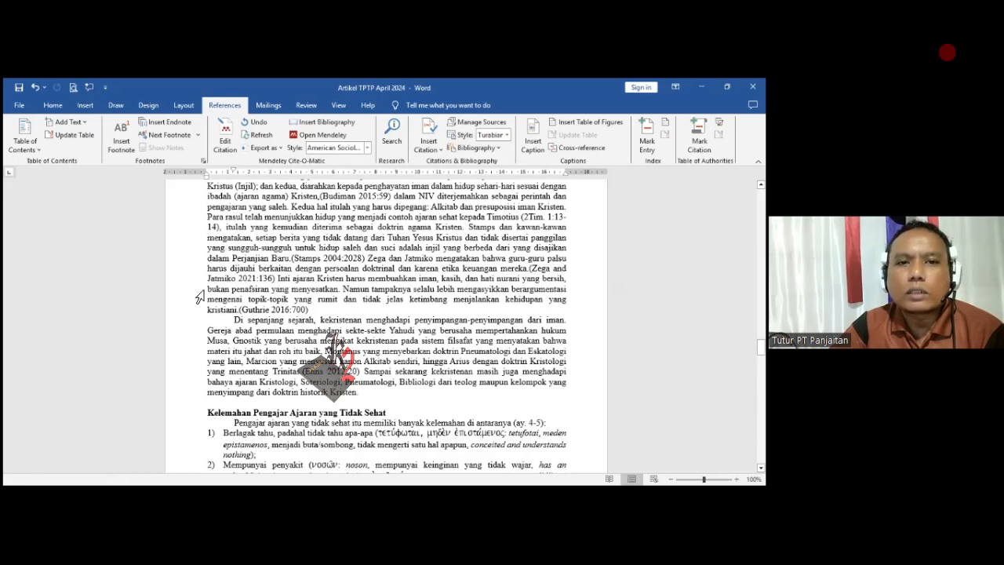
{"action": "scroll", "coordinate": [342, 303], "scroll_direction": "up", "scroll_amount": 3}
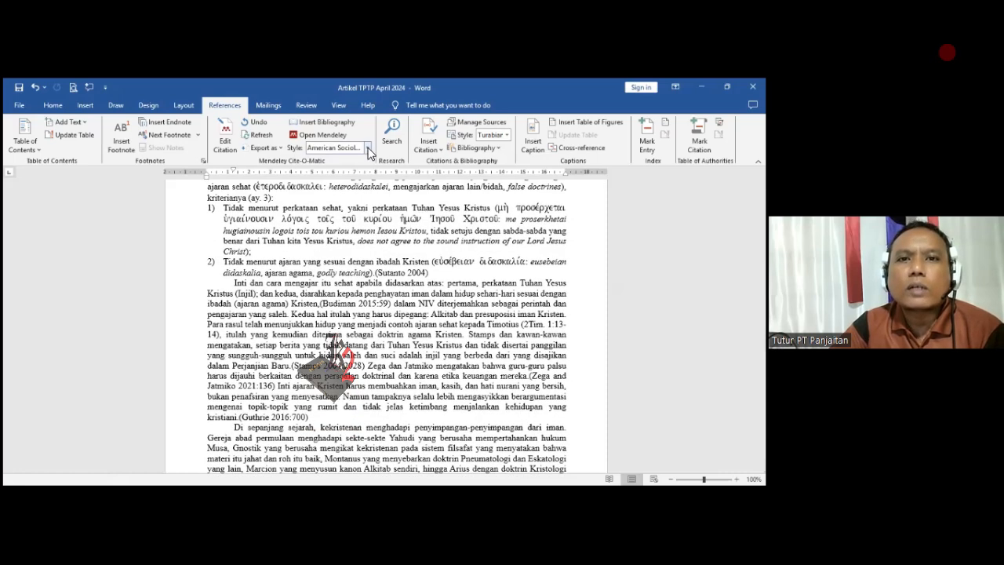
- Change the Mendeley citation style of the document to Turabian 8th edition (full note)
{"action": "left_click", "coordinate": [367, 150]}
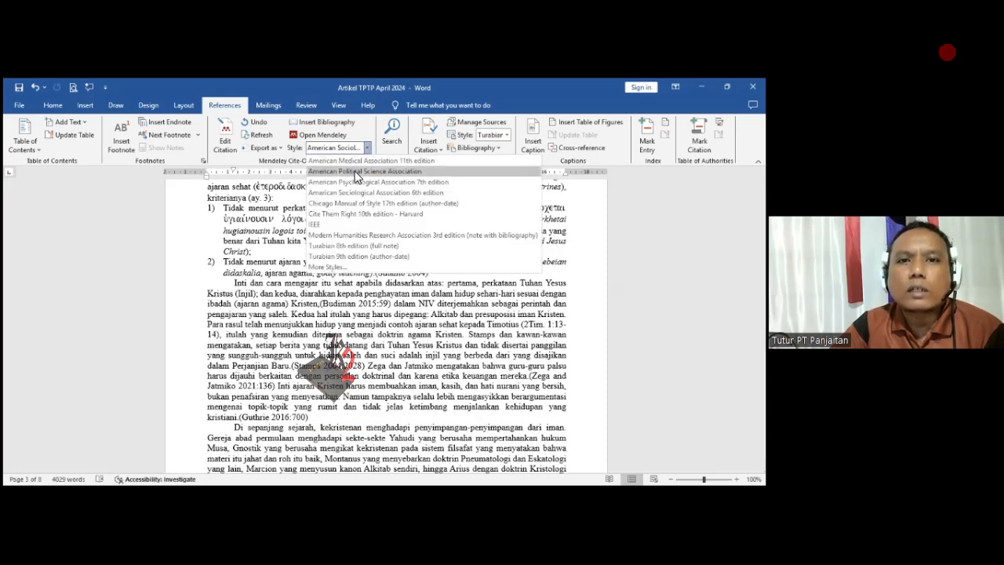
{"action": "left_click", "coordinate": [376, 246]}
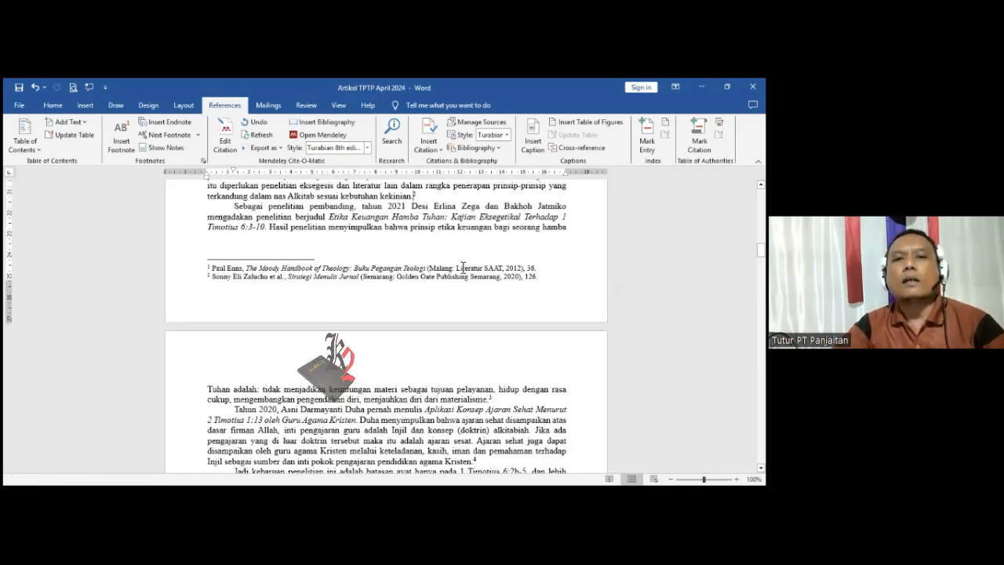
- Examine the footnote reference numbers and the footnotes at the end of each page throughout the article
{"action": "scroll", "coordinate": [455, 256], "scroll_direction": "up", "scroll_amount": 5}
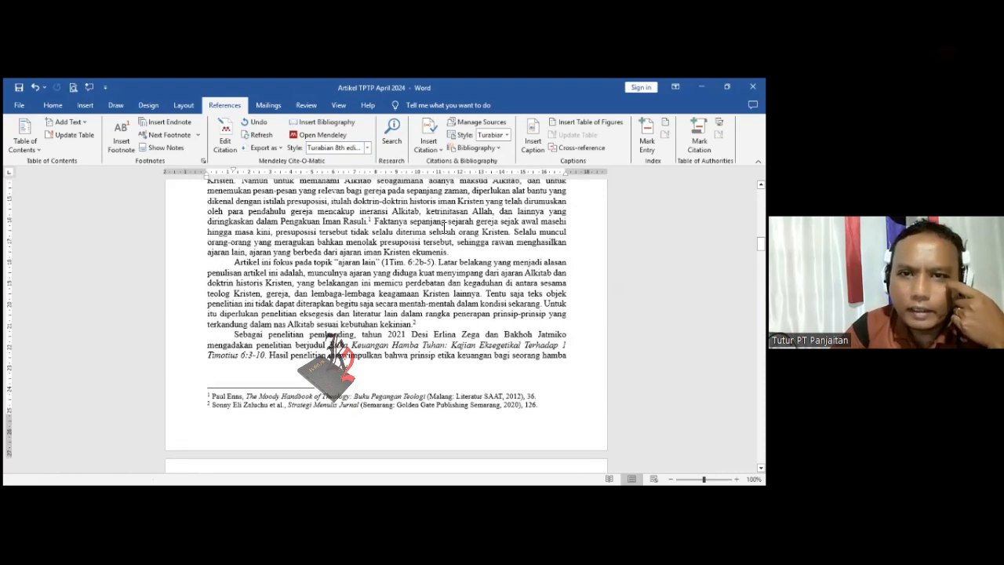
{"action": "scroll", "coordinate": [431, 244], "scroll_direction": "up", "scroll_amount": 2}
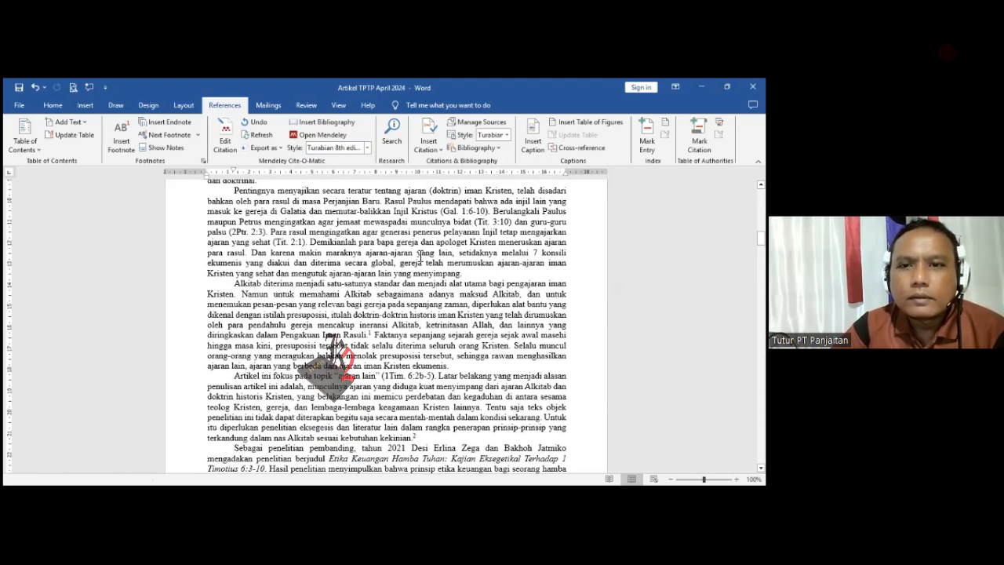
{"action": "scroll", "coordinate": [376, 336], "scroll_direction": "down", "scroll_amount": 4}
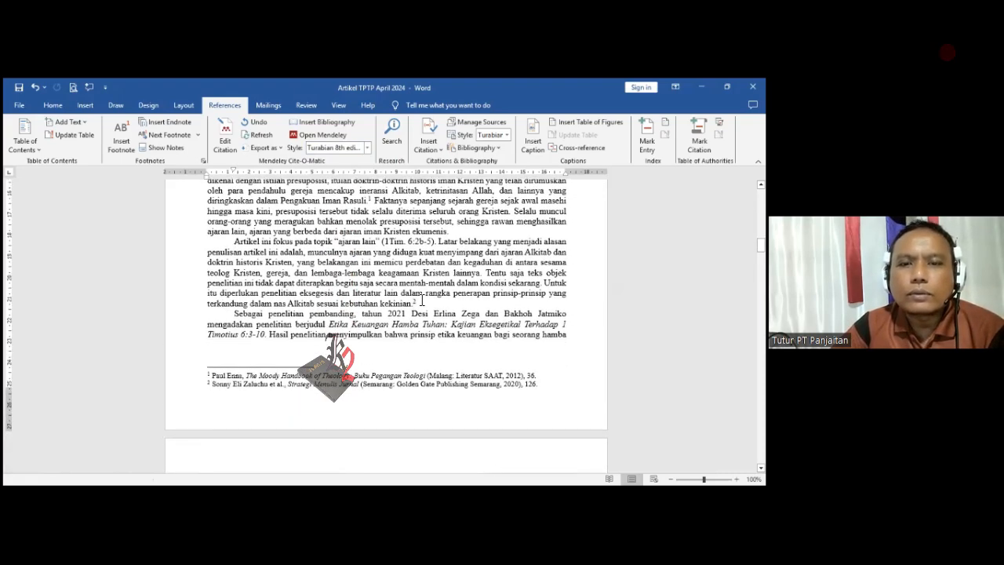
{"action": "scroll", "coordinate": [422, 301], "scroll_direction": "down", "scroll_amount": 7}
{"action": "scroll", "coordinate": [280, 325], "scroll_direction": "down", "scroll_amount": 10}
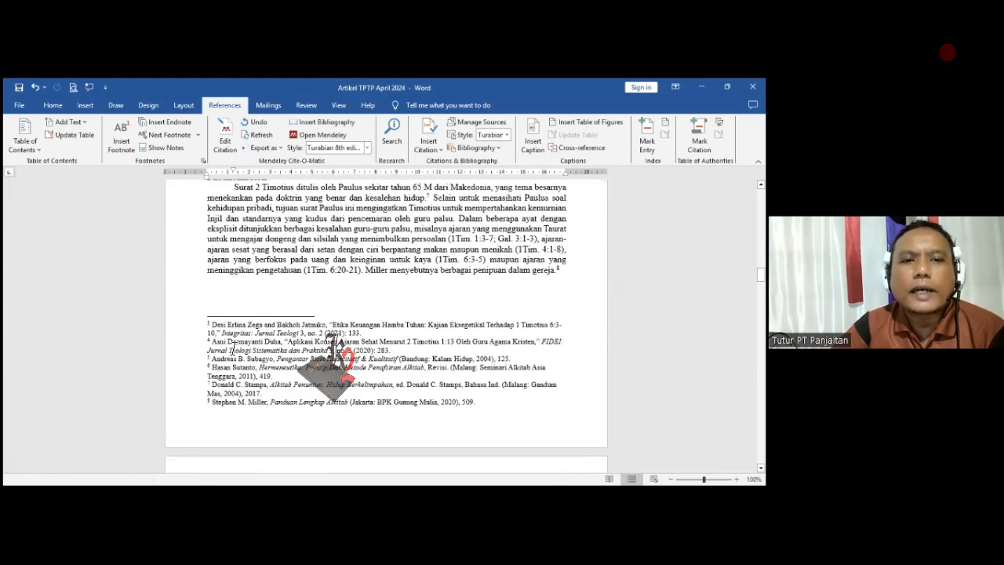
{"action": "scroll", "coordinate": [220, 343], "scroll_direction": "down", "scroll_amount": 2}
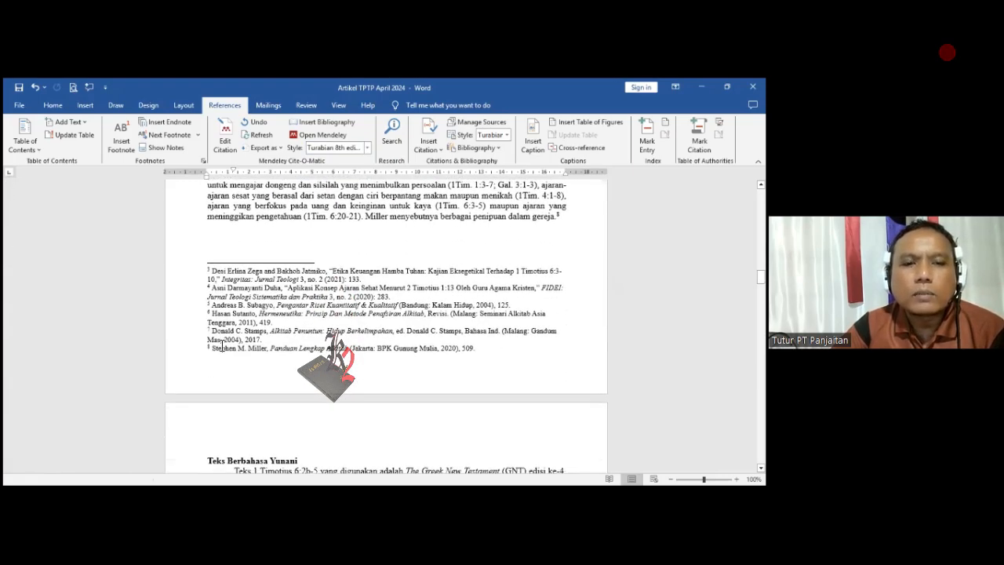
{"action": "scroll", "coordinate": [222, 345], "scroll_direction": "down", "scroll_amount": 7}
{"action": "scroll", "coordinate": [237, 319], "scroll_direction": "down", "scroll_amount": 13}
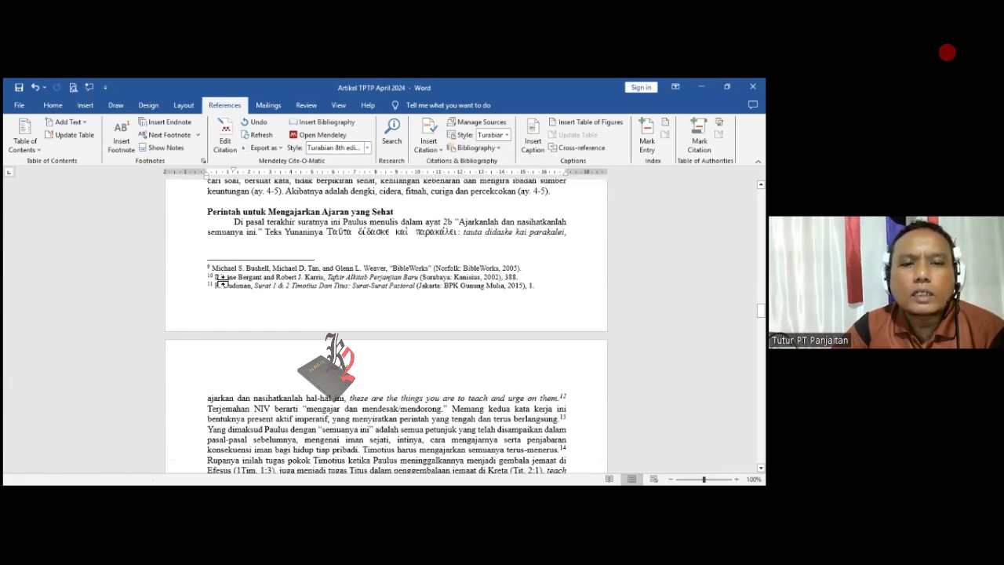
{"action": "scroll", "coordinate": [222, 280], "scroll_direction": "down", "scroll_amount": 14}
{"action": "scroll", "coordinate": [258, 330], "scroll_direction": "down", "scroll_amount": 6}
{"action": "scroll", "coordinate": [246, 345], "scroll_direction": "down", "scroll_amount": 13}
{"action": "scroll", "coordinate": [256, 345], "scroll_direction": "down", "scroll_amount": 13}
{"action": "scroll", "coordinate": [253, 351], "scroll_direction": "down", "scroll_amount": 12}
{"action": "scroll", "coordinate": [269, 361], "scroll_direction": "down", "scroll_amount": 10}
{"action": "scroll", "coordinate": [268, 353], "scroll_direction": "up", "scroll_amount": 7}
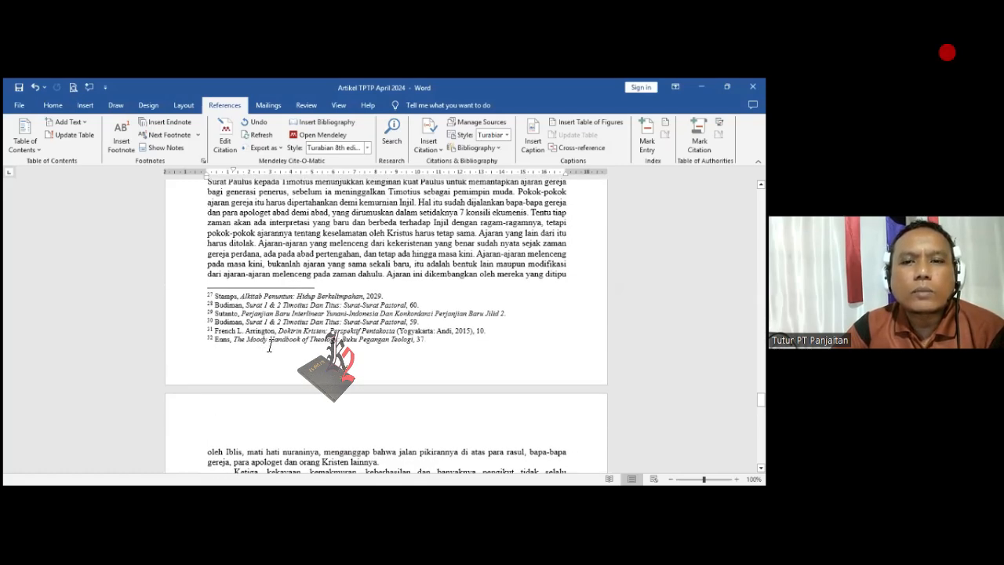
{"action": "scroll", "coordinate": [229, 333], "scroll_direction": "down", "scroll_amount": 5}
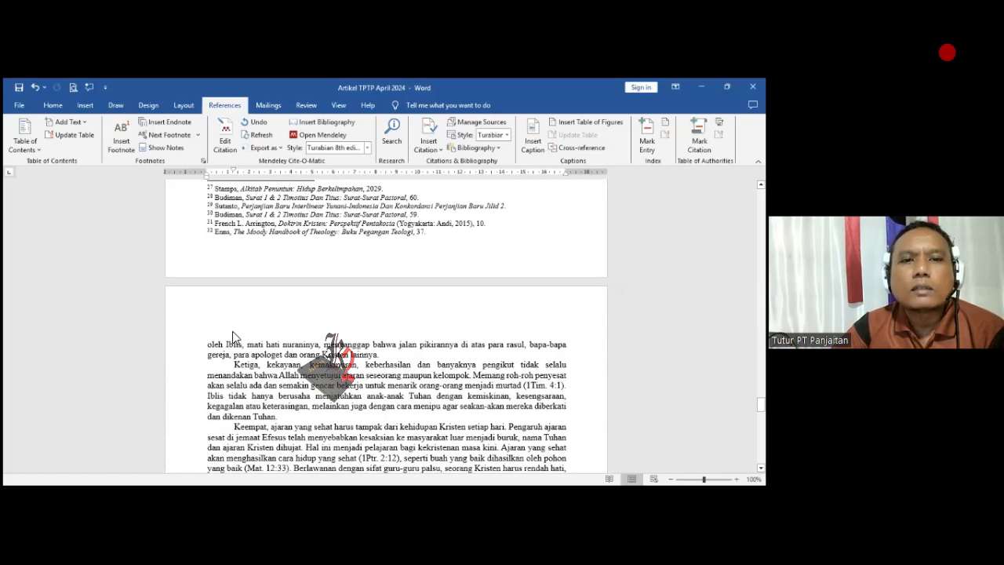
- Examine the bibliography entries under the REFERENSI heading from the first to the last
{"action": "scroll", "coordinate": [234, 333], "scroll_direction": "down", "scroll_amount": 20}
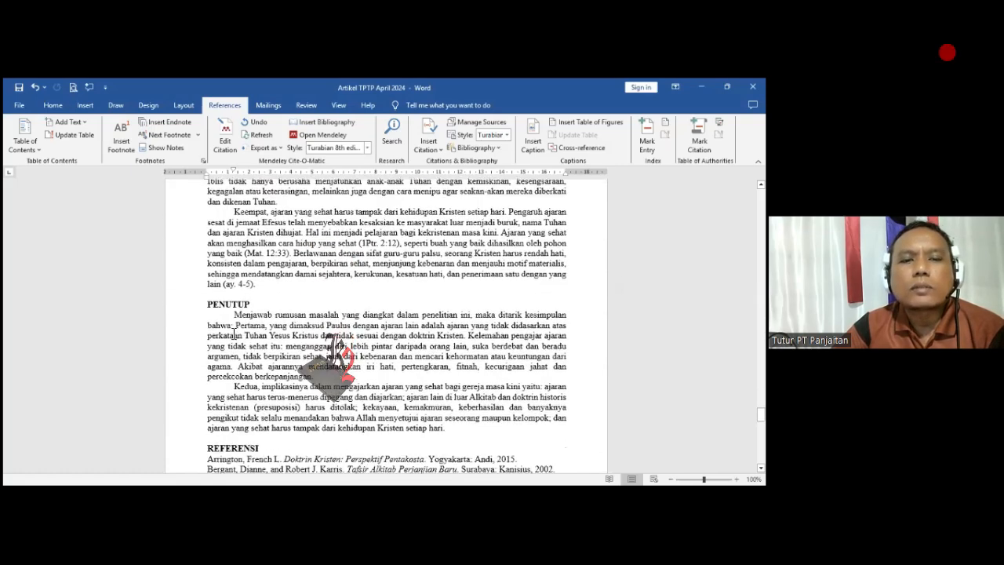
{"action": "scroll", "coordinate": [233, 333], "scroll_direction": "down", "scroll_amount": 3}
{"action": "scroll", "coordinate": [233, 333], "scroll_direction": "up", "scroll_amount": 6}
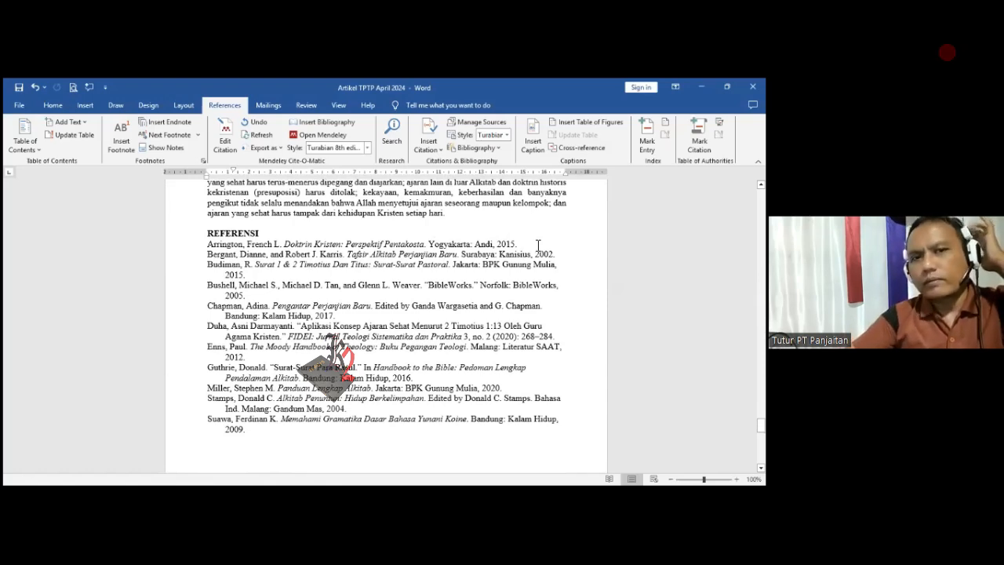
{"action": "left_click", "coordinate": [209, 247]}
{"action": "scroll", "coordinate": [287, 283], "scroll_direction": "down", "scroll_amount": 1}
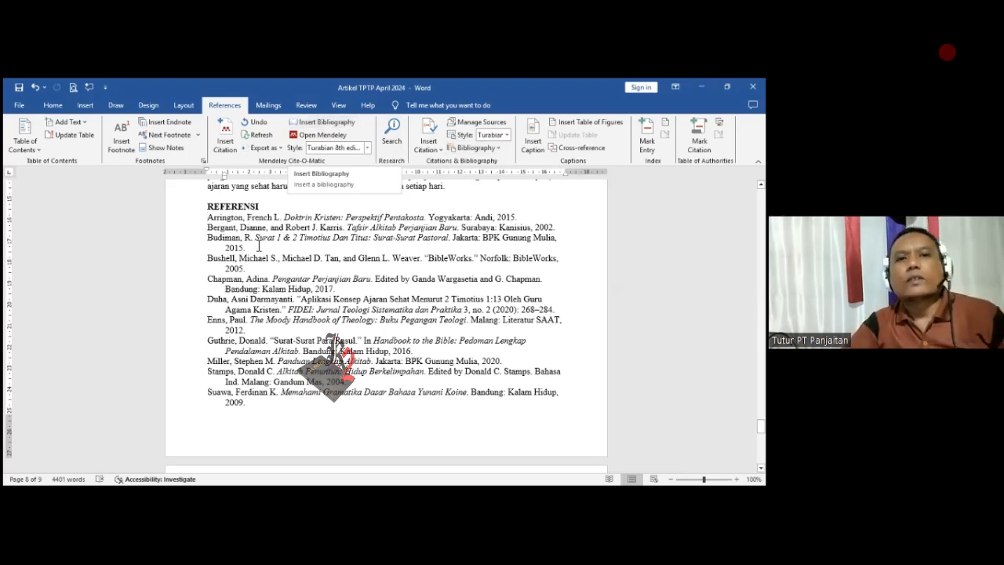
{"action": "scroll", "coordinate": [257, 324], "scroll_direction": "down", "scroll_amount": 5}
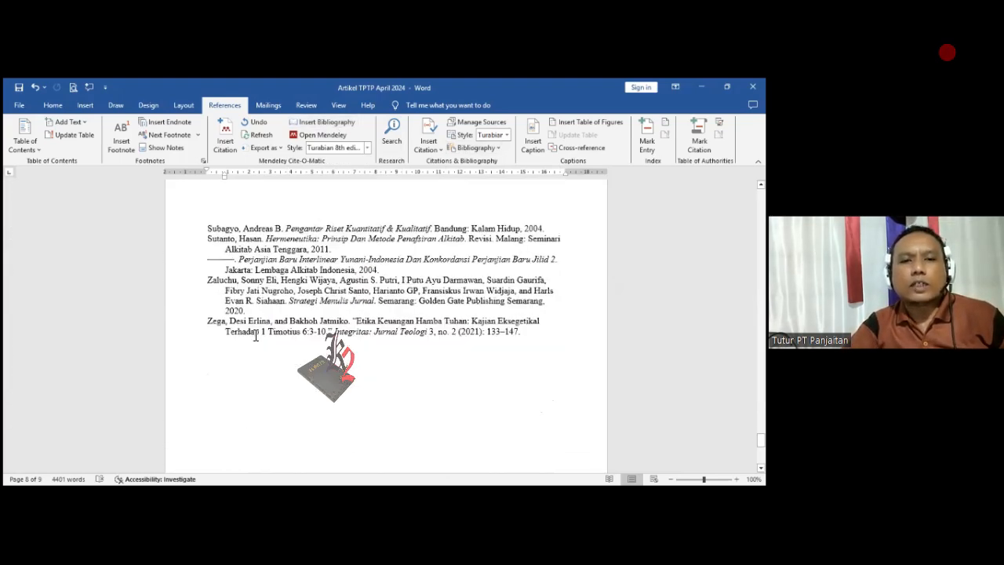
{"action": "scroll", "coordinate": [258, 324], "scroll_direction": "up", "scroll_amount": 7}
- Delete the entire bibliography under the REFERENSI heading, keeping the heading itself
{"action": "left_click", "coordinate": [209, 300]}
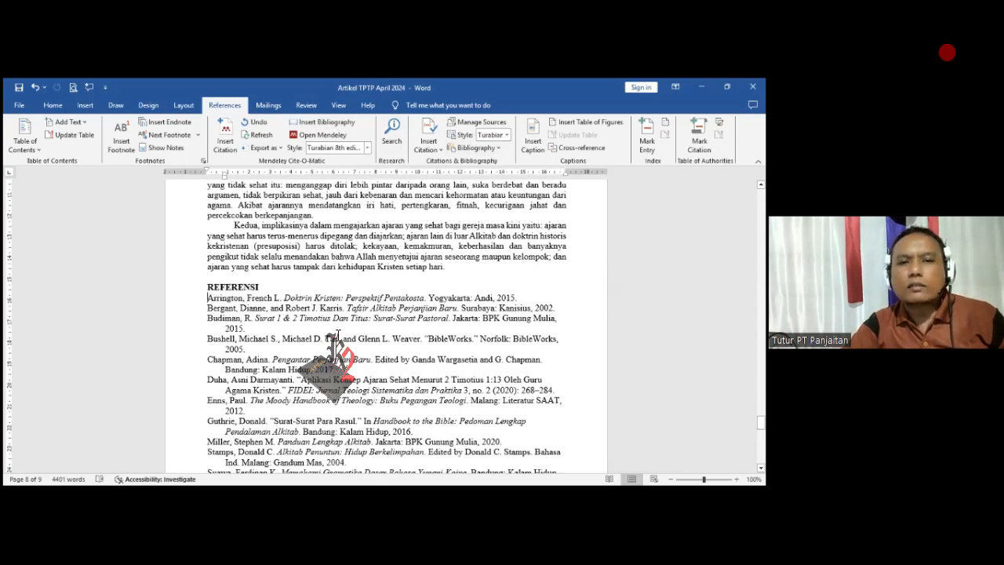
{"action": "scroll", "coordinate": [382, 317], "scroll_direction": "down", "scroll_amount": 6}
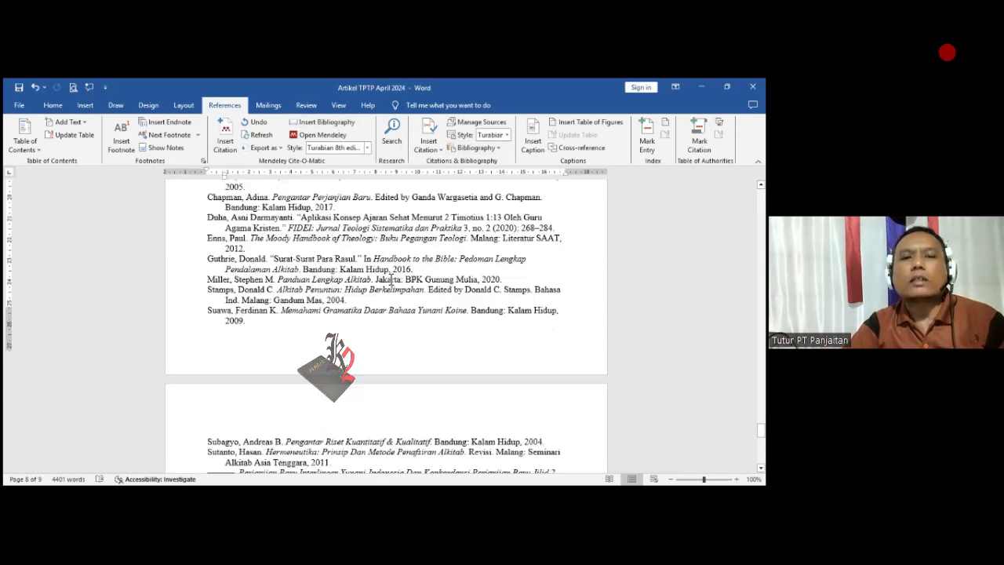
{"action": "scroll", "coordinate": [382, 318], "scroll_direction": "down", "scroll_amount": 9}
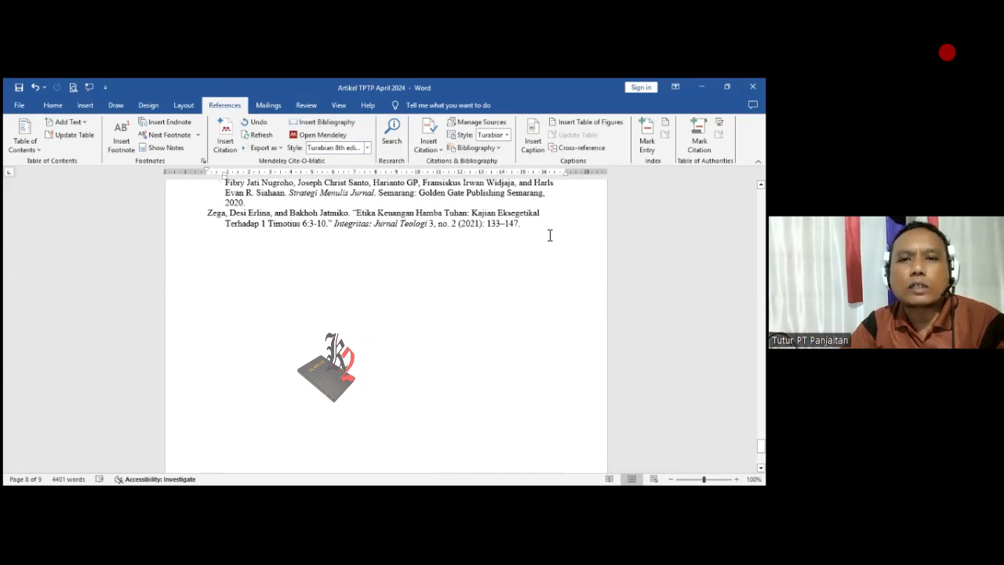
{"action": "left_click", "coordinate": [537, 230], "text": "shift"}
{"action": "left_click", "coordinate": [542, 239]}
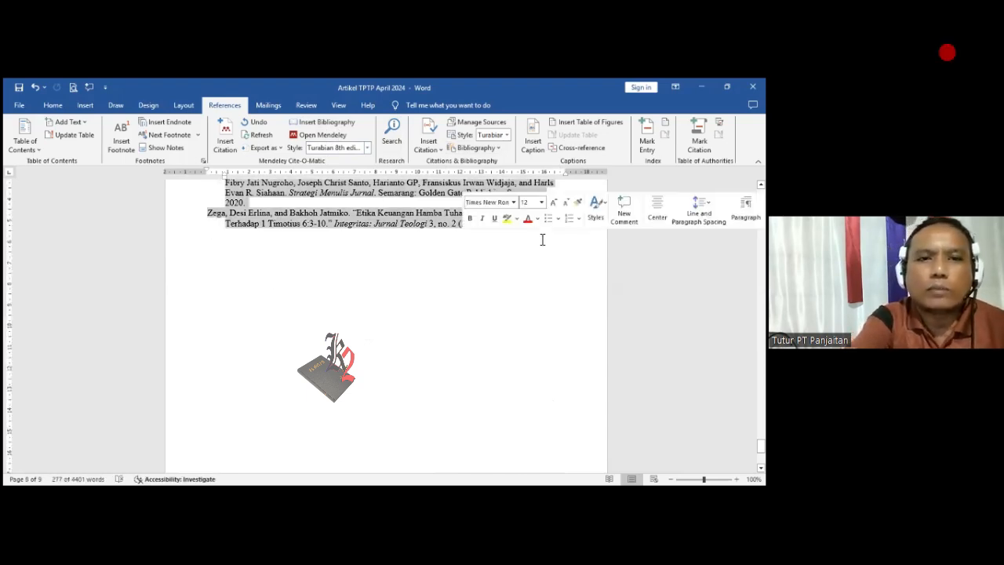
{"action": "key", "text": "Delete"}
{"action": "scroll", "coordinate": [525, 223], "scroll_direction": "down", "scroll_amount": 2}
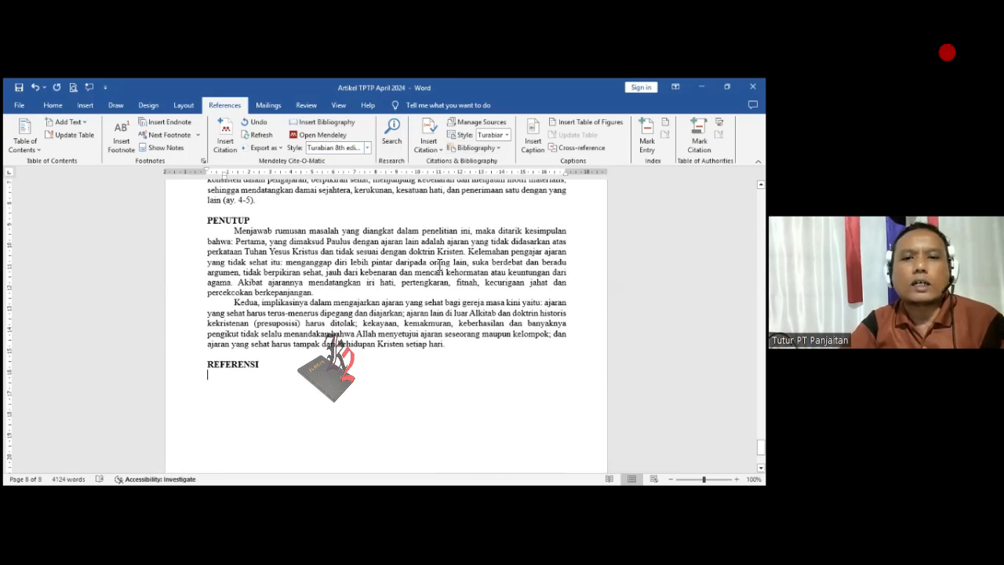
{"action": "scroll", "coordinate": [379, 381], "scroll_direction": "down", "scroll_amount": 4}
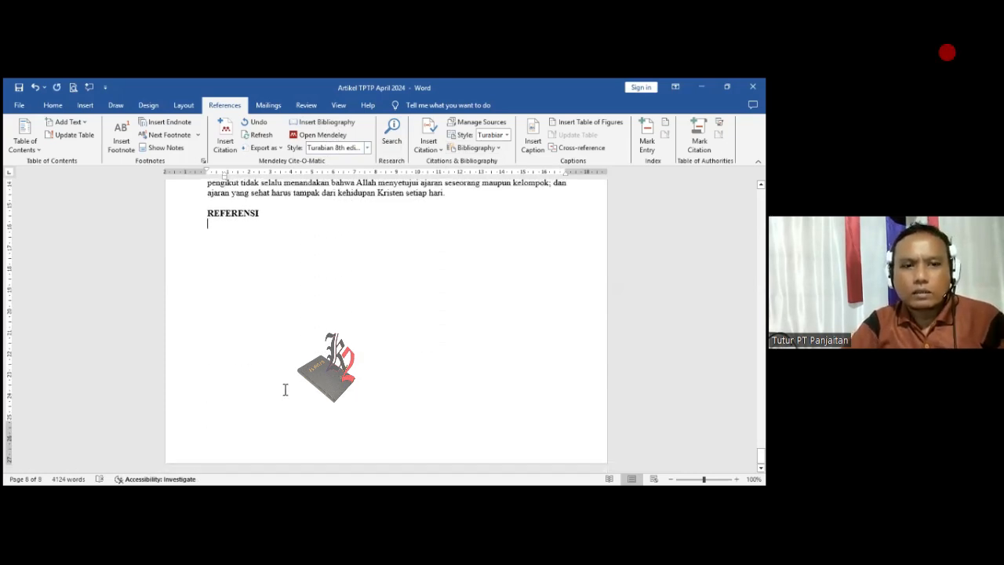
{"action": "scroll", "coordinate": [269, 385], "scroll_direction": "up", "scroll_amount": 2}
{"action": "scroll", "coordinate": [235, 327], "scroll_direction": "down", "scroll_amount": 2}
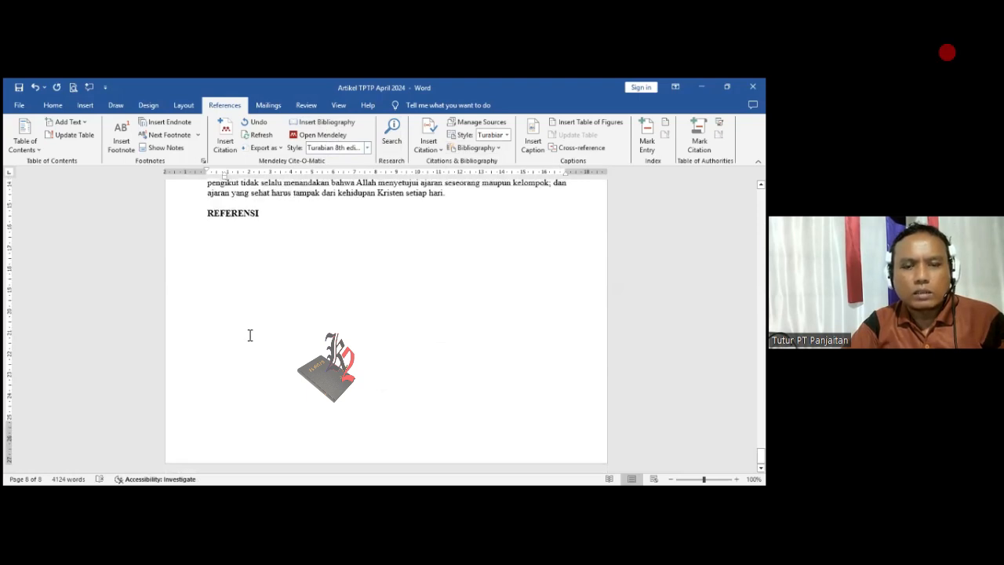
- Try to insert the Mendeley bibliography on the empty line below the REFERENSI heading, including a second attempt
{"action": "scroll", "coordinate": [235, 309], "scroll_direction": "down", "scroll_amount": 1}
{"action": "scroll", "coordinate": [228, 329], "scroll_direction": "up", "scroll_amount": 4}
{"action": "scroll", "coordinate": [235, 291], "scroll_direction": "down", "scroll_amount": 2}
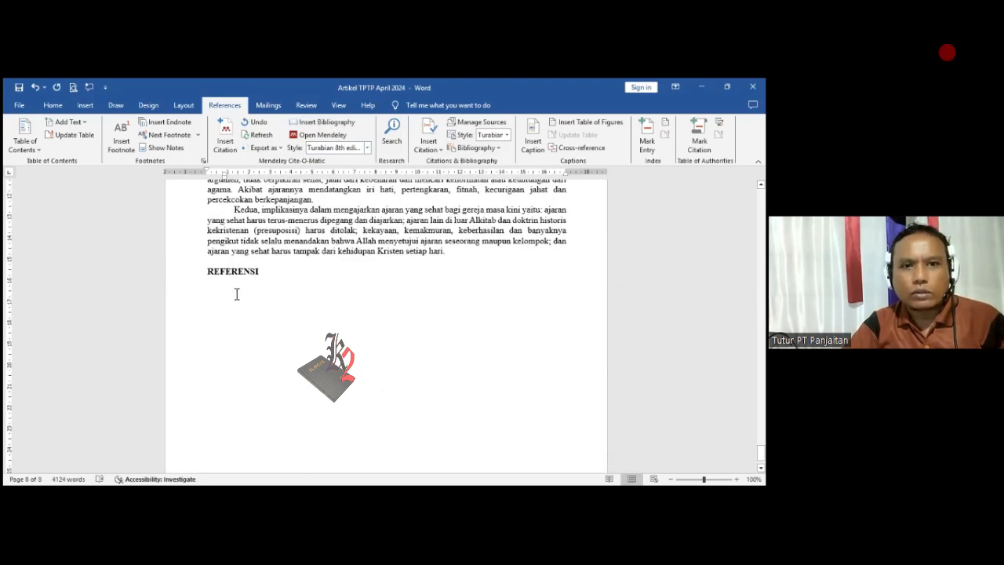
{"action": "left_click", "coordinate": [324, 124]}
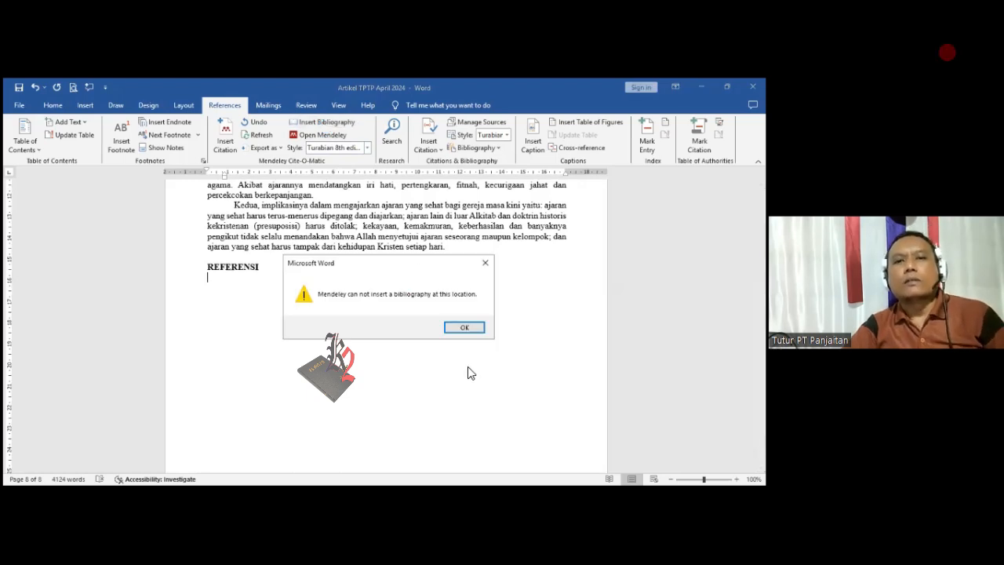
{"action": "left_click", "coordinate": [464, 328]}
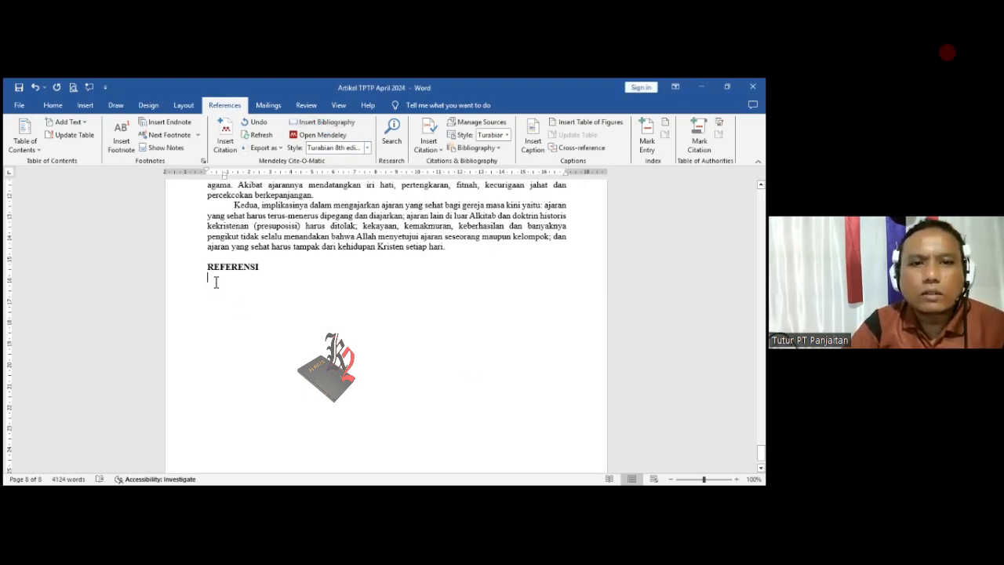
{"action": "left_click", "coordinate": [321, 122]}
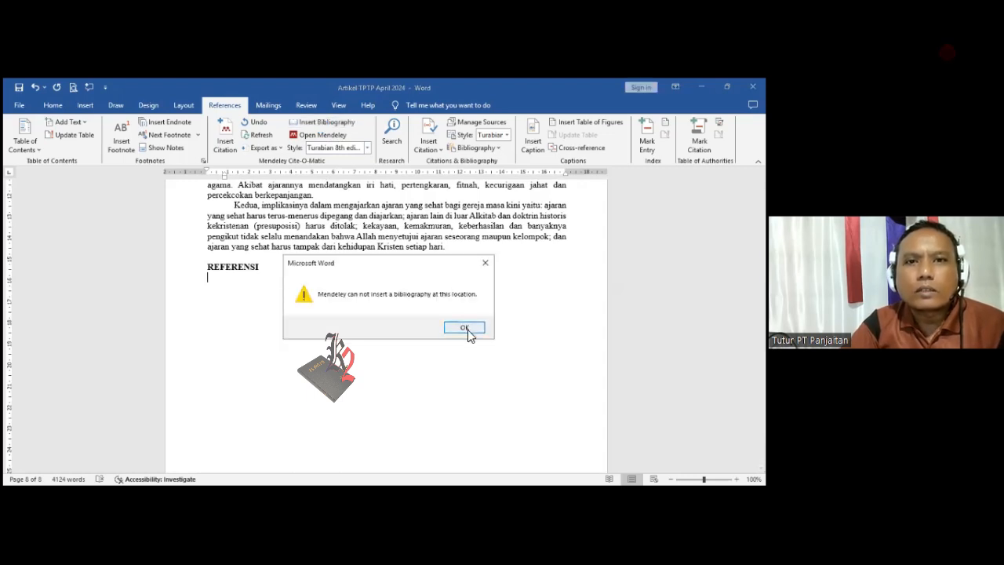
{"action": "left_click", "coordinate": [466, 329]}
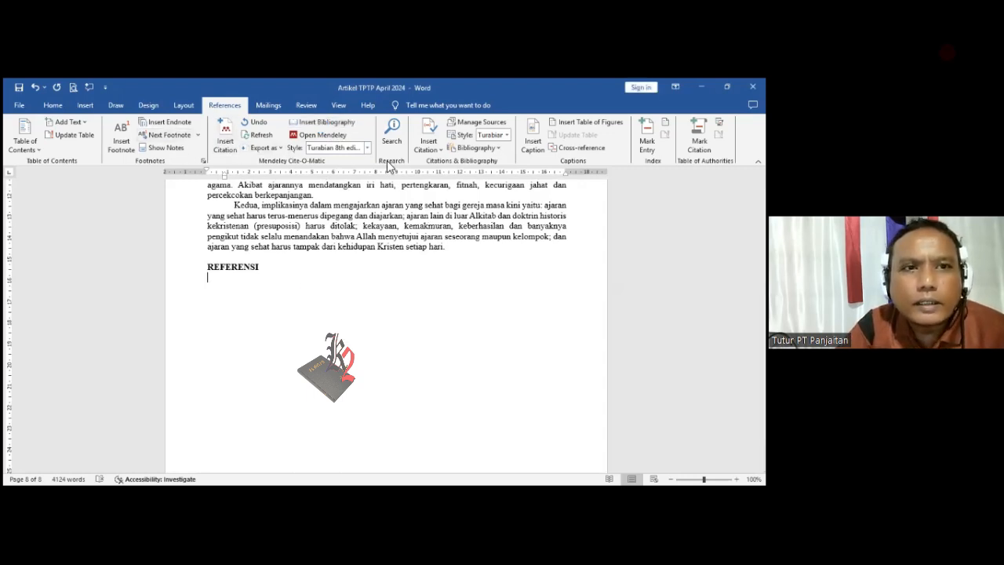
- Try to insert a bibliography below the REFERENSI heading with Word's own Bibliography command
{"action": "left_click", "coordinate": [501, 149]}
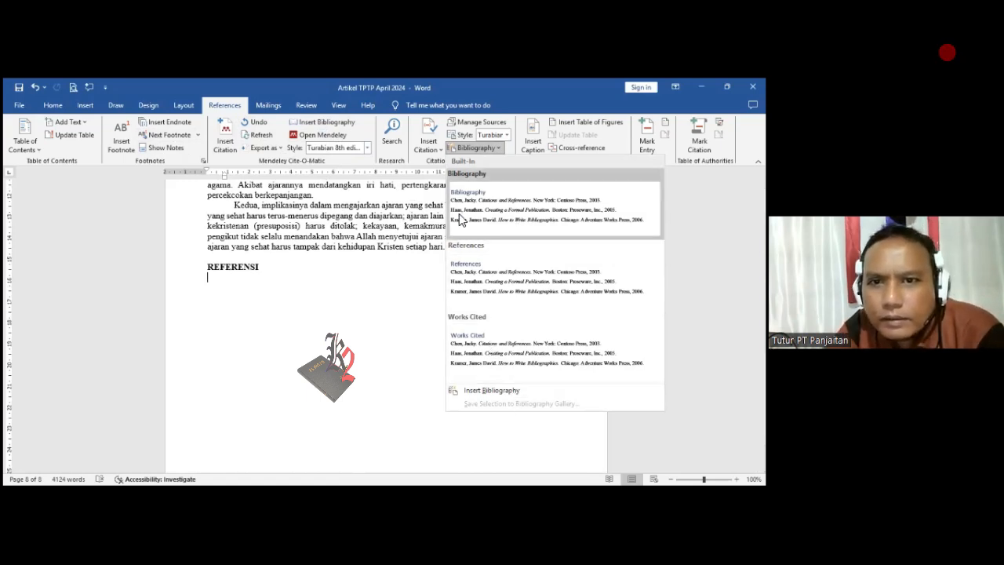
{"action": "left_click", "coordinate": [510, 397]}
{"action": "left_click", "coordinate": [462, 333]}
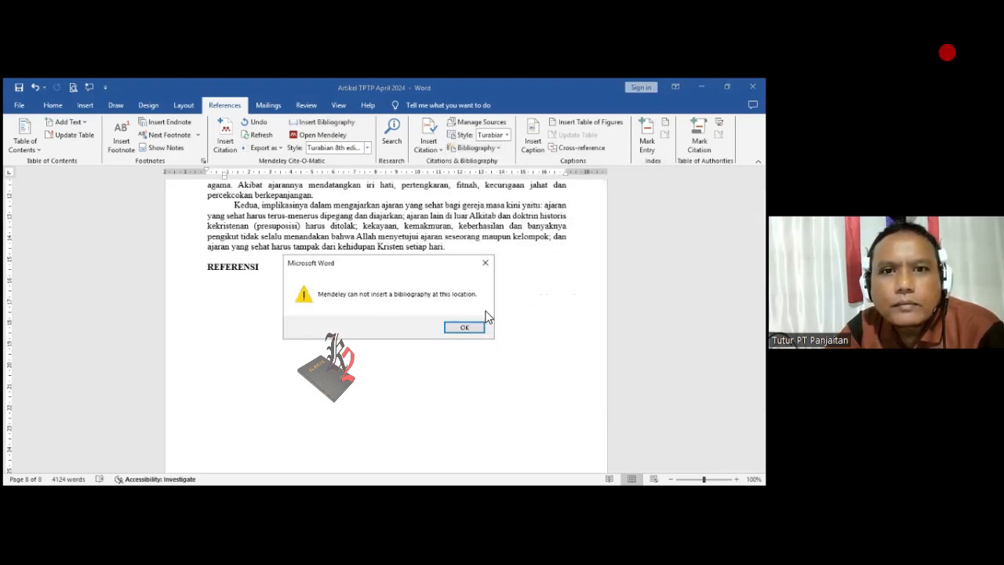
{"action": "left_click", "coordinate": [476, 330]}
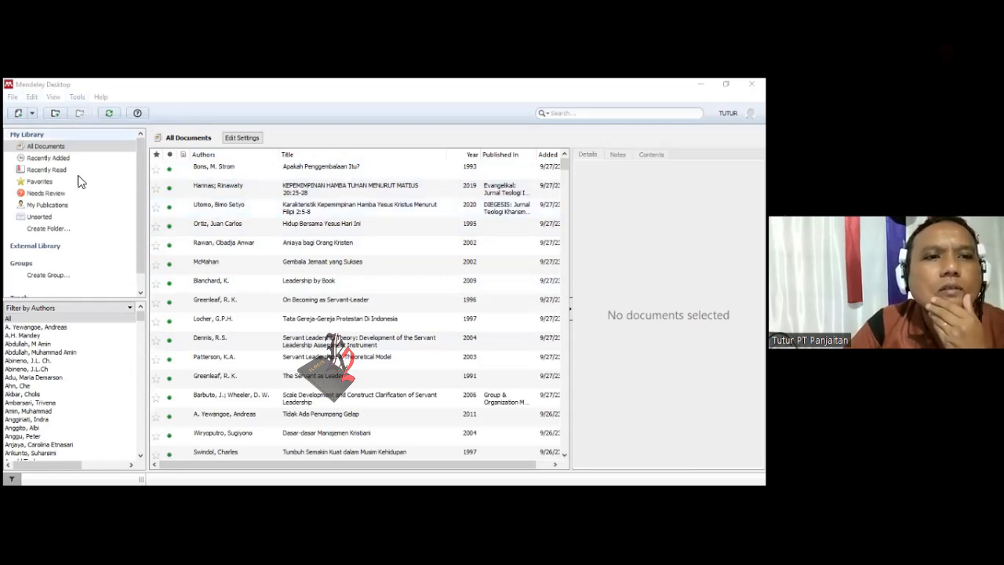
- Switch to Mendeley Desktop and synchronize the library with Mendeley Web
{"action": "scroll", "coordinate": [83, 227], "scroll_direction": "down", "scroll_amount": 1}
{"action": "scroll", "coordinate": [84, 192], "scroll_direction": "up", "scroll_amount": 1}
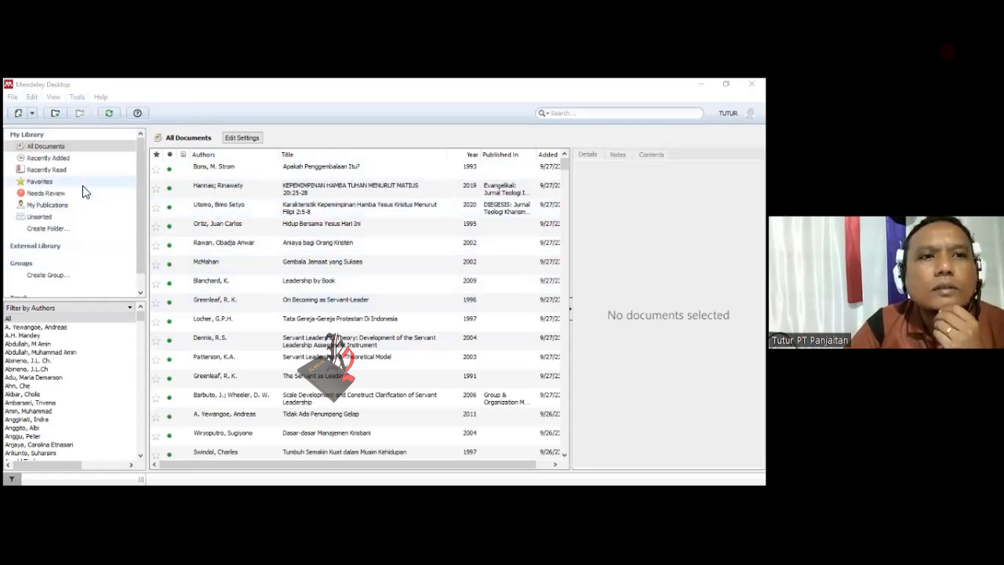
{"action": "left_click", "coordinate": [140, 199]}
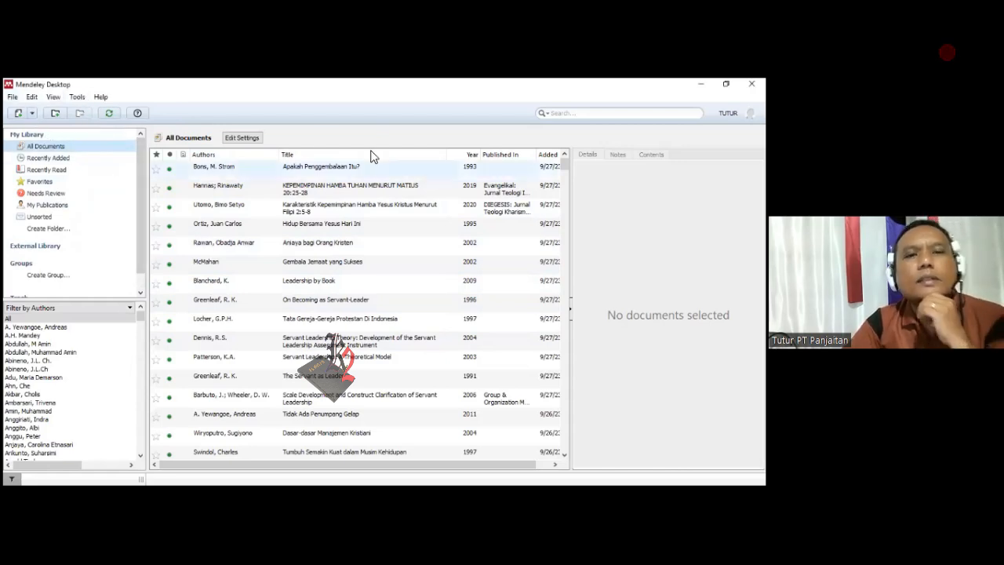
{"action": "left_click", "coordinate": [110, 116]}
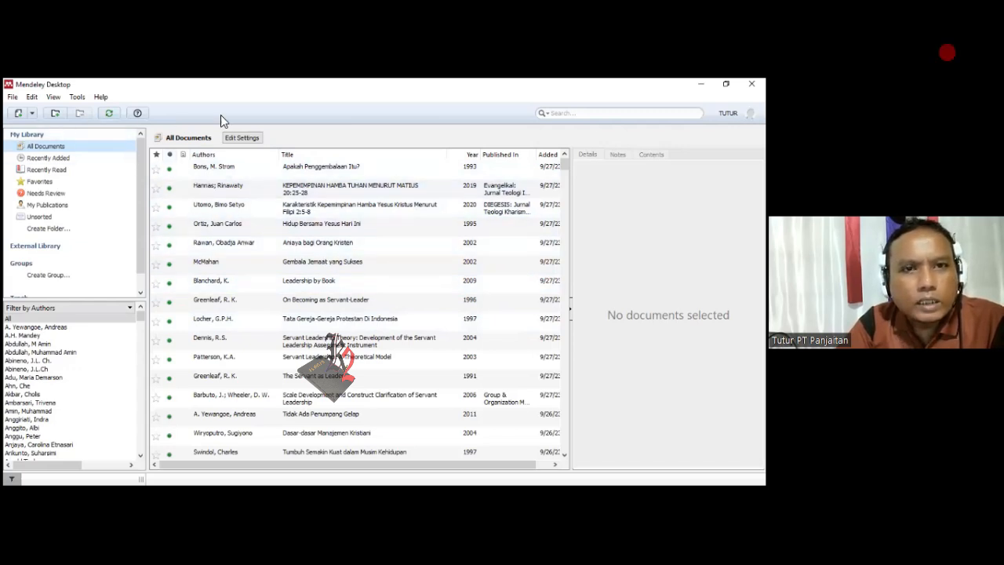
- Start a manual library entry and preview the fields for the Book and Book Section document types
{"action": "left_click", "coordinate": [13, 97]}
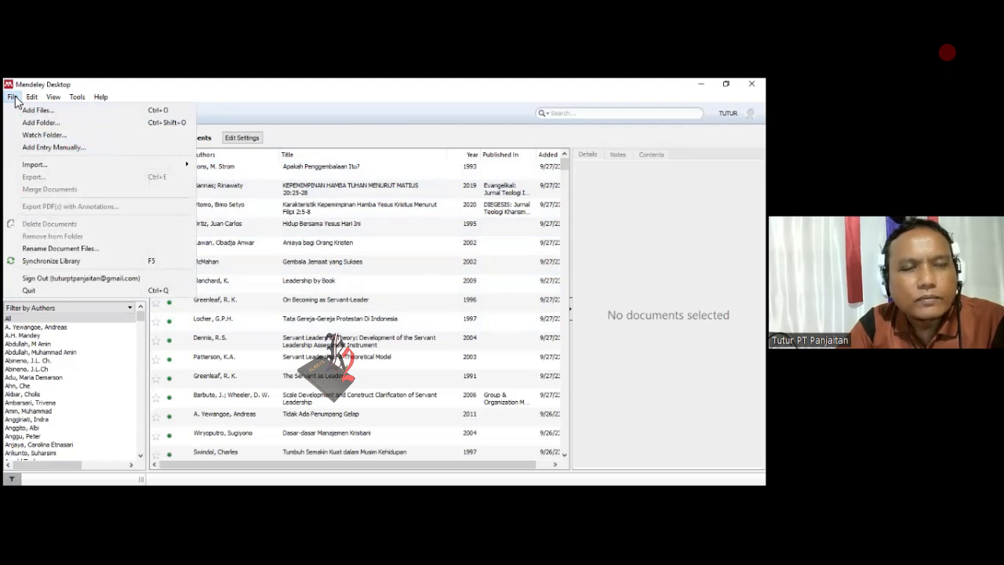
{"action": "left_click", "coordinate": [56, 148]}
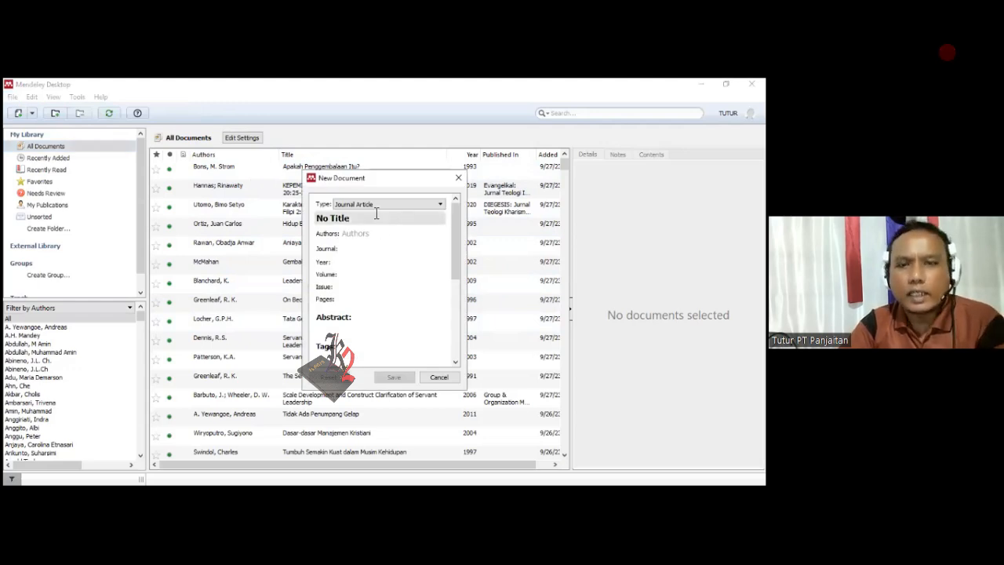
{"action": "left_click", "coordinate": [442, 205]}
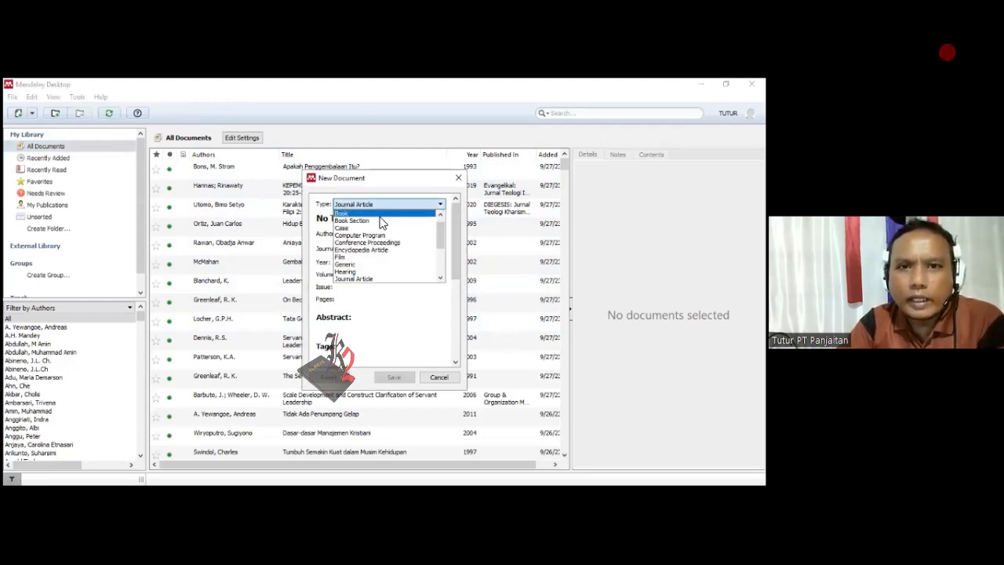
{"action": "left_click", "coordinate": [425, 213]}
{"action": "left_click", "coordinate": [424, 206]}
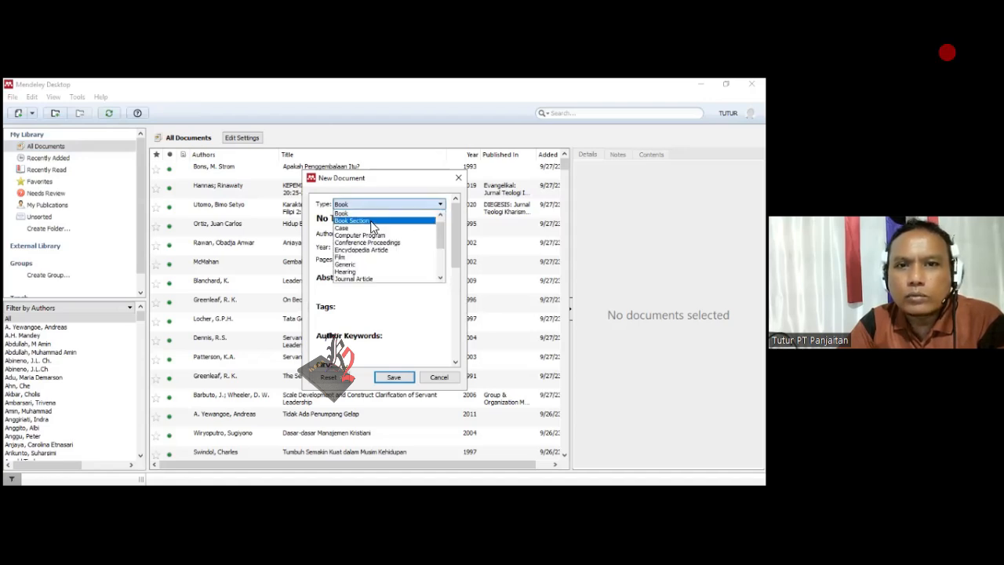
{"action": "left_click", "coordinate": [370, 222]}
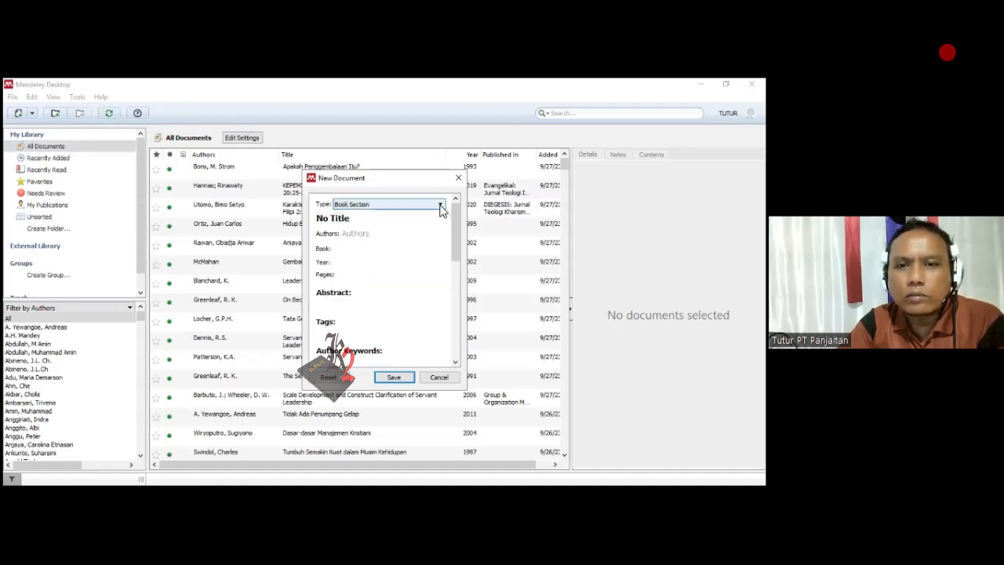
- Preview the new entry's fields for the Computer Program, Encyclopedia Article and Web Page document types
{"action": "left_click", "coordinate": [440, 205]}
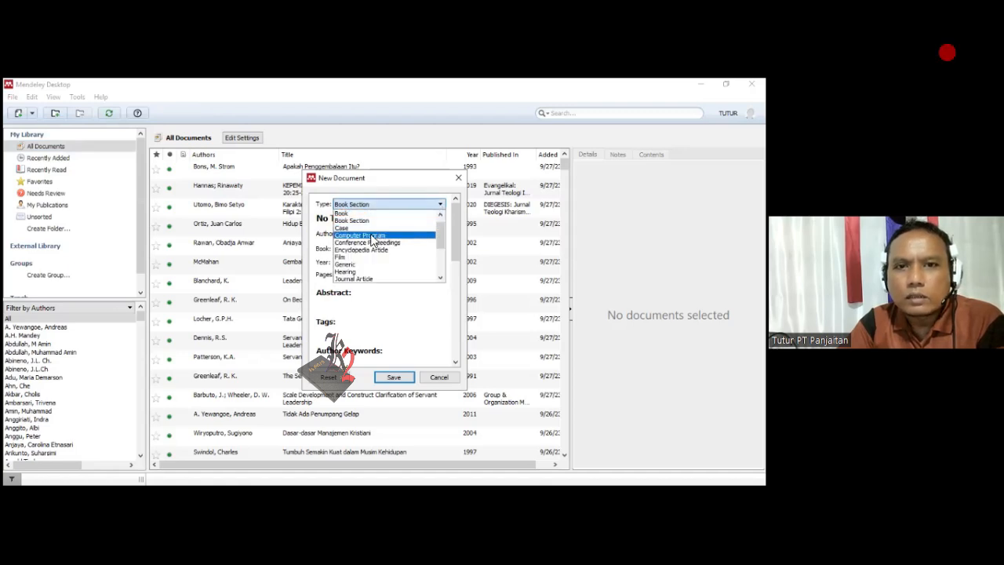
{"action": "left_click", "coordinate": [372, 236]}
{"action": "left_click", "coordinate": [411, 206]}
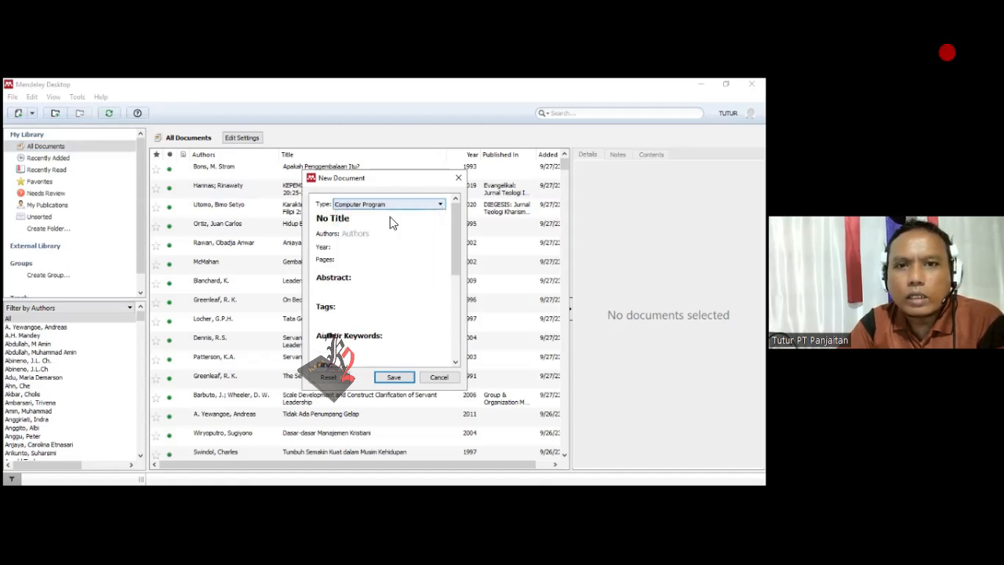
{"action": "left_click", "coordinate": [400, 202]}
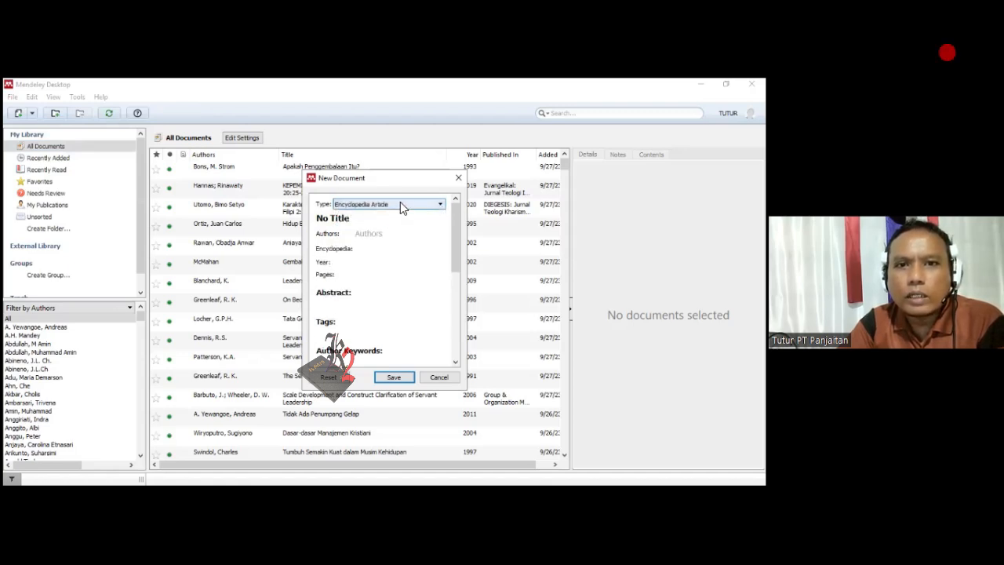
{"action": "left_click", "coordinate": [400, 202]}
{"action": "scroll", "coordinate": [370, 269], "scroll_direction": "down", "scroll_amount": 3}
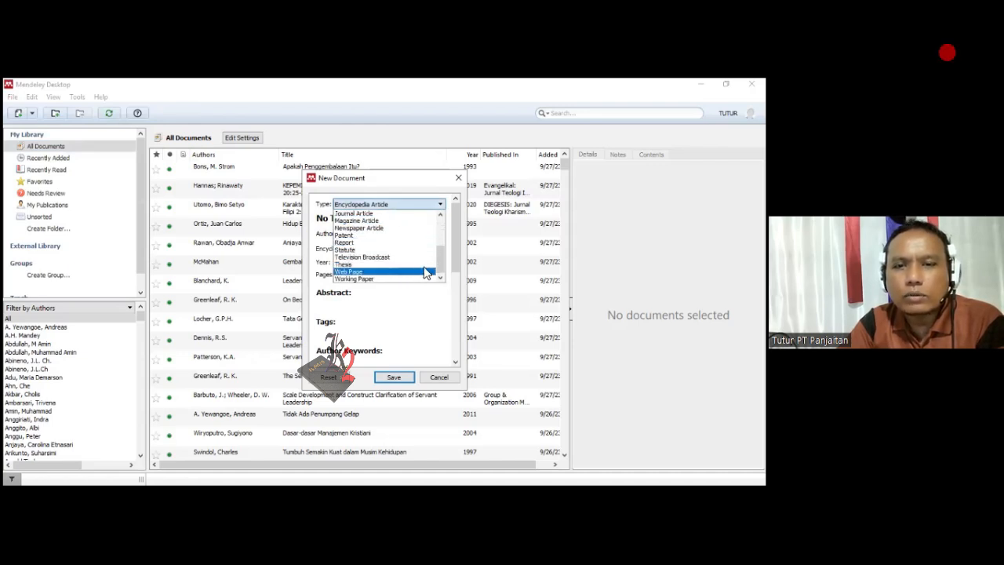
{"action": "left_click", "coordinate": [363, 270]}
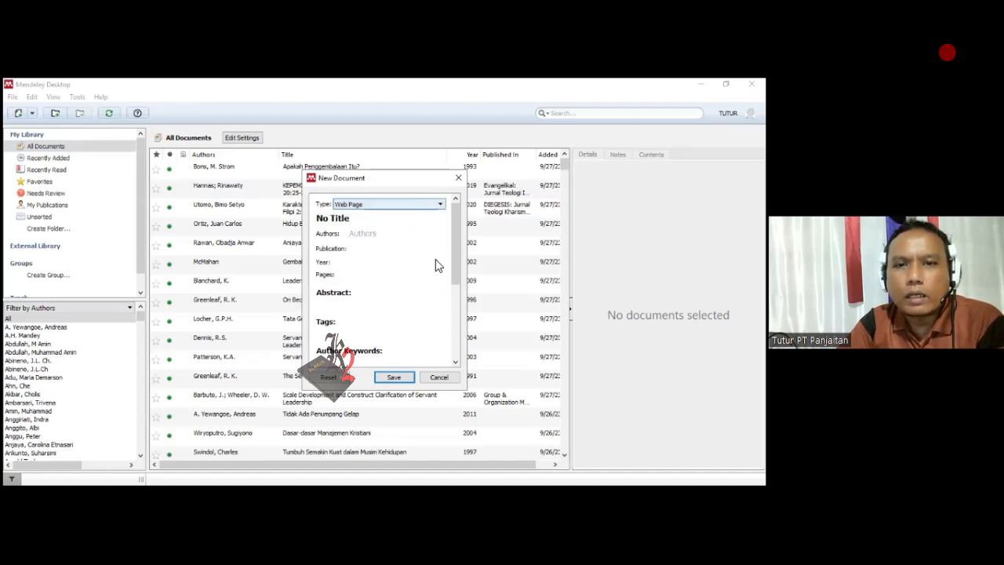
- Look through the available document types and set the new entry's type to Journal Article
{"action": "left_click", "coordinate": [423, 203]}
{"action": "scroll", "coordinate": [407, 235], "scroll_direction": "up", "scroll_amount": 4}
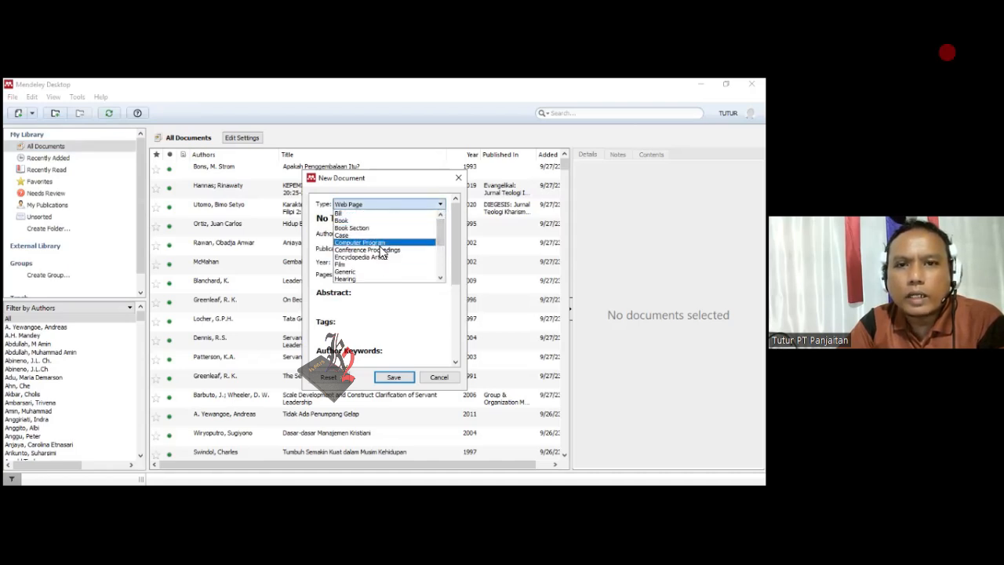
{"action": "scroll", "coordinate": [381, 251], "scroll_direction": "down", "scroll_amount": 2}
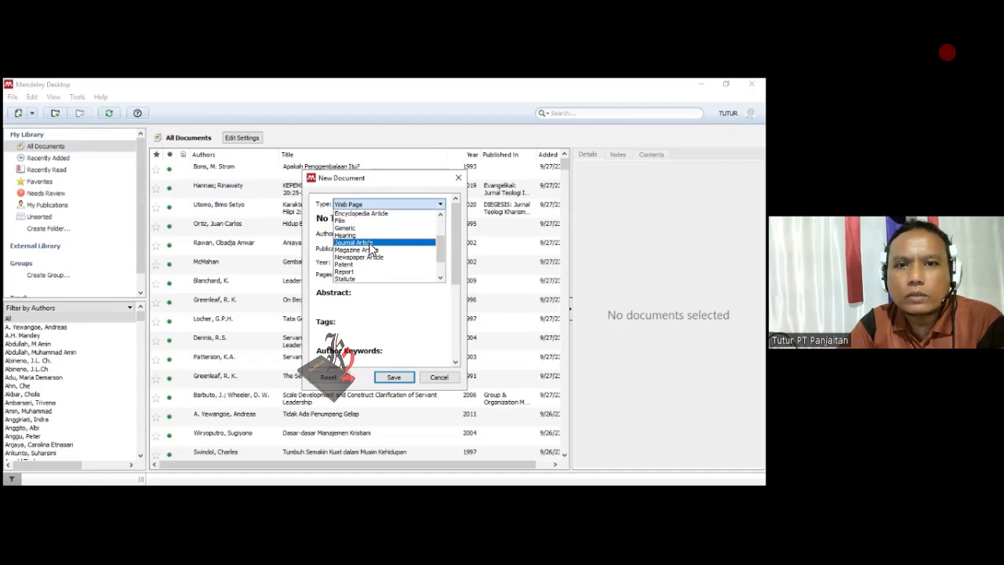
{"action": "left_click", "coordinate": [370, 243]}
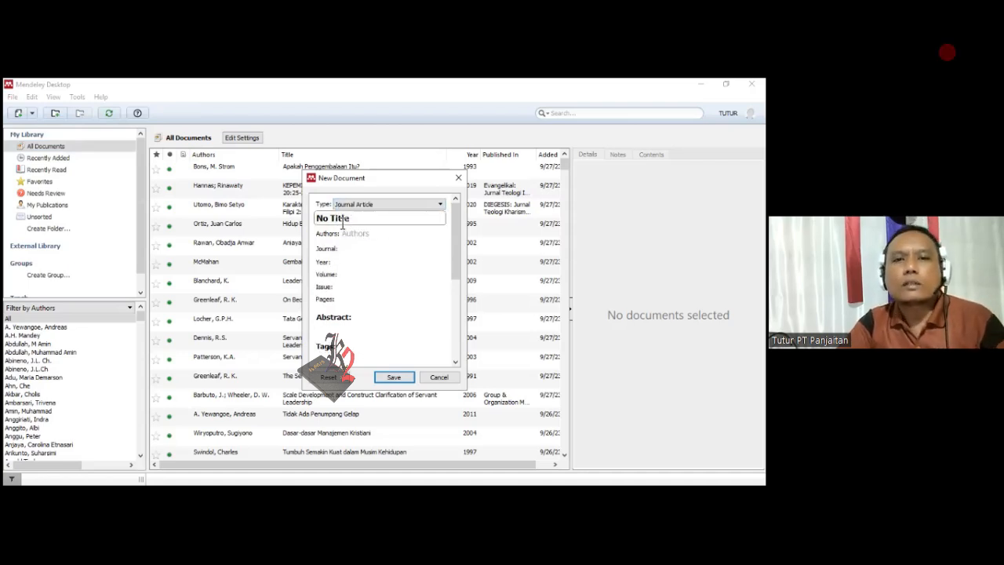
- Review the journal article's fields from title and authors through volume, issue, pages and abstract, and discard the new entry
{"action": "left_click", "coordinate": [343, 221]}
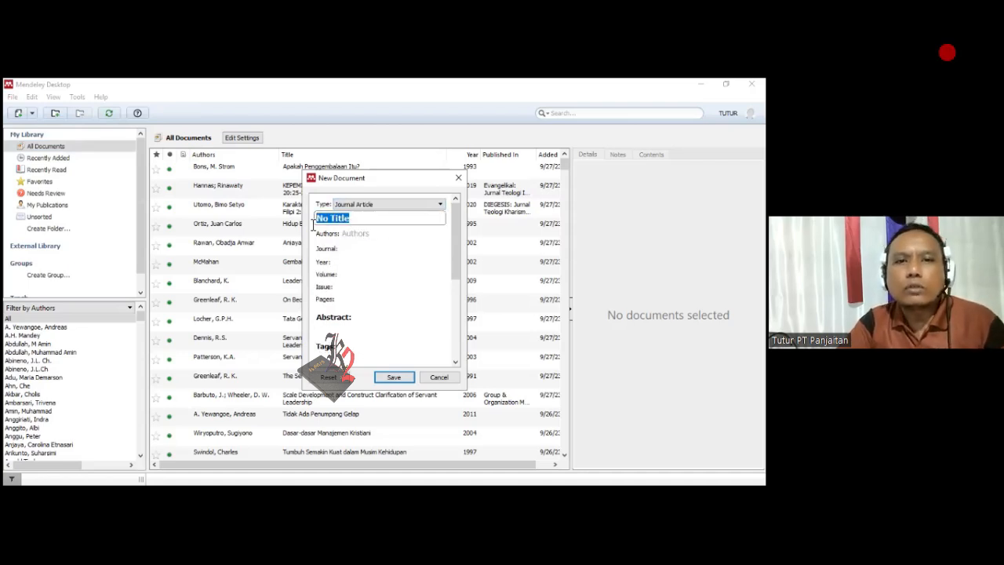
{"action": "left_click", "coordinate": [369, 234]}
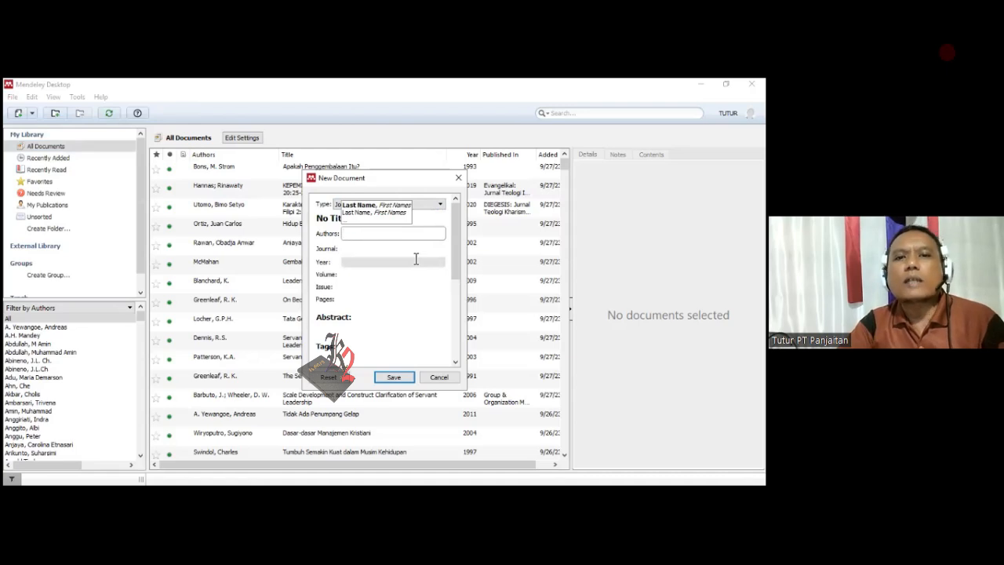
{"action": "left_click", "coordinate": [377, 250]}
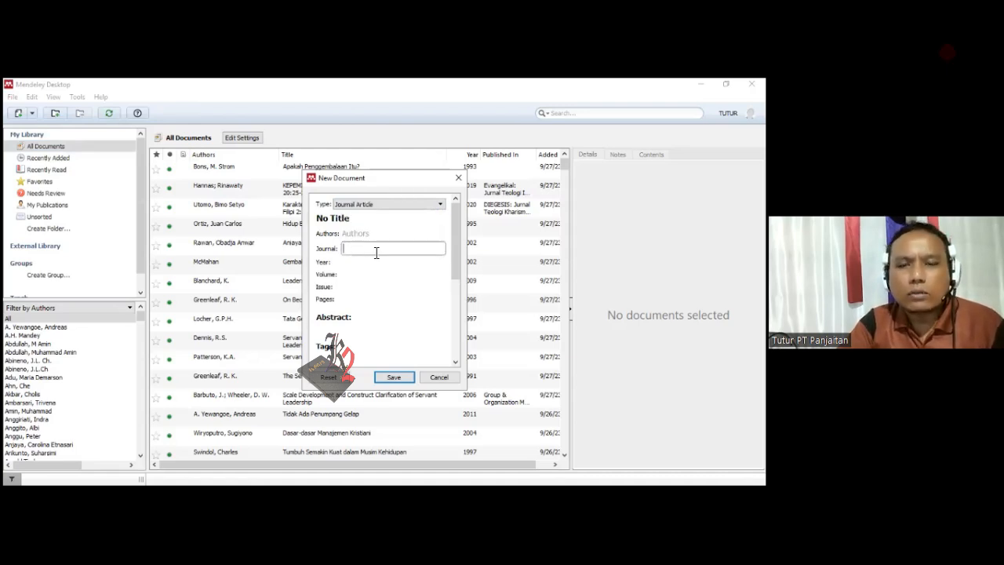
{"action": "left_click", "coordinate": [370, 262]}
{"action": "left_click", "coordinate": [351, 274]}
{"action": "left_click", "coordinate": [361, 287]}
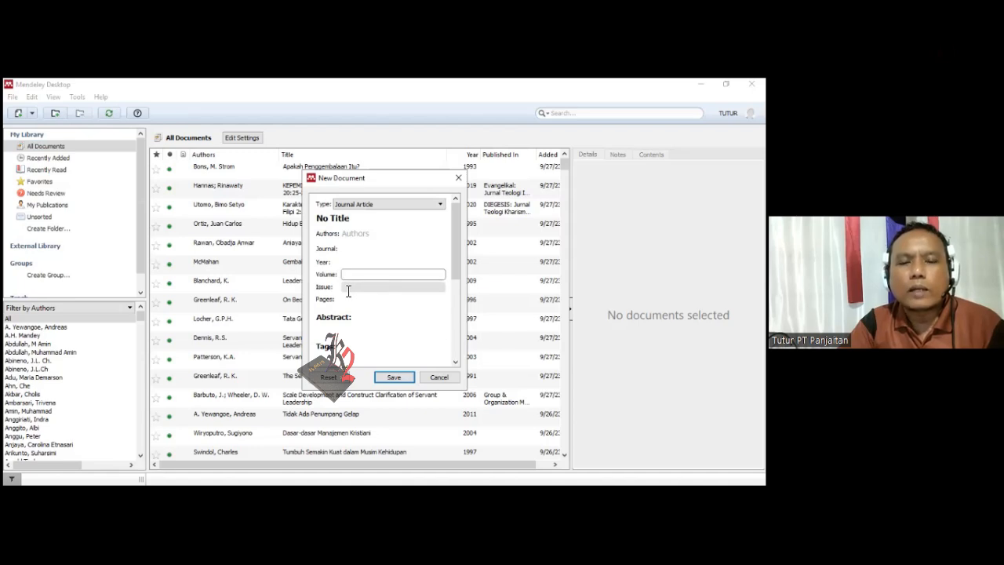
{"action": "left_click", "coordinate": [383, 299]}
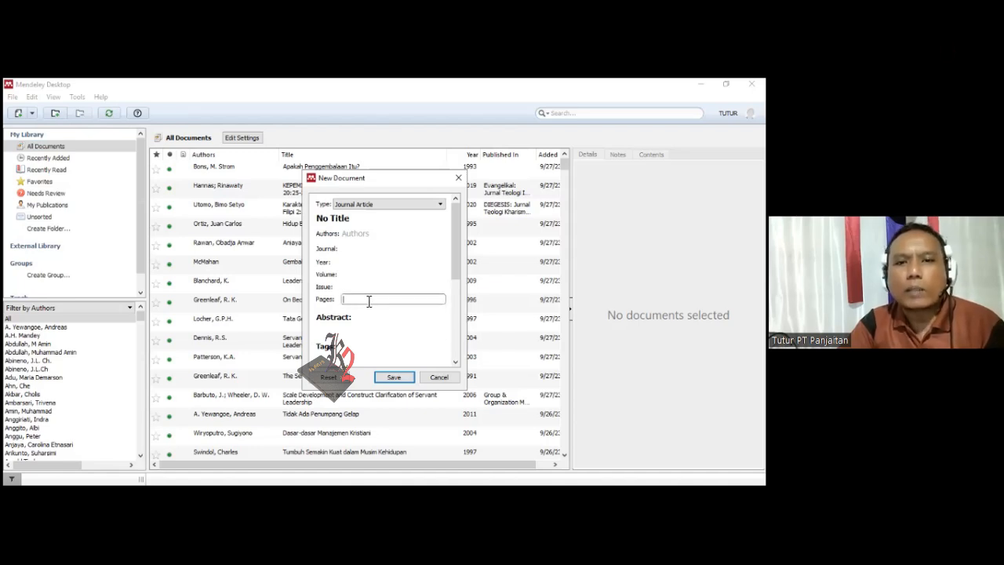
{"action": "scroll", "coordinate": [454, 274], "scroll_direction": "down", "scroll_amount": 1}
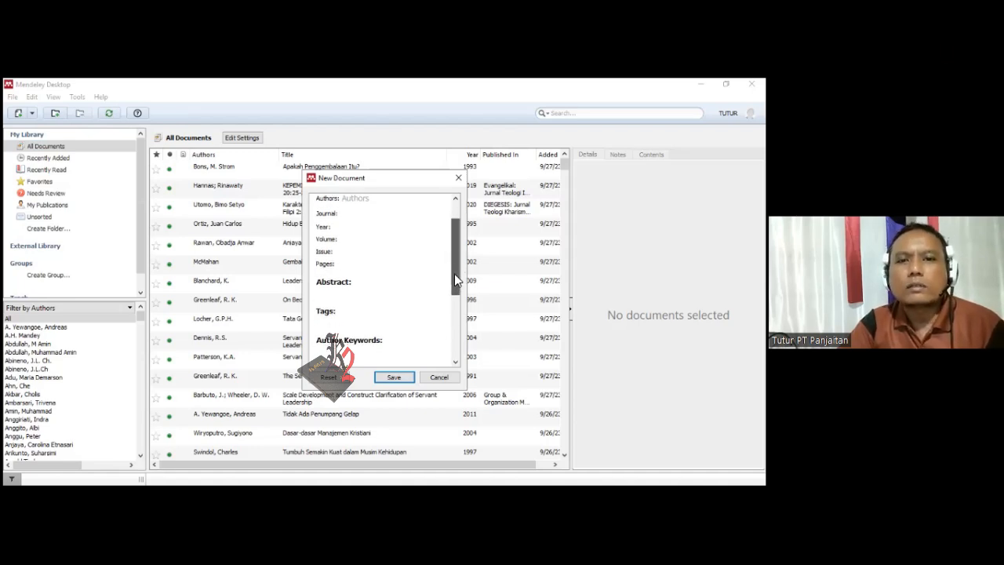
{"action": "left_click", "coordinate": [320, 292]}
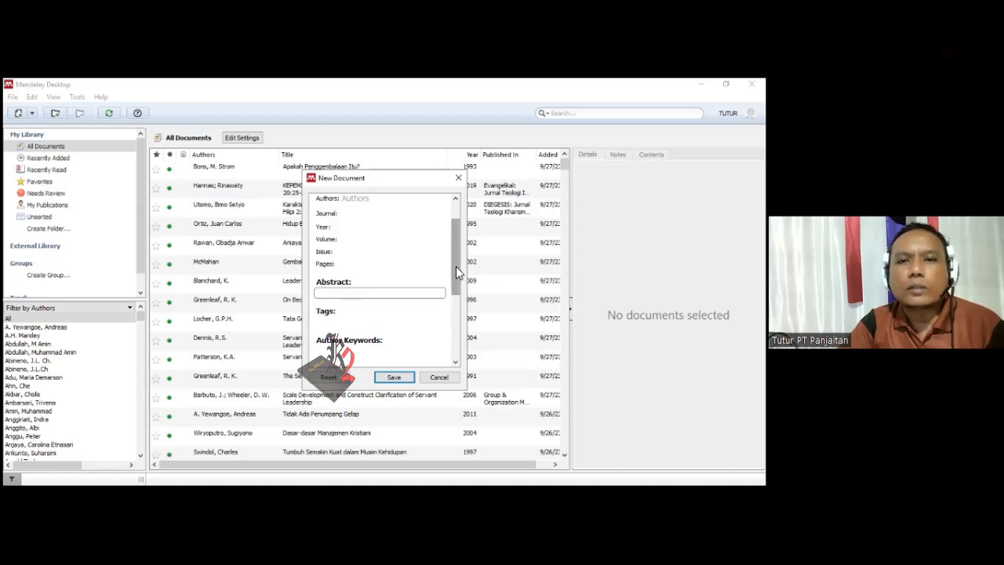
{"action": "left_click_drag", "start_coordinate": [452, 274], "coordinate": [449, 240]}
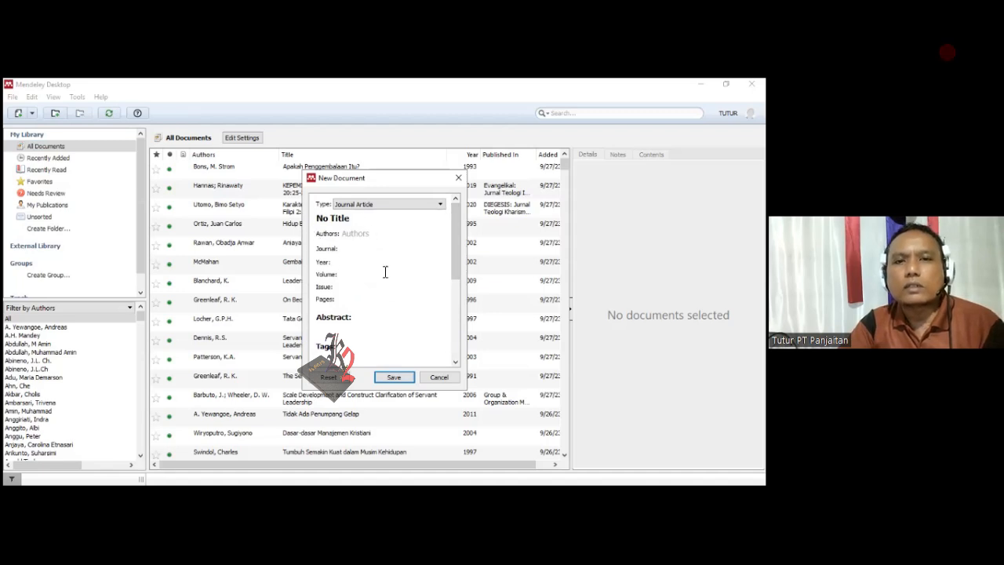
{"action": "left_click", "coordinate": [441, 382]}
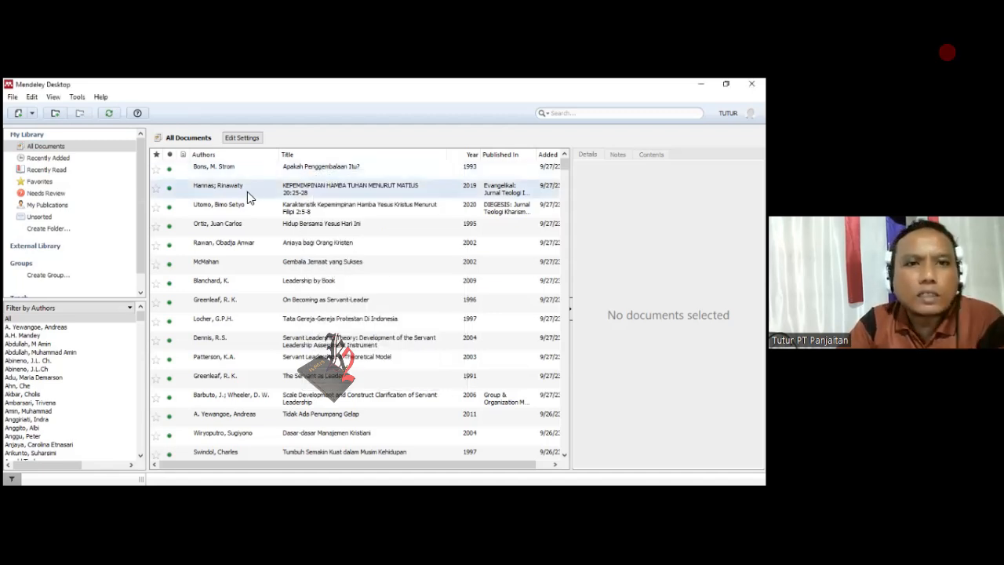
- Examine the details of the book "Apakah Penggembalaan Itu?", including its author name format, year, city and publisher
{"action": "left_click", "coordinate": [206, 171]}
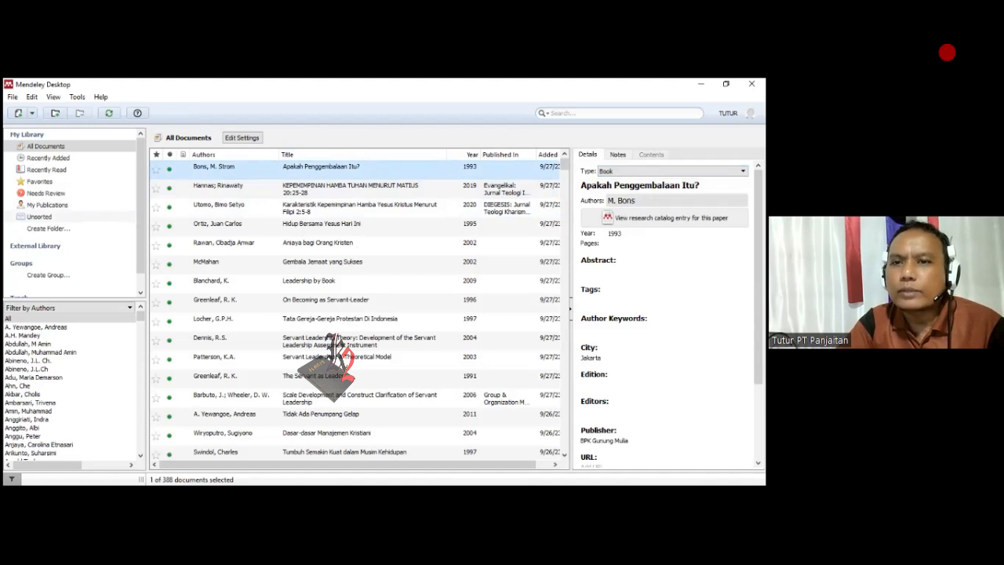
{"action": "left_click", "coordinate": [629, 200]}
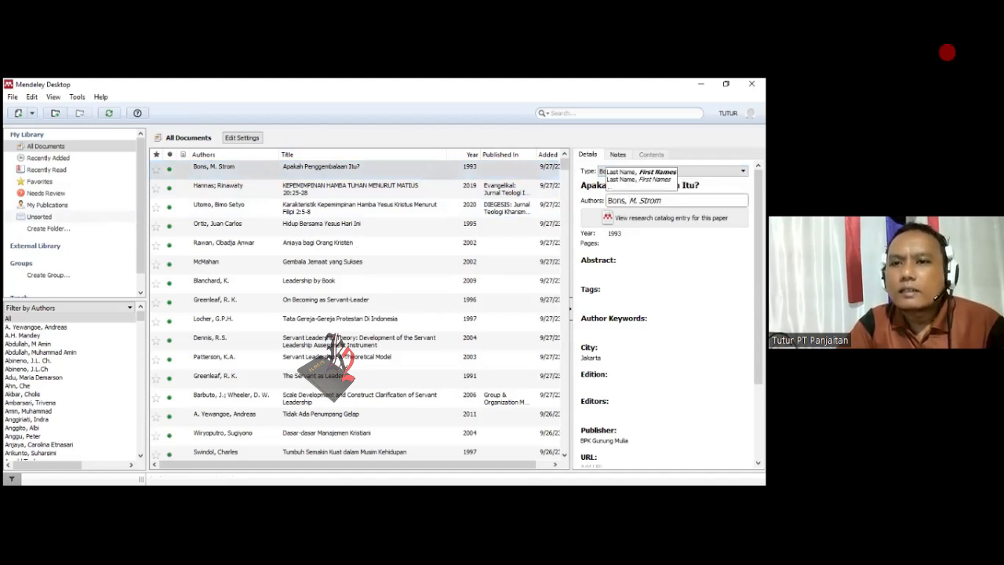
{"action": "key", "text": "Escape"}
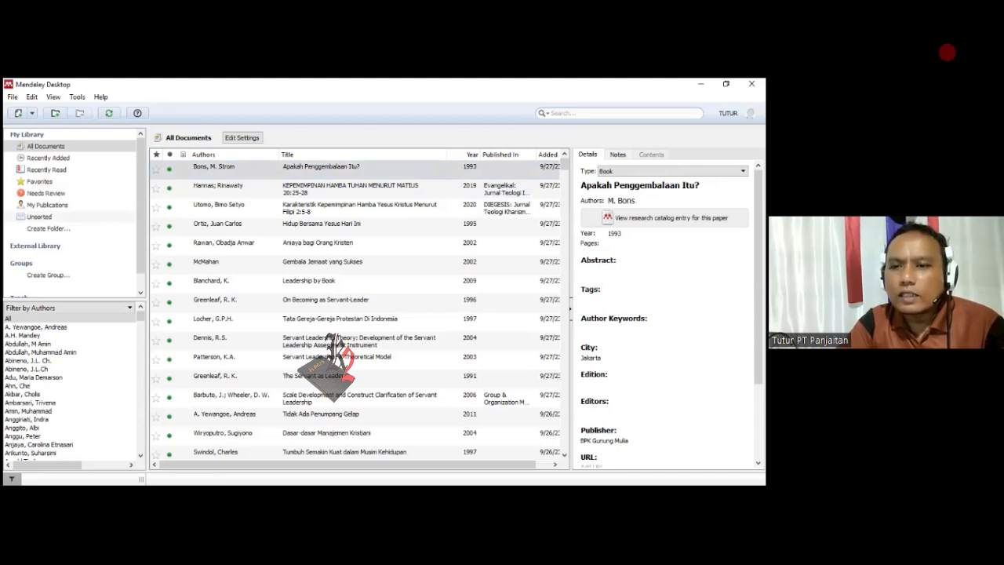
{"action": "scroll", "coordinate": [591, 257], "scroll_direction": "down", "scroll_amount": 3}
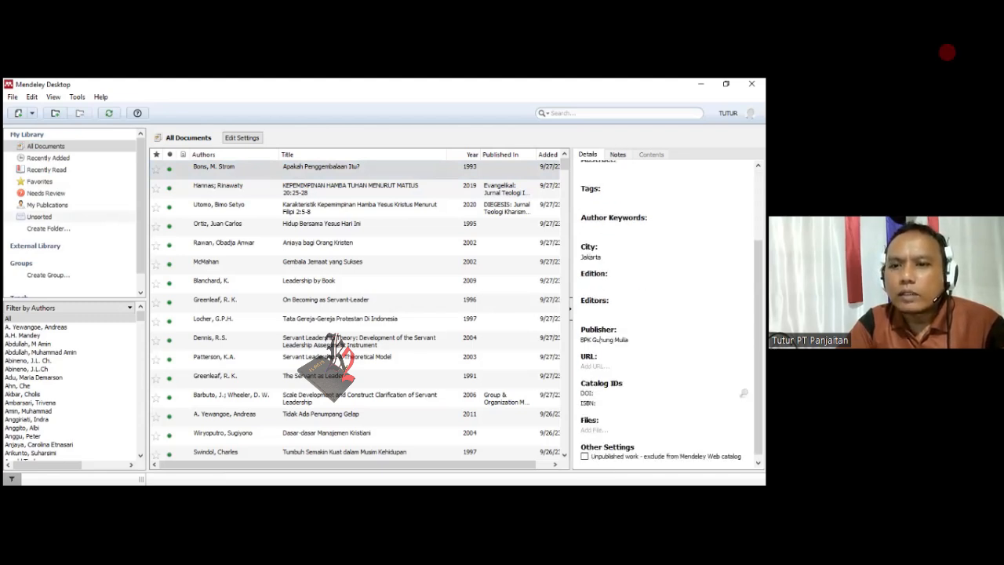
{"action": "scroll", "coordinate": [666, 314], "scroll_direction": "down", "scroll_amount": 1}
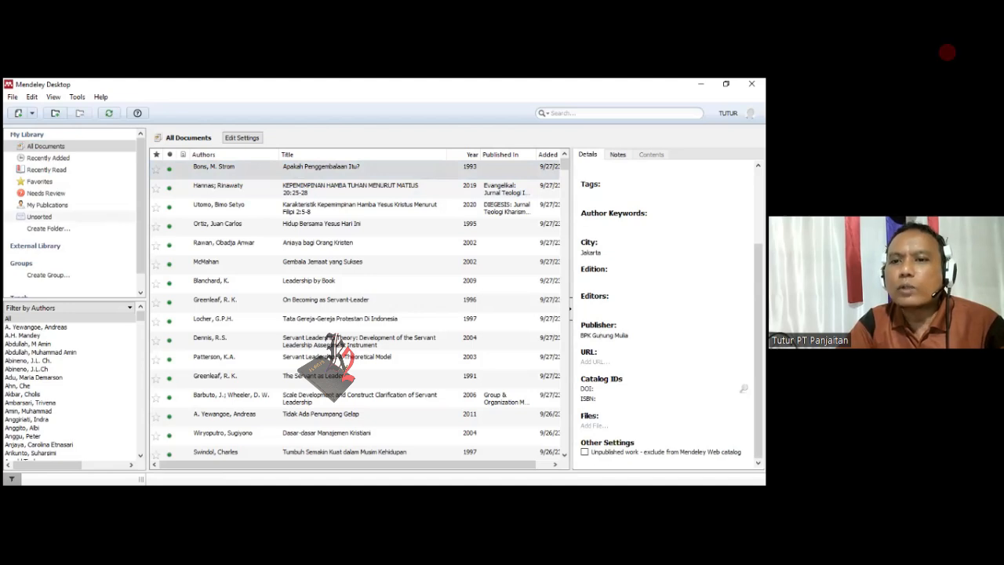
{"action": "scroll", "coordinate": [666, 329], "scroll_direction": "up", "scroll_amount": 3}
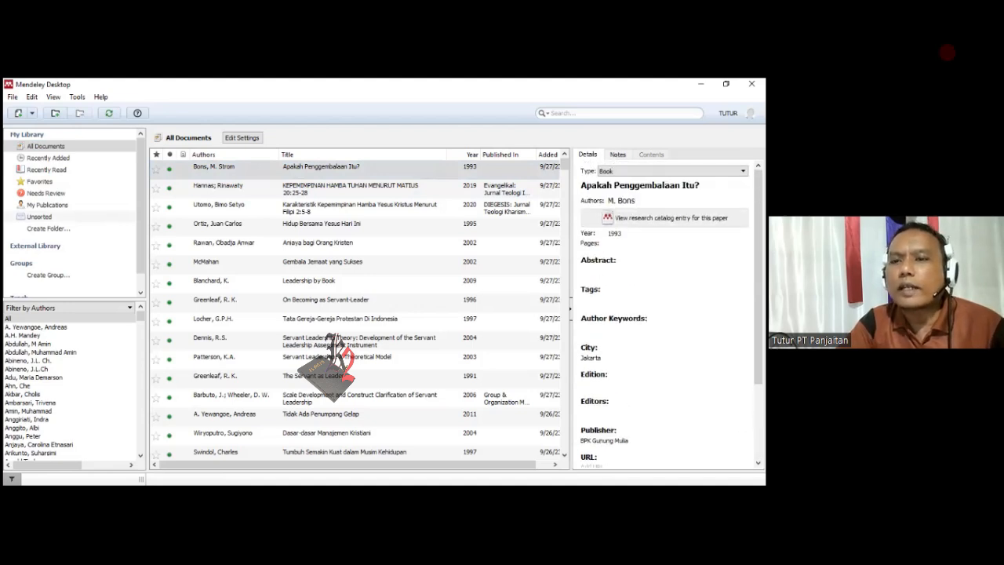
{"action": "left_click", "coordinate": [497, 166]}
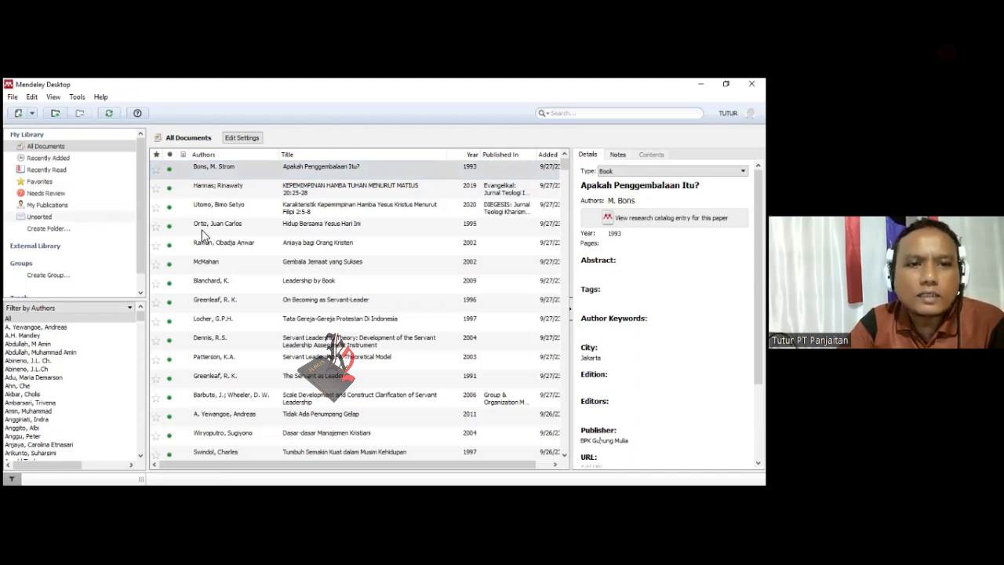
- Look through the authors and titles listed in the library's full document list
{"action": "scroll", "coordinate": [220, 243], "scroll_direction": "down", "scroll_amount": 10}
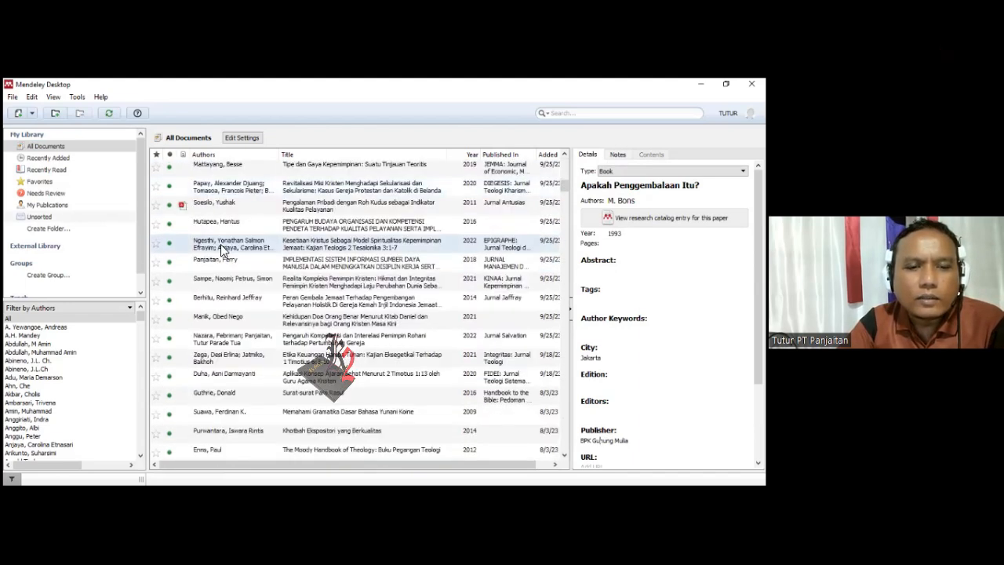
{"action": "scroll", "coordinate": [220, 247], "scroll_direction": "up", "scroll_amount": 1}
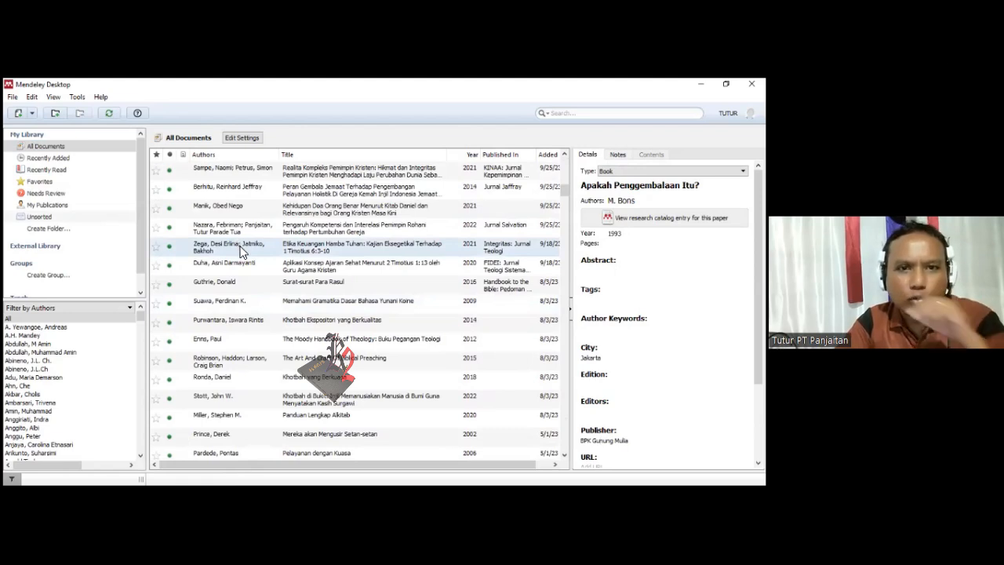
{"action": "scroll", "coordinate": [237, 248], "scroll_direction": "down", "scroll_amount": 10}
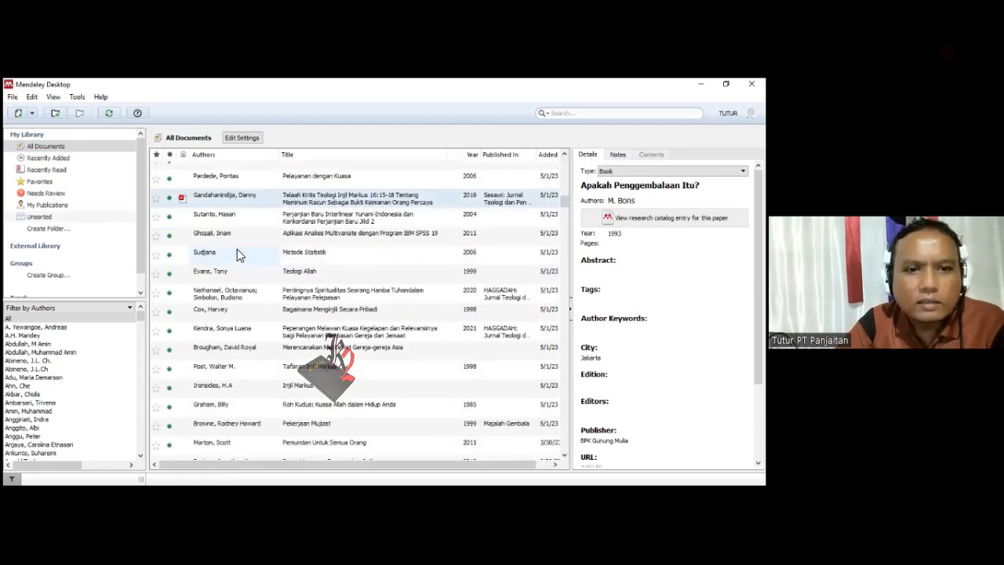
{"action": "scroll", "coordinate": [240, 253], "scroll_direction": "down", "scroll_amount": 15}
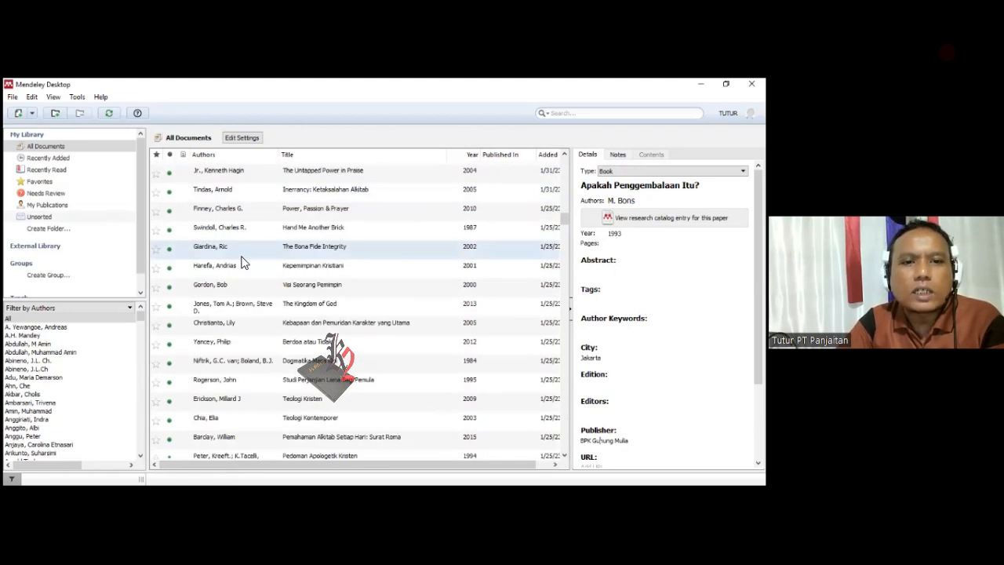
{"action": "scroll", "coordinate": [244, 260], "scroll_direction": "down", "scroll_amount": 5}
{"action": "scroll", "coordinate": [251, 257], "scroll_direction": "up", "scroll_amount": 6}
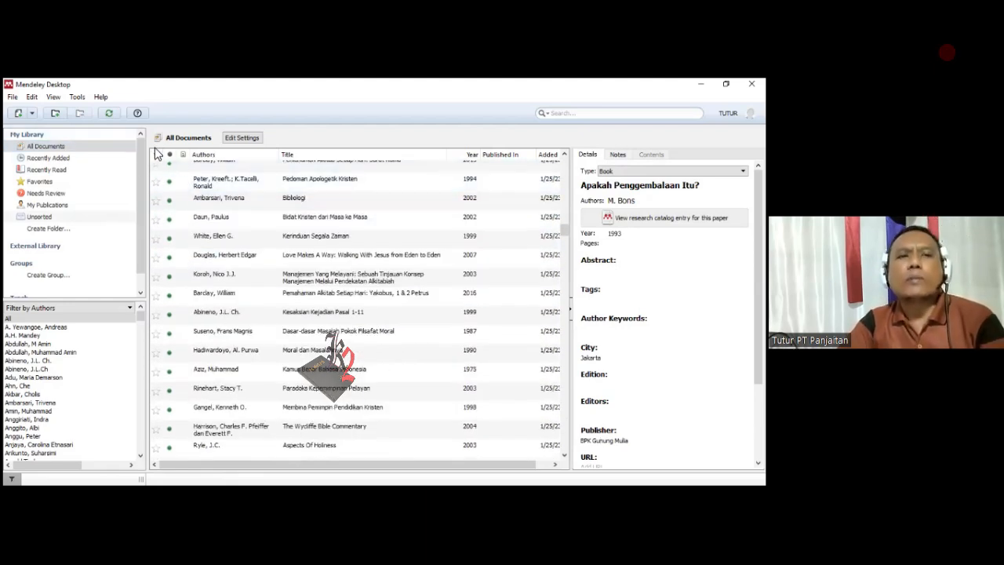
{"action": "left_click", "coordinate": [12, 96]}
{"action": "left_click", "coordinate": [65, 147]}
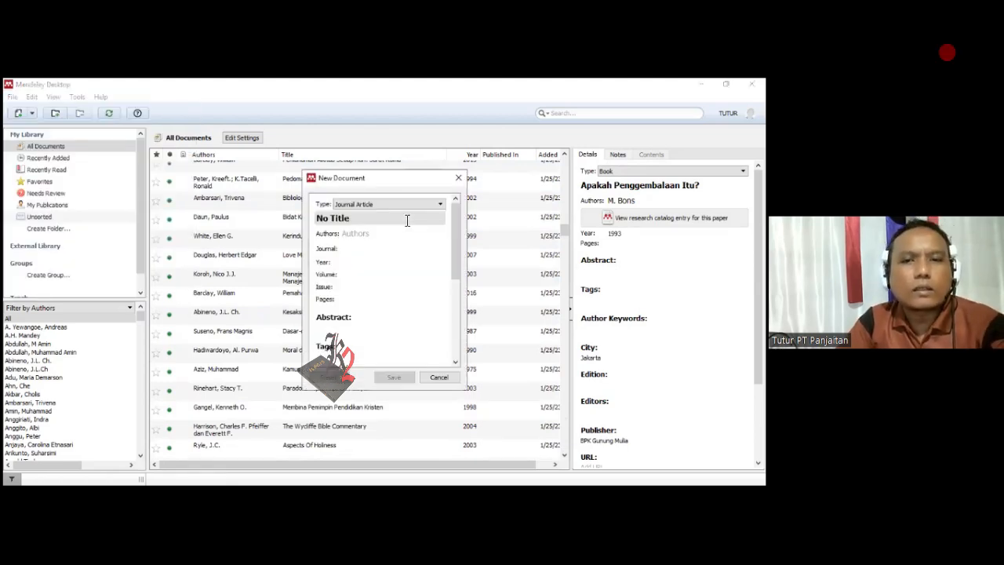
{"action": "key", "text": "Escape"}
- Start adding a file to the library and browse to the Mendeley folder on Local Disk (E:)
{"action": "left_click", "coordinate": [12, 96]}
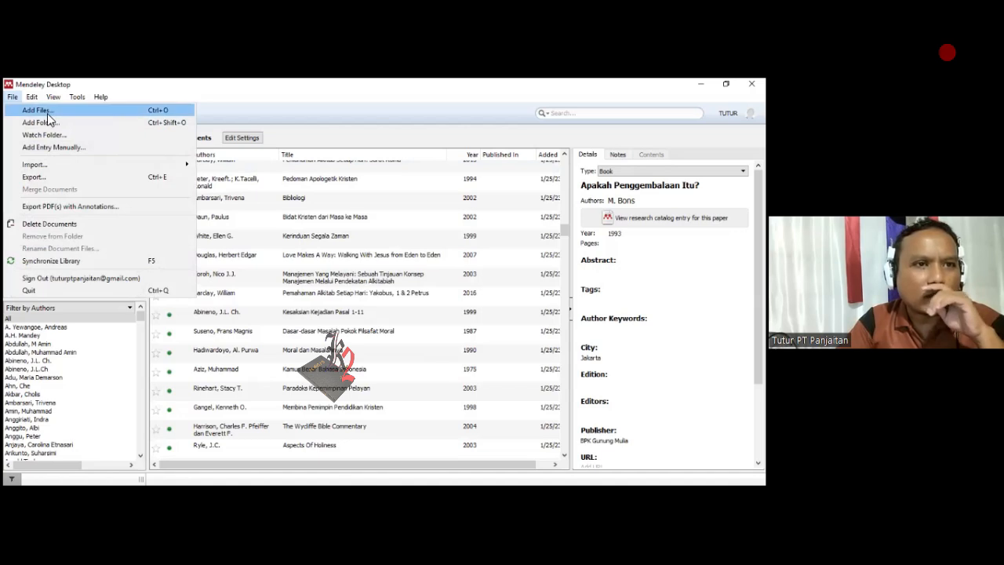
{"action": "key", "text": "Escape"}
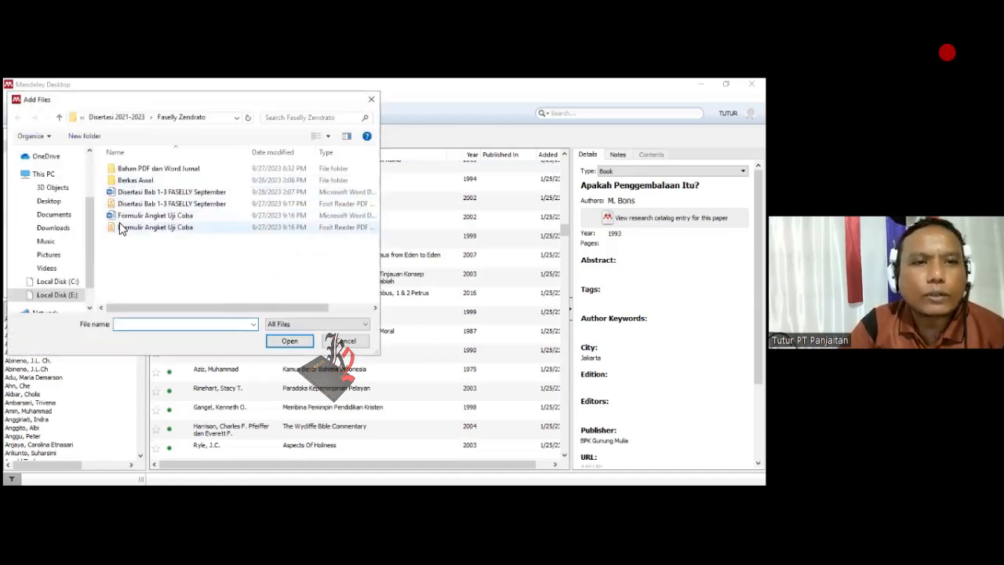
{"action": "scroll", "coordinate": [92, 245], "scroll_direction": "up", "scroll_amount": 1}
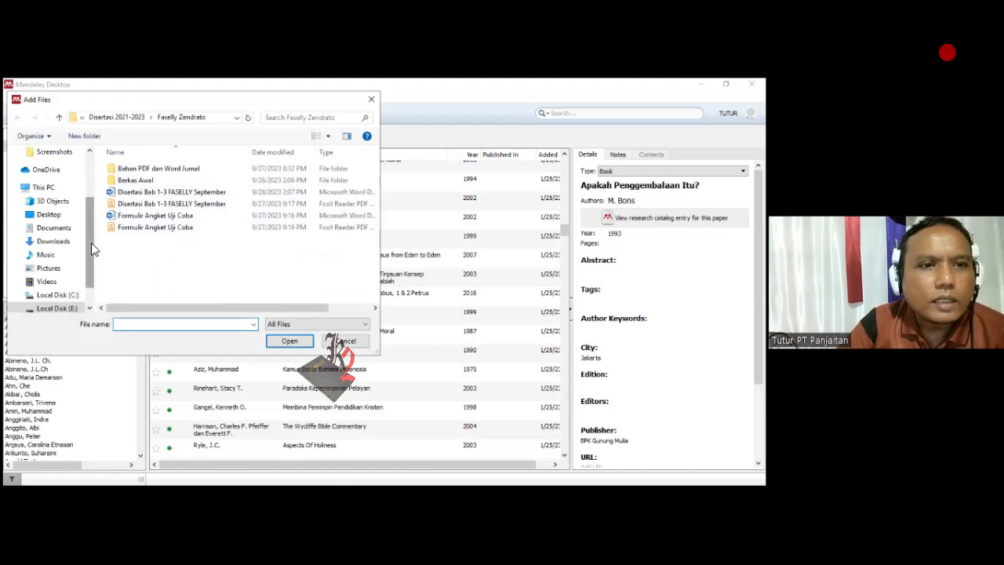
{"action": "scroll", "coordinate": [91, 242], "scroll_direction": "down", "scroll_amount": 1}
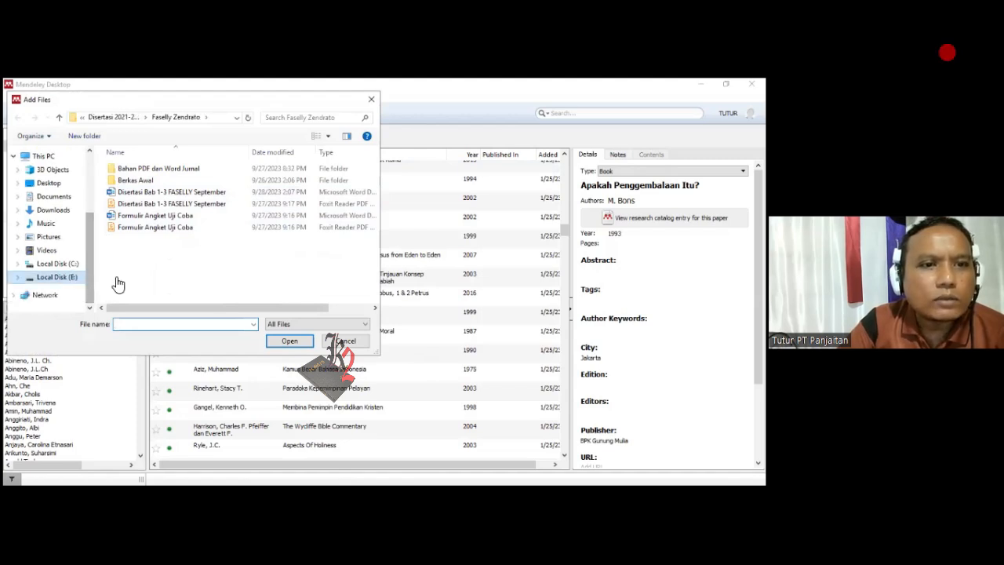
{"action": "scroll", "coordinate": [141, 262], "scroll_direction": "down", "scroll_amount": 3}
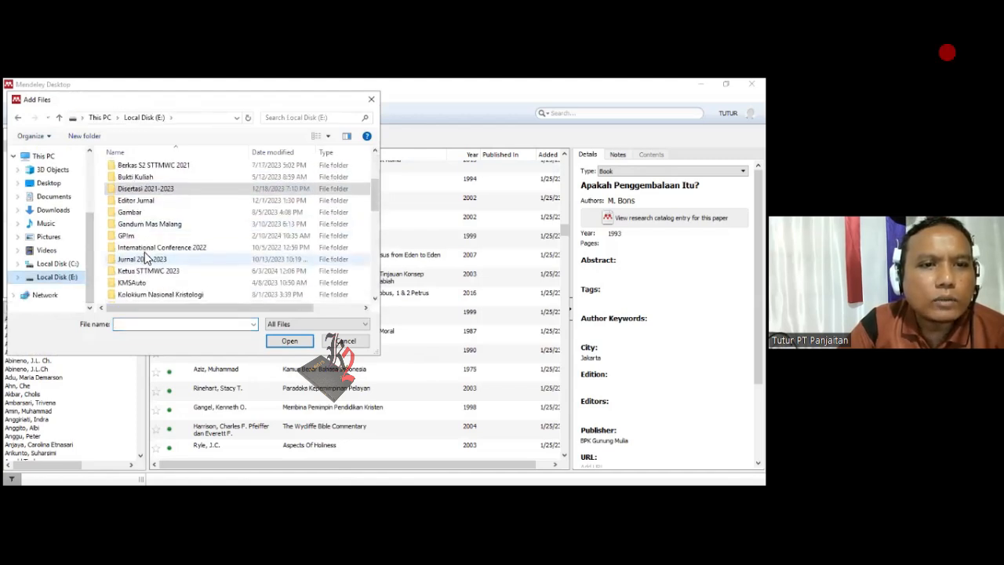
{"action": "scroll", "coordinate": [141, 262], "scroll_direction": "down", "scroll_amount": 3}
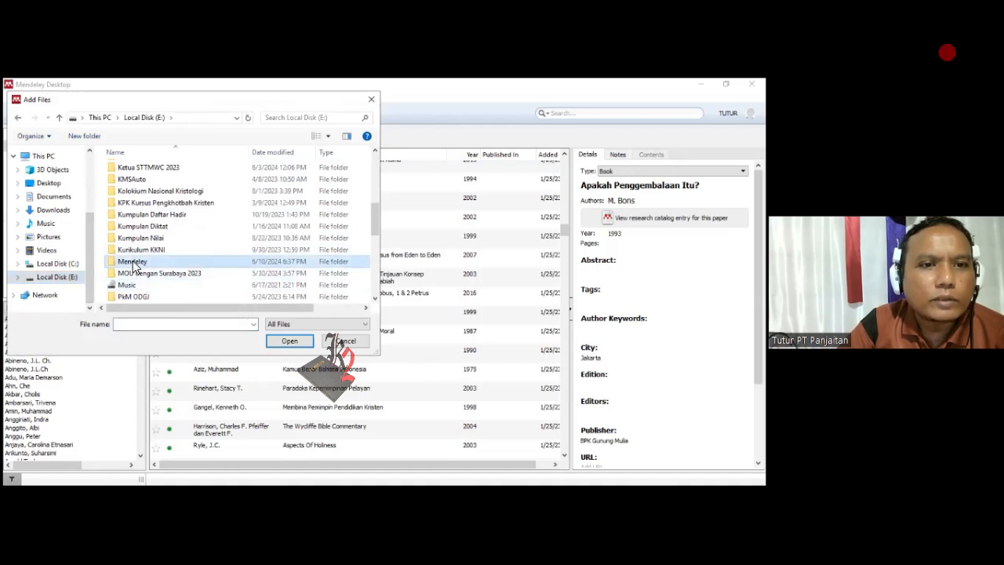
{"action": "double_click", "coordinate": [133, 265]}
- Import the PDF named with the author's surname and 2024 from the Mendeley folder into the library
{"action": "scroll", "coordinate": [126, 226], "scroll_direction": "down", "scroll_amount": 10}
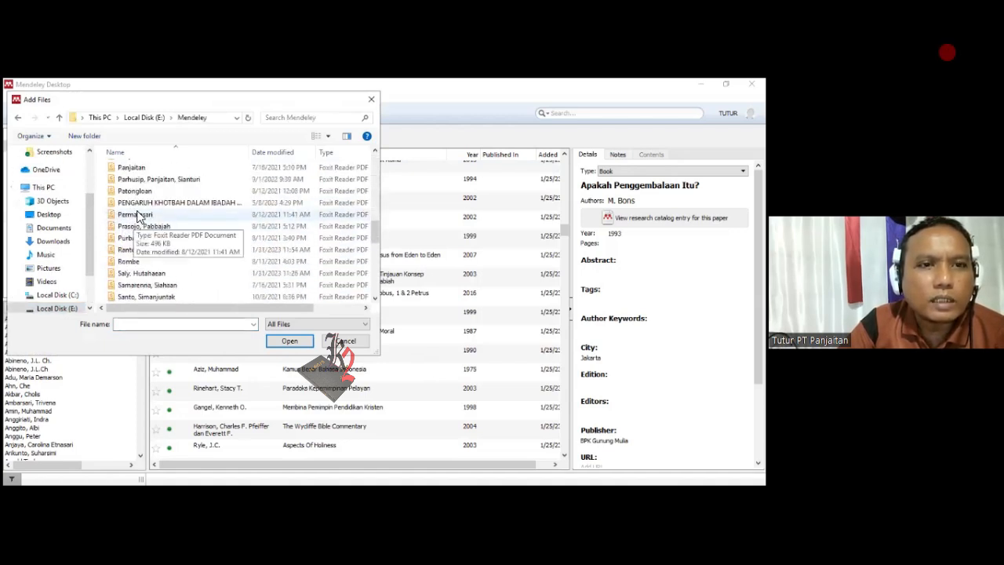
{"action": "scroll", "coordinate": [139, 214], "scroll_direction": "down", "scroll_amount": 1}
{"action": "scroll", "coordinate": [157, 226], "scroll_direction": "up", "scroll_amount": 2}
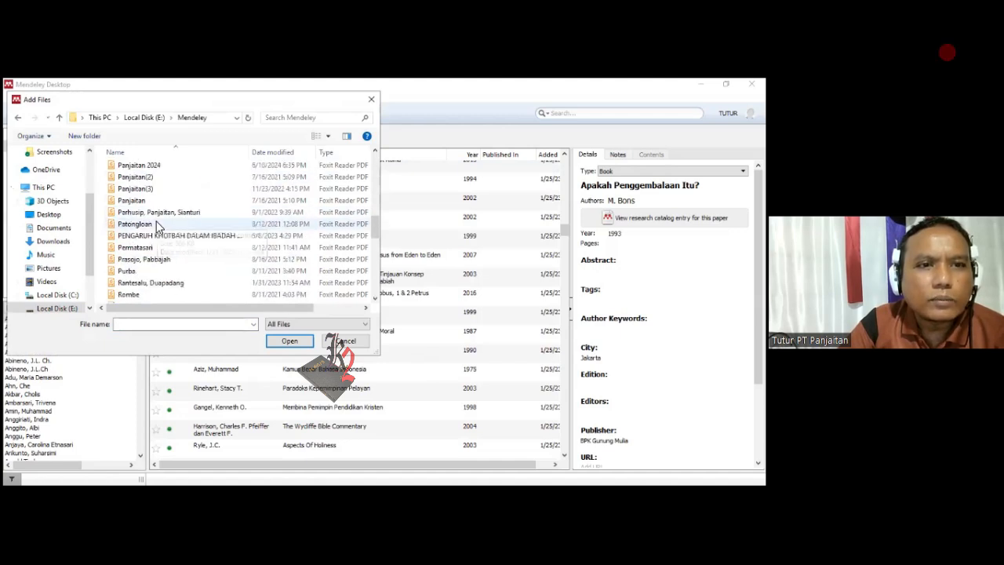
{"action": "scroll", "coordinate": [151, 197], "scroll_direction": "up", "scroll_amount": 1}
{"action": "left_click", "coordinate": [139, 201]}
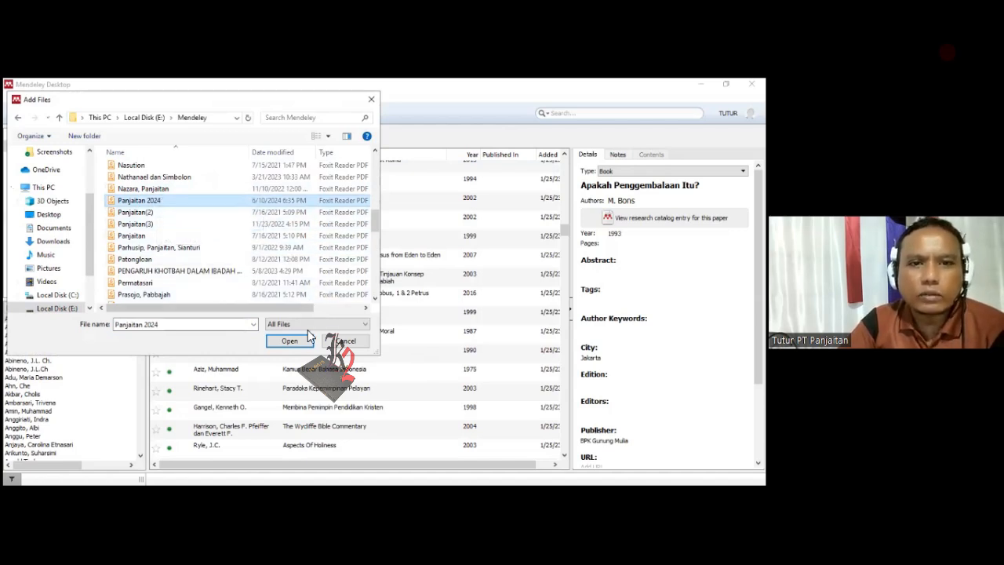
{"action": "left_click", "coordinate": [292, 342]}
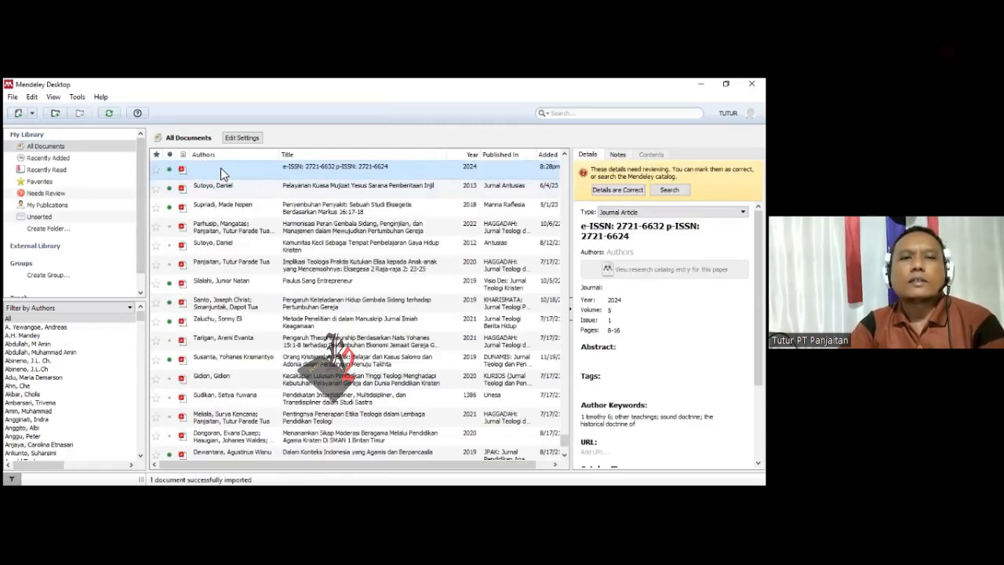
- Set the imported article's title to "Kriteria, Kelemahan dan Akibat Ajaran Lain Berdasarkan 1 Timotius 6:2b-5"
{"action": "scroll", "coordinate": [228, 235], "scroll_direction": "up", "scroll_amount": 2}
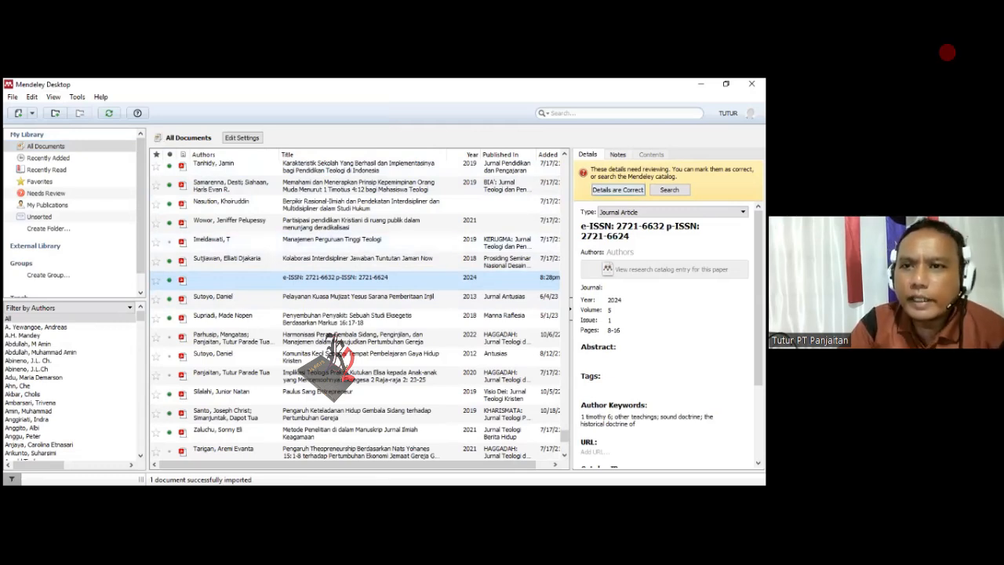
{"action": "left_click", "coordinate": [612, 227]}
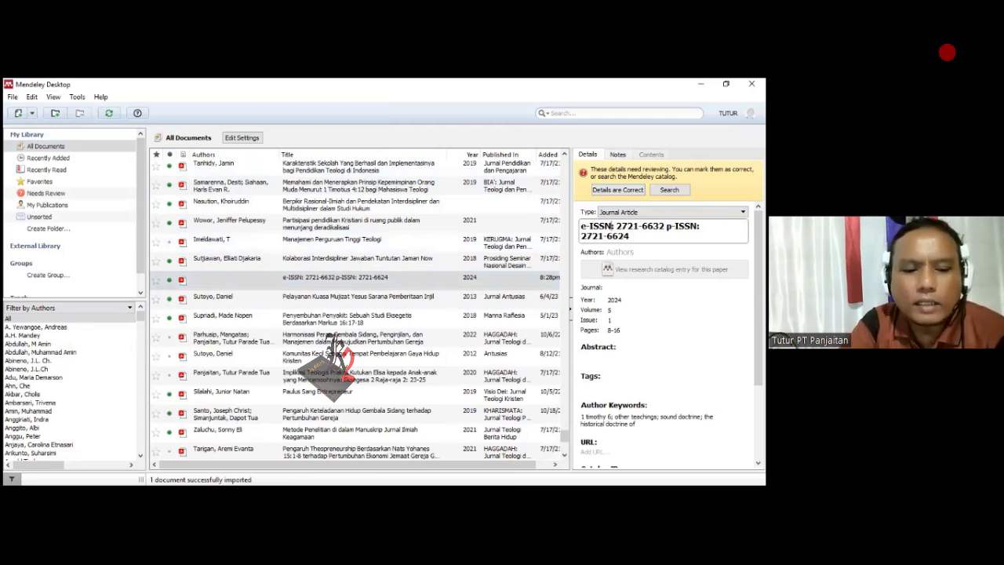
{"action": "key", "text": "ctrl+a"}
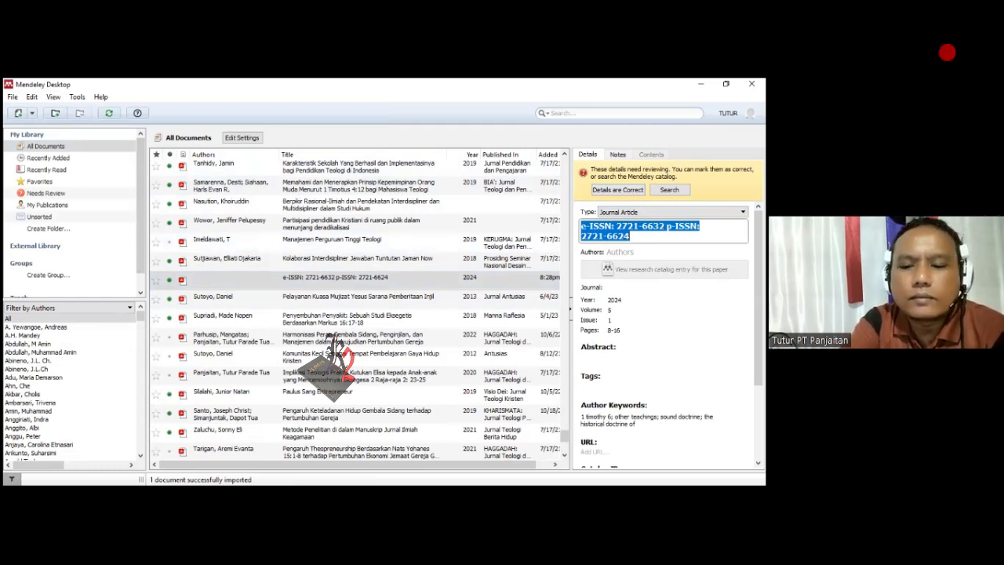
{"action": "type", "text": "K"}
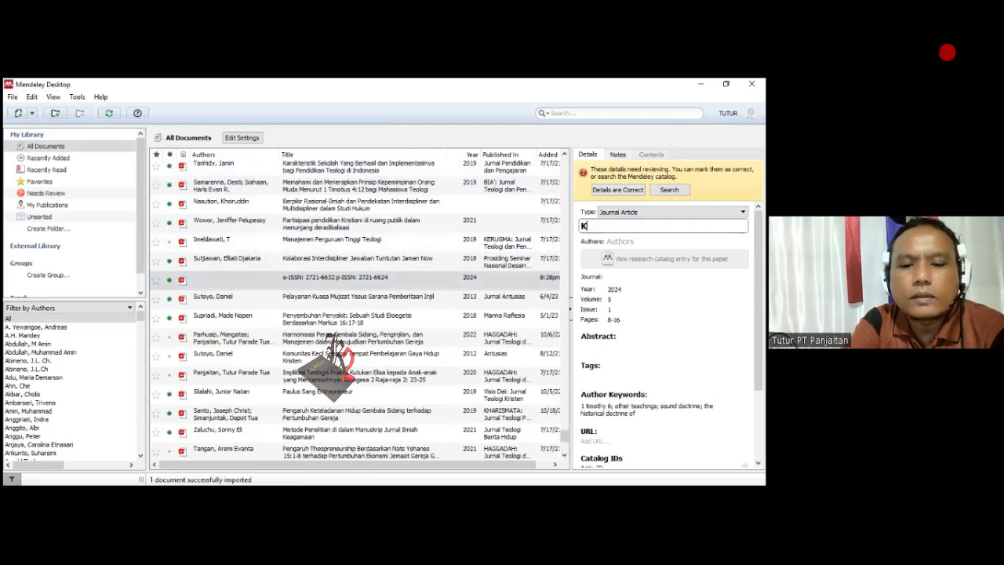
{"action": "type", "text": "riteria"}
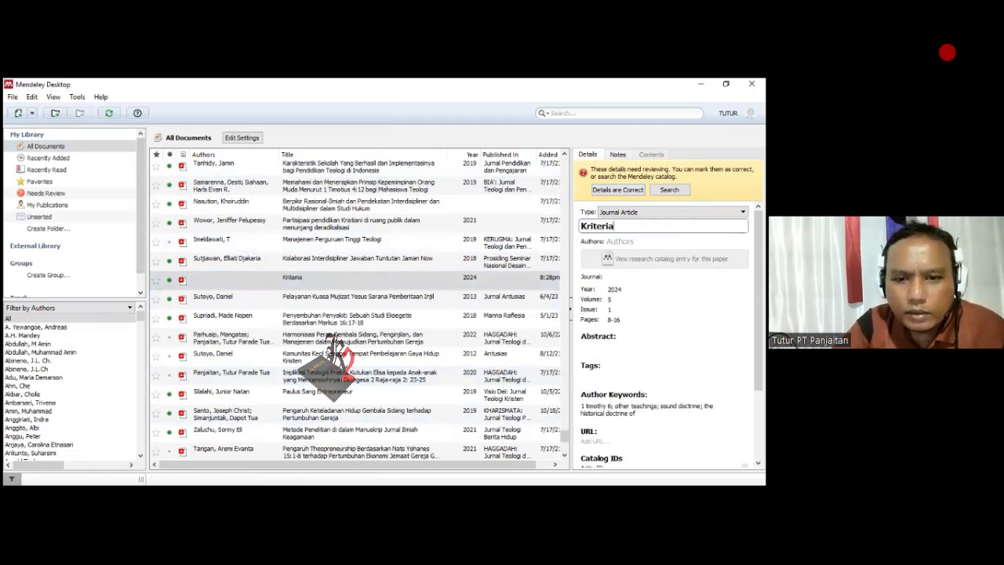
{"action": "key", "text": "alt+Tab"}
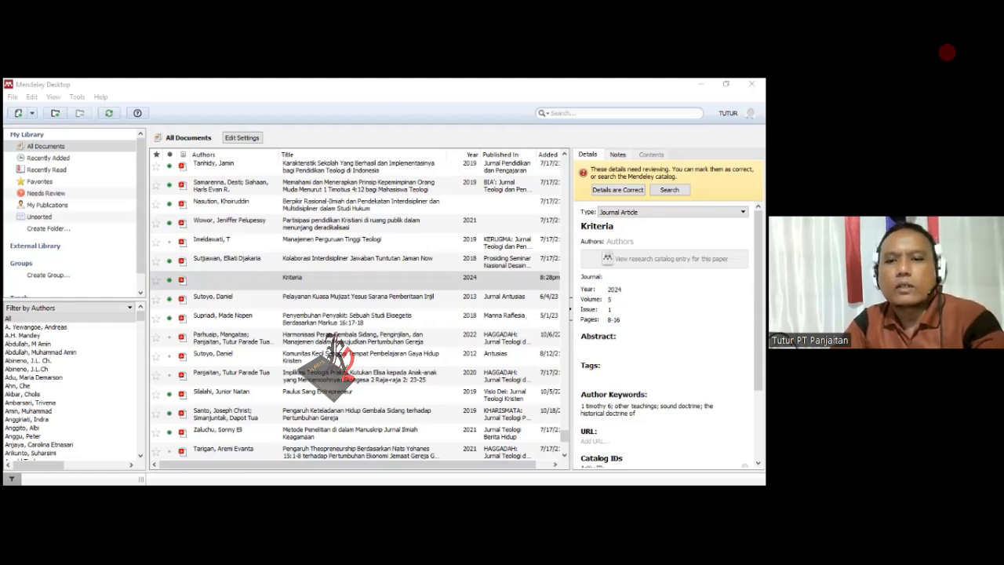
{"action": "left_click", "coordinate": [620, 227]}
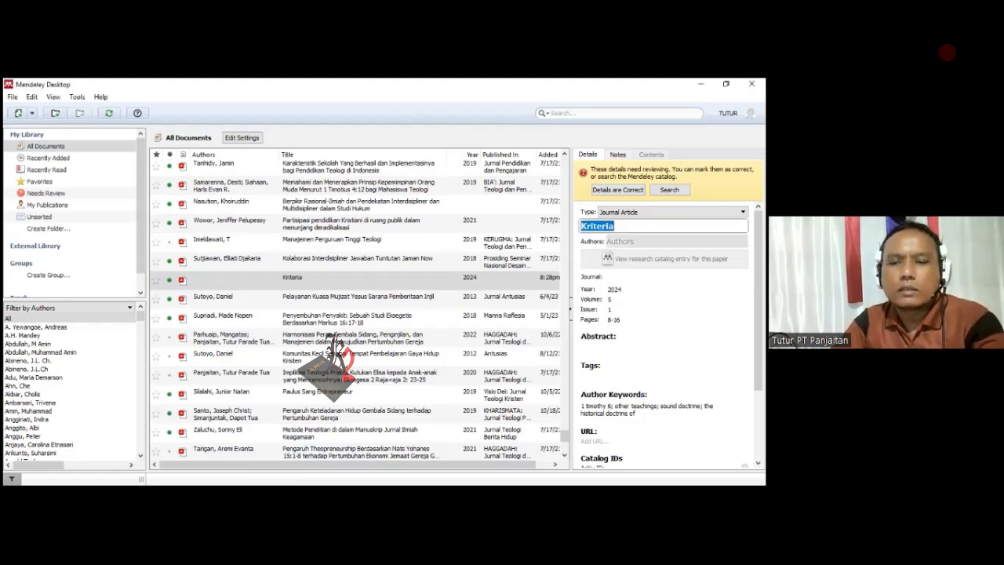
{"action": "type", "text": "Kriteria, Kelemahan dan Akibat Ajaran Lain Berdasarkan 1 Timotius 6:2b-5"}
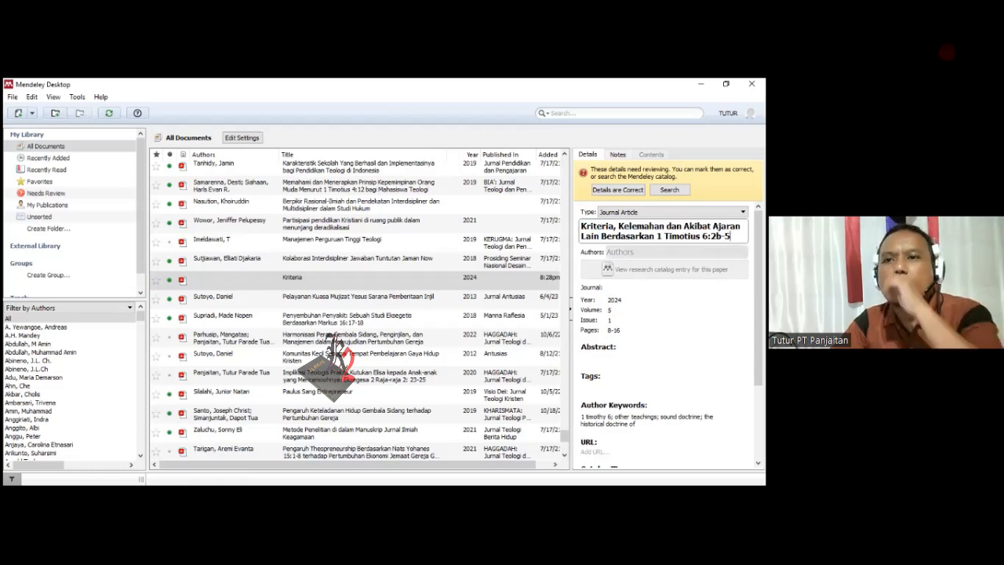
- Fill in the imported article's author with the matching full name already stored in the library
{"action": "key", "text": "Tab"}
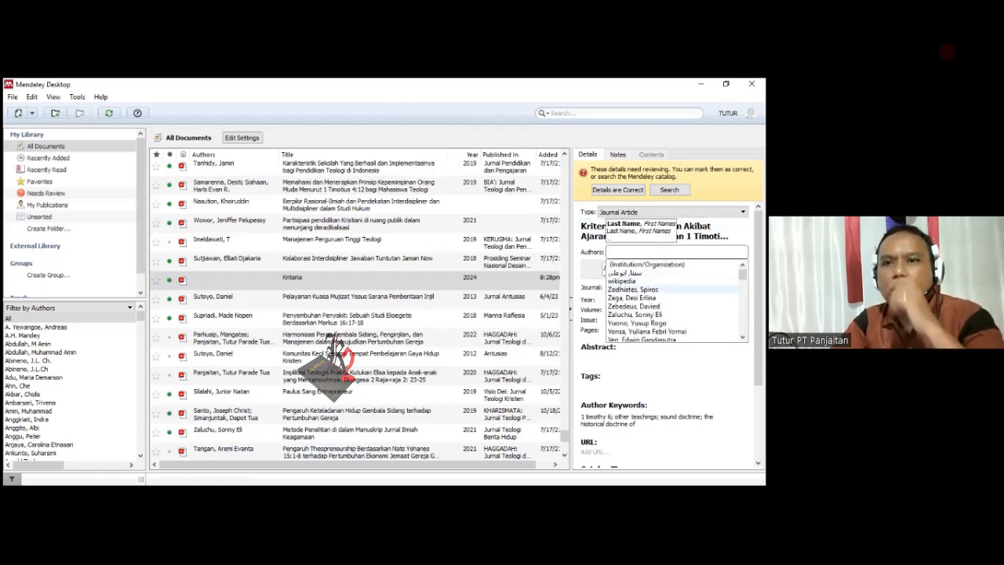
{"action": "type", "text": "panja"}
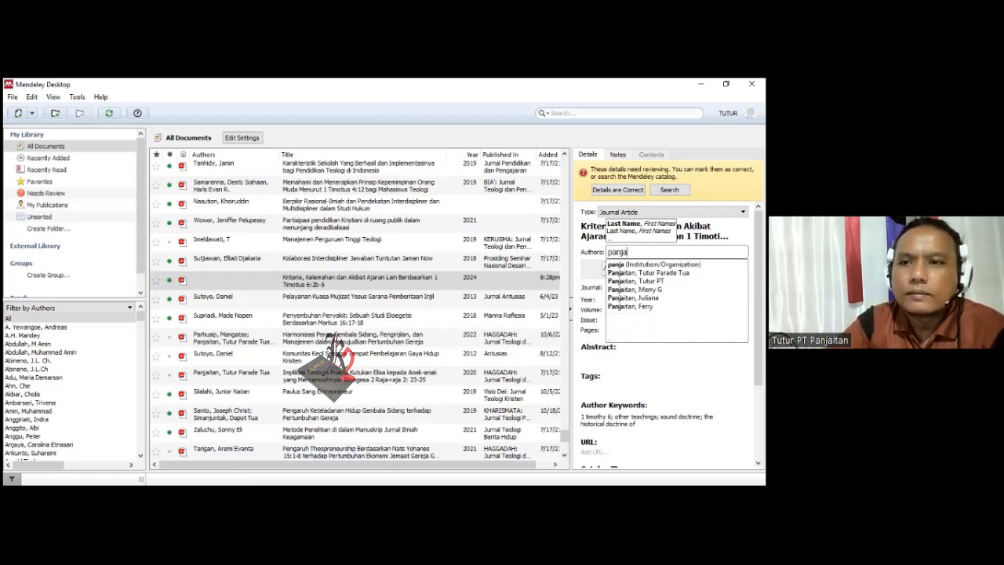
{"action": "left_click", "coordinate": [648, 273]}
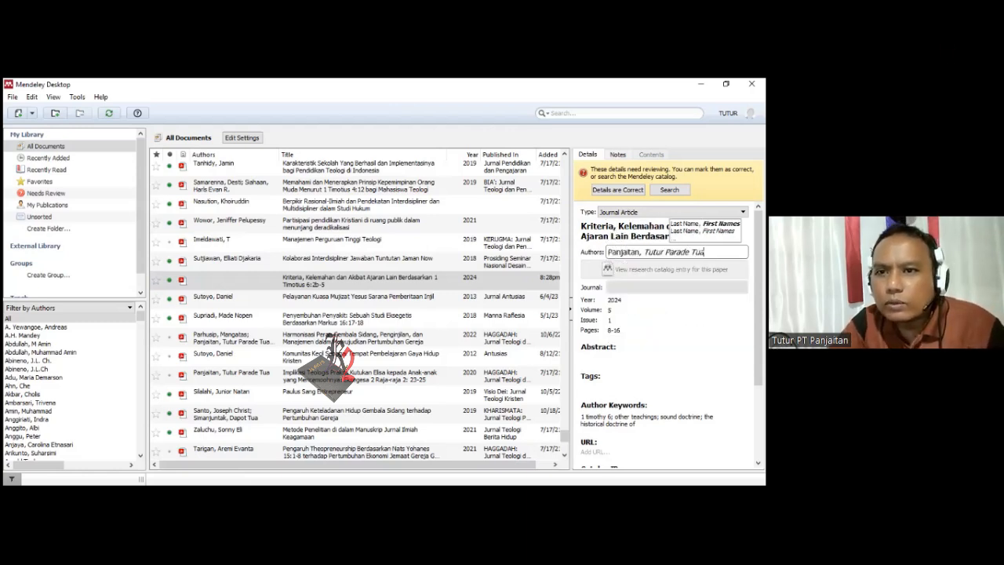
- Set the article's journal to "HAGGADAH: Jurnal Teologi dan Pendidikan Agama Kristen" and check its remaining details
{"action": "left_click", "coordinate": [651, 287]}
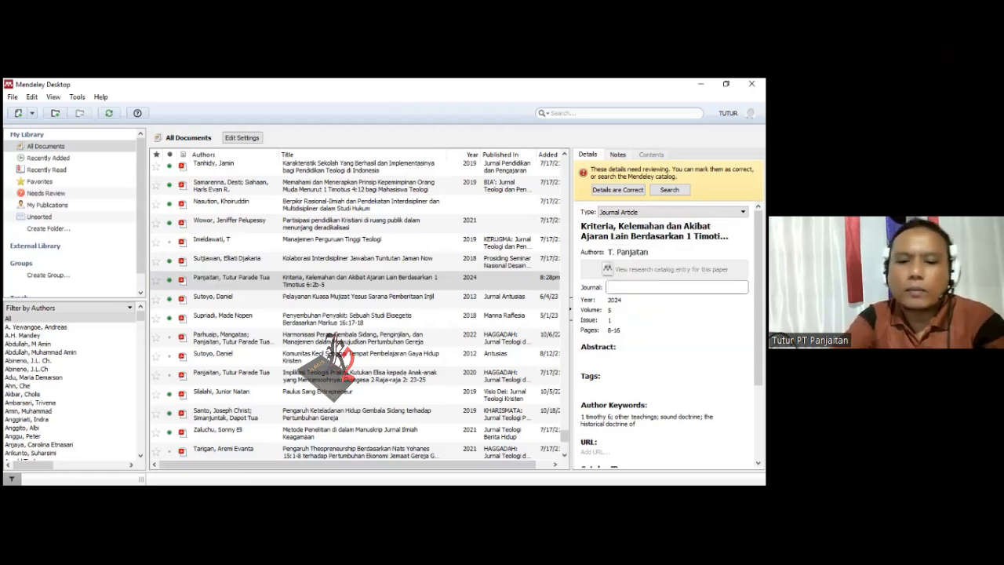
{"action": "type", "text": "hag"}
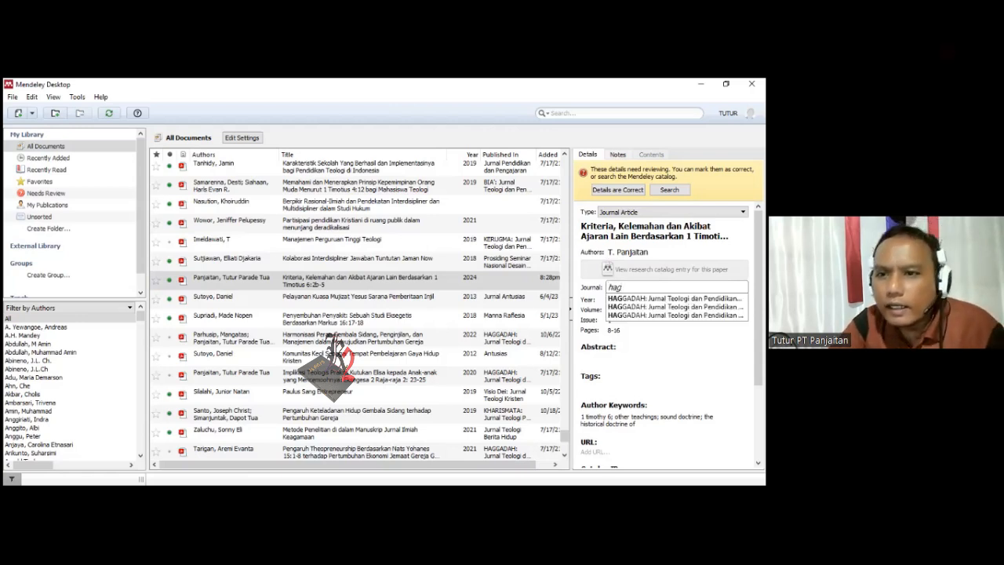
{"action": "key", "text": "Return"}
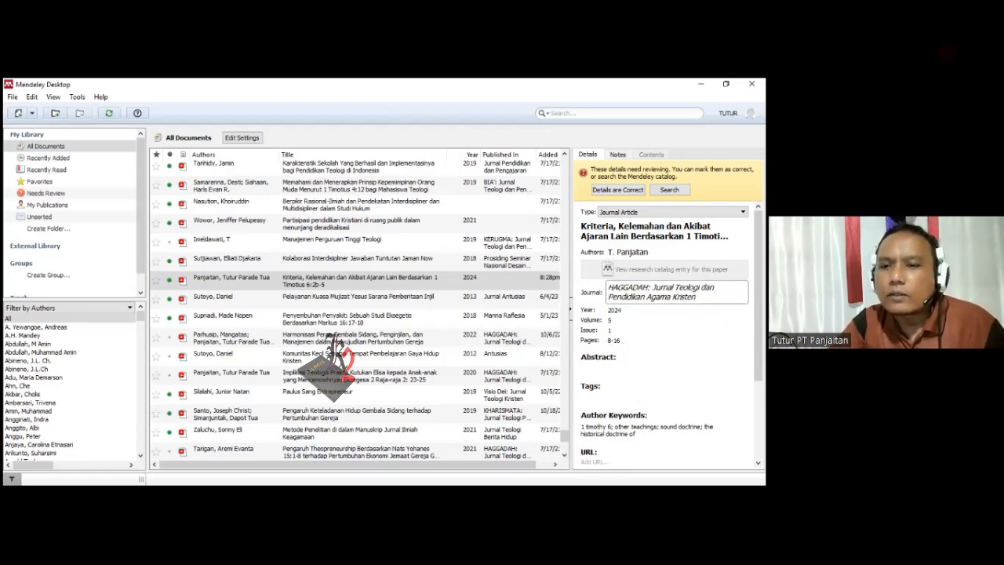
{"action": "scroll", "coordinate": [695, 298], "scroll_direction": "down", "scroll_amount": 4}
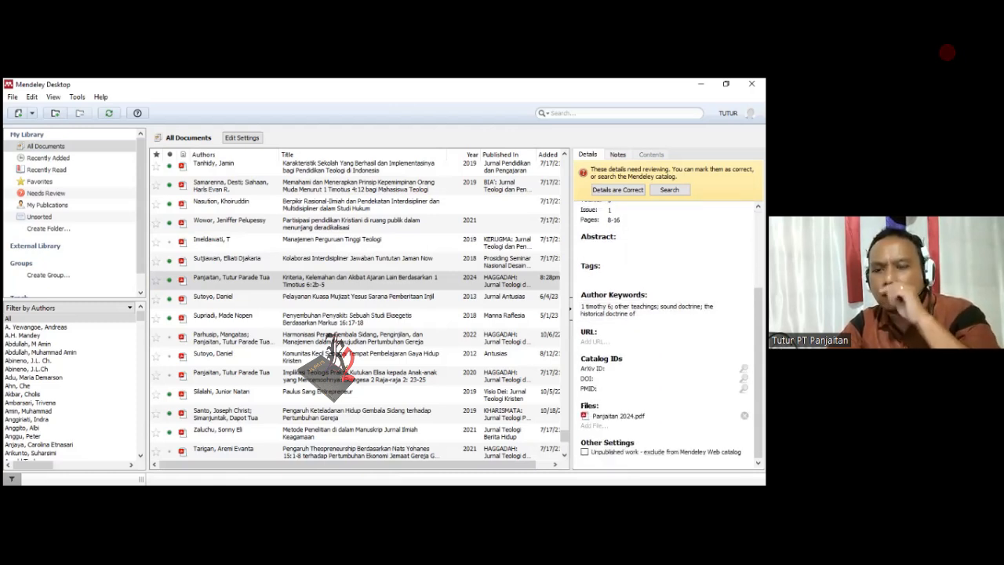
{"action": "scroll", "coordinate": [694, 298], "scroll_direction": "up", "scroll_amount": 5}
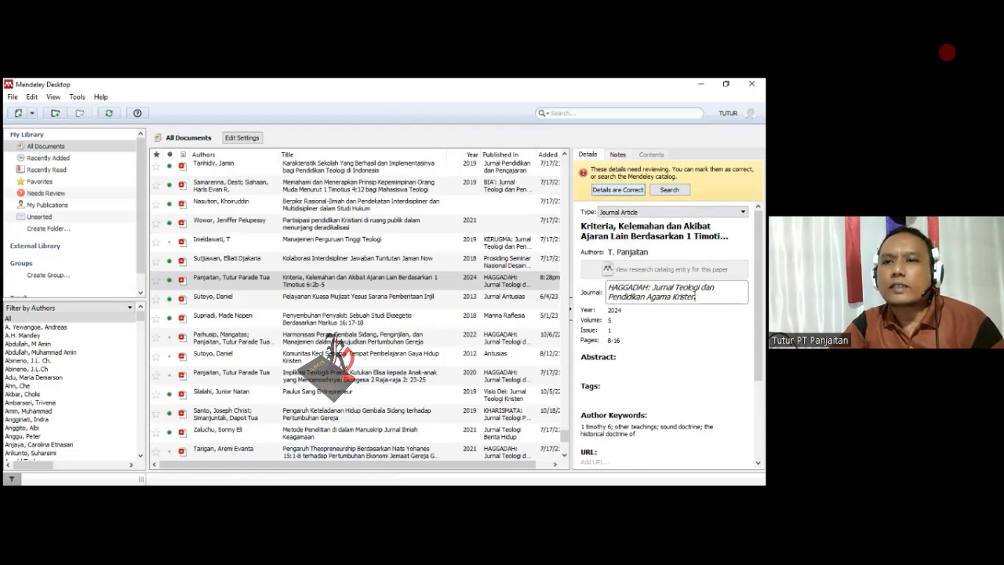
{"action": "scroll", "coordinate": [694, 297], "scroll_direction": "down", "scroll_amount": 3}
{"action": "scroll", "coordinate": [671, 334], "scroll_direction": "up", "scroll_amount": 3}
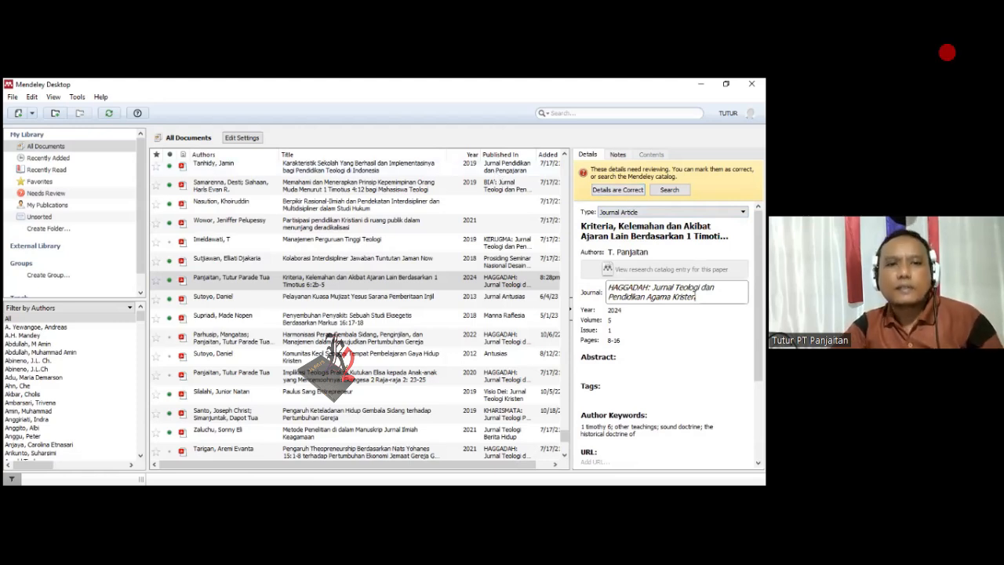
- Switch to the Word article and try to insert a bibliography on the empty line below the REFERENSI heading
{"action": "left_click", "coordinate": [234, 277]}
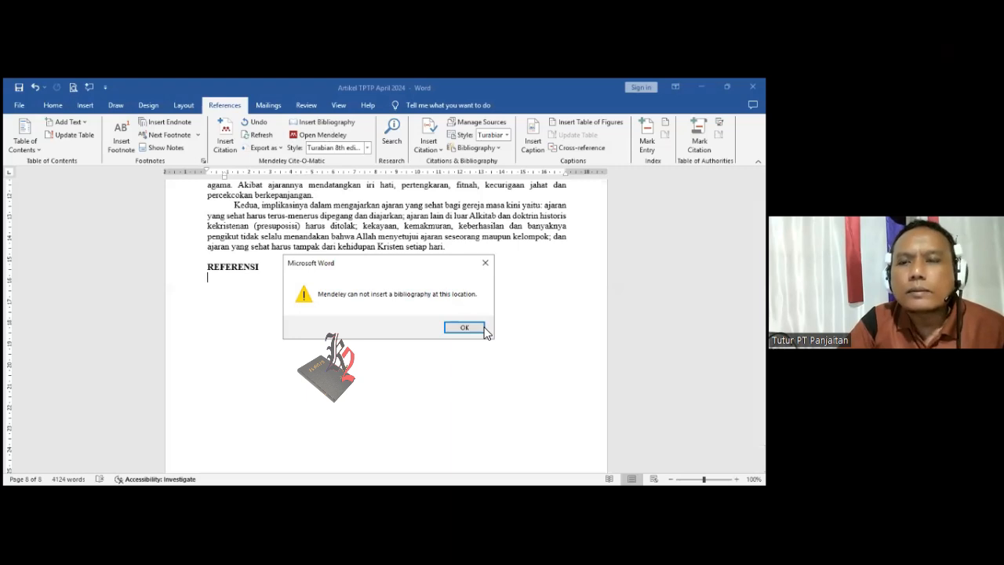
{"action": "left_click", "coordinate": [464, 327]}
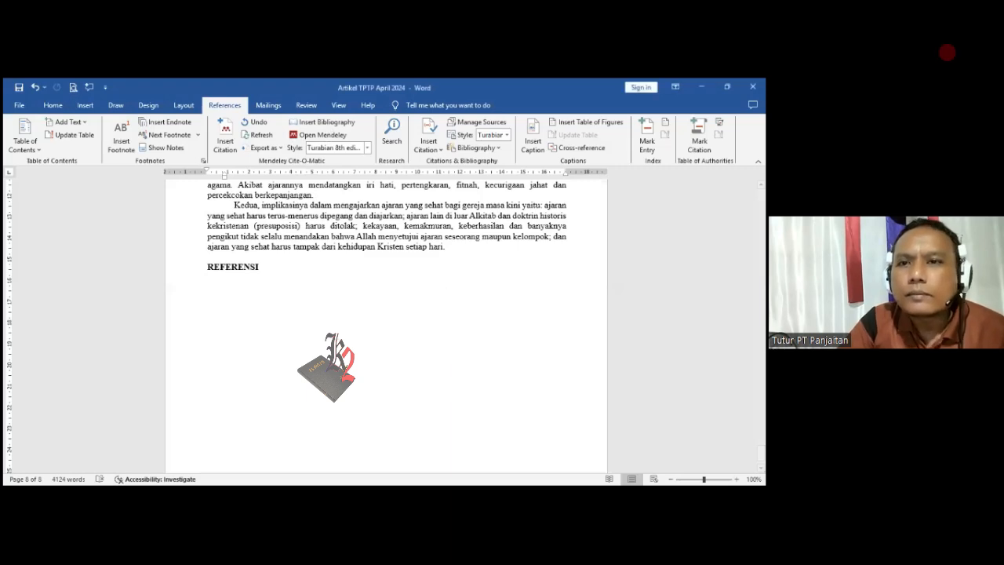
{"action": "left_click", "coordinate": [476, 149]}
{"action": "left_click", "coordinate": [511, 396]}
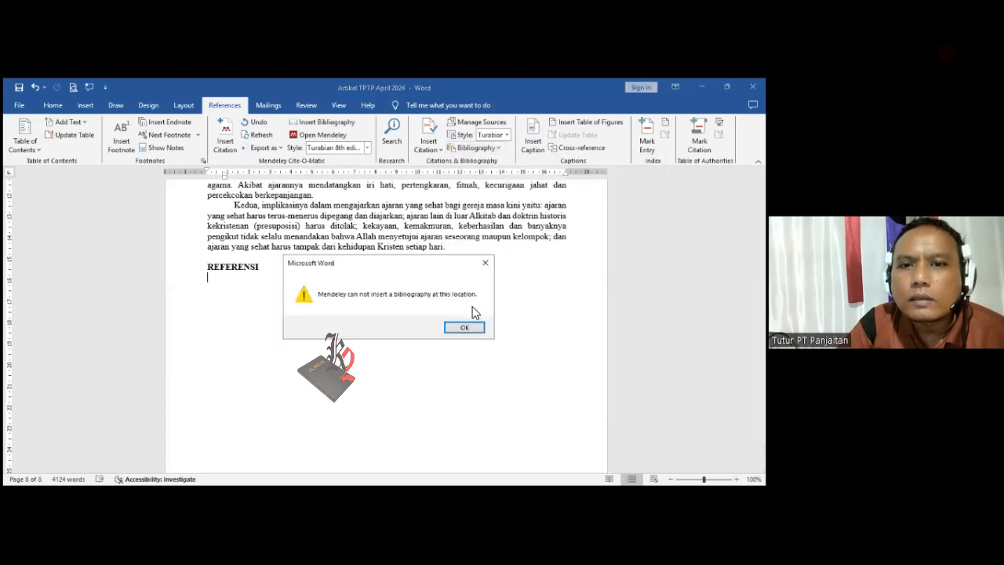
{"action": "left_click", "coordinate": [487, 265]}
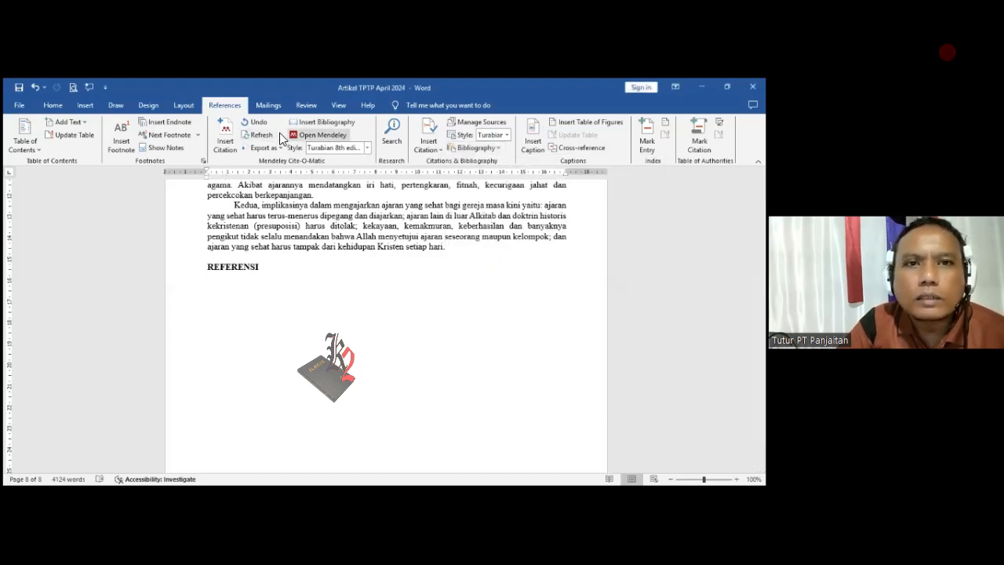
- Insert the Mendeley bibliography below the REFERENSI heading and look through its entries
{"action": "left_click", "coordinate": [331, 122]}
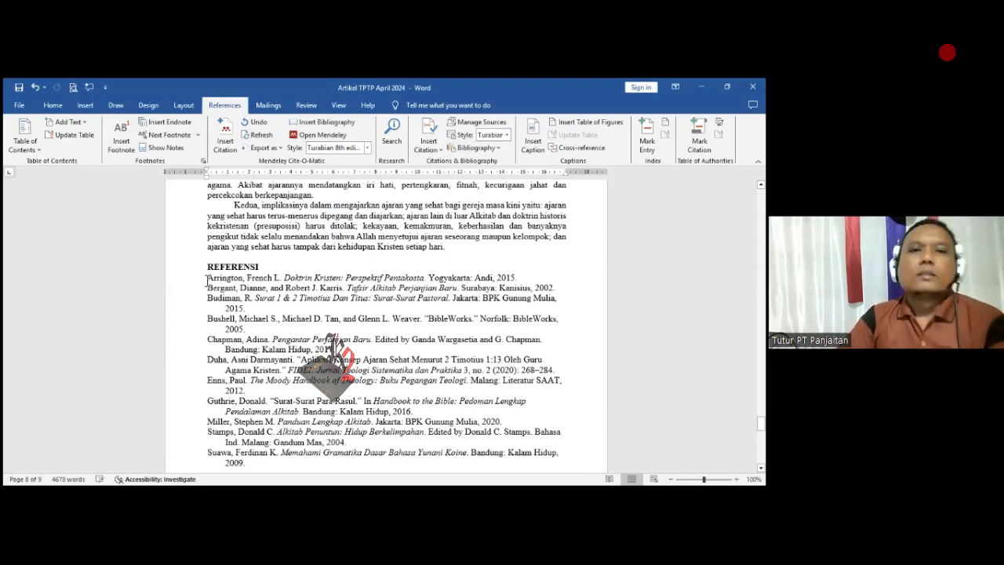
{"action": "scroll", "coordinate": [196, 279], "scroll_direction": "down", "scroll_amount": 2}
{"action": "scroll", "coordinate": [234, 283], "scroll_direction": "down", "scroll_amount": 5}
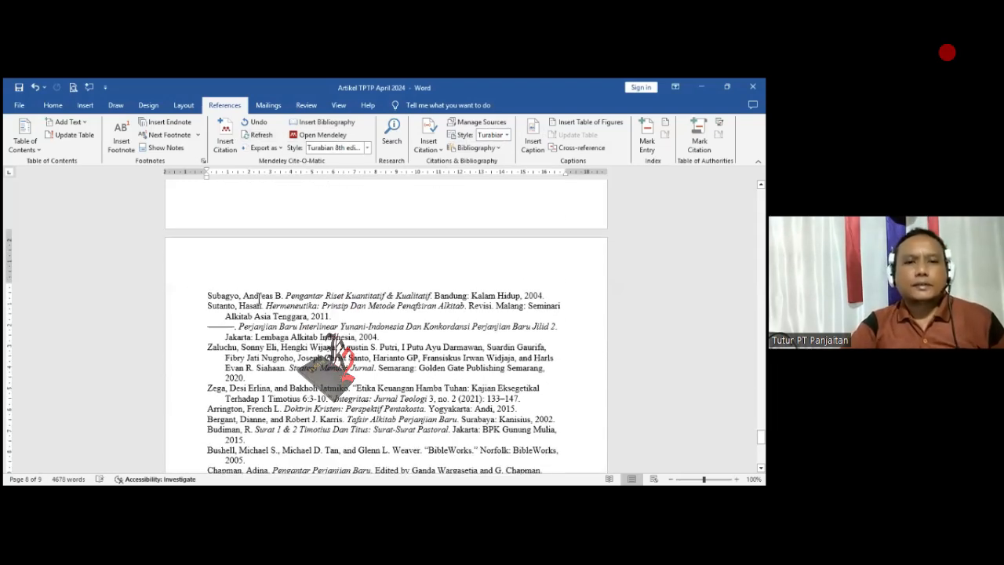
{"action": "scroll", "coordinate": [338, 353], "scroll_direction": "down", "scroll_amount": 3}
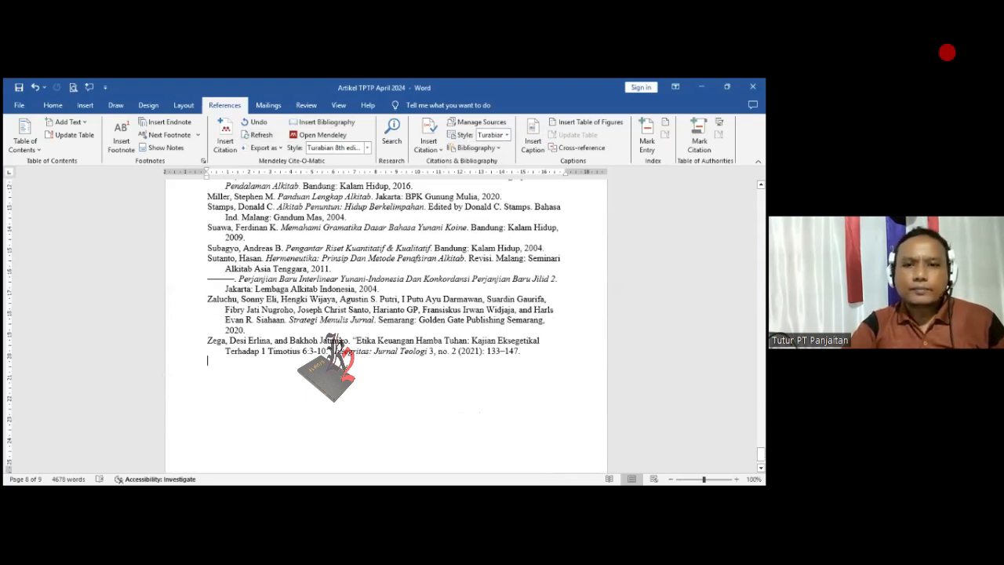
{"action": "scroll", "coordinate": [293, 306], "scroll_direction": "up", "scroll_amount": 12}
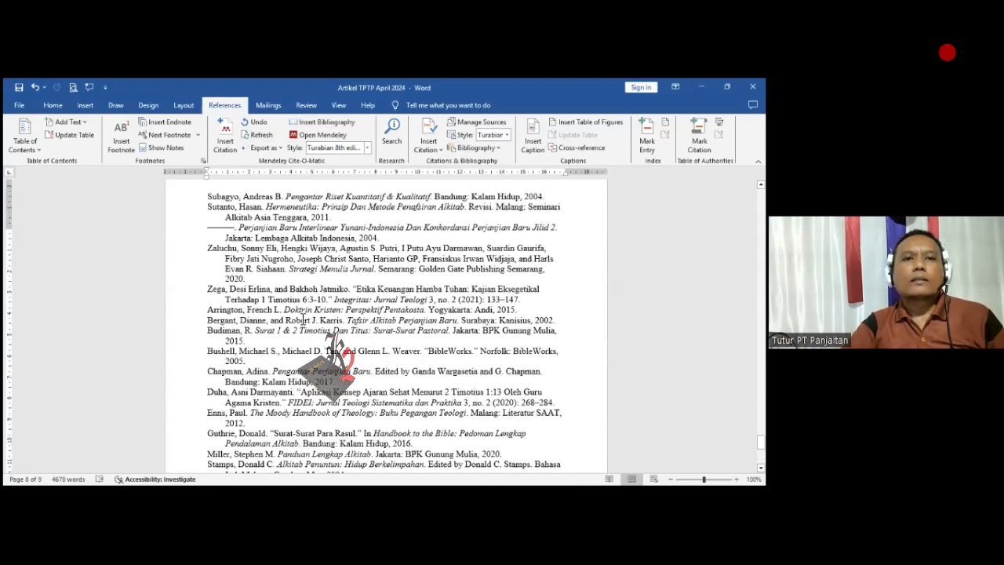
{"action": "scroll", "coordinate": [293, 306], "scroll_direction": "up", "scroll_amount": 9}
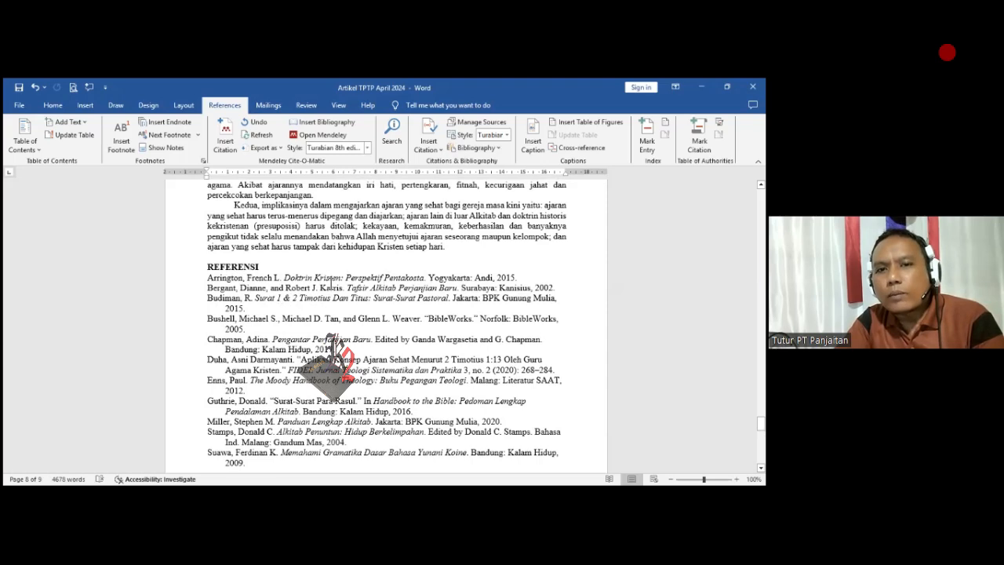
- Justify the entire reference list below the REFERENSI heading and review its alignment
{"action": "scroll", "coordinate": [447, 291], "scroll_direction": "down", "scroll_amount": 10}
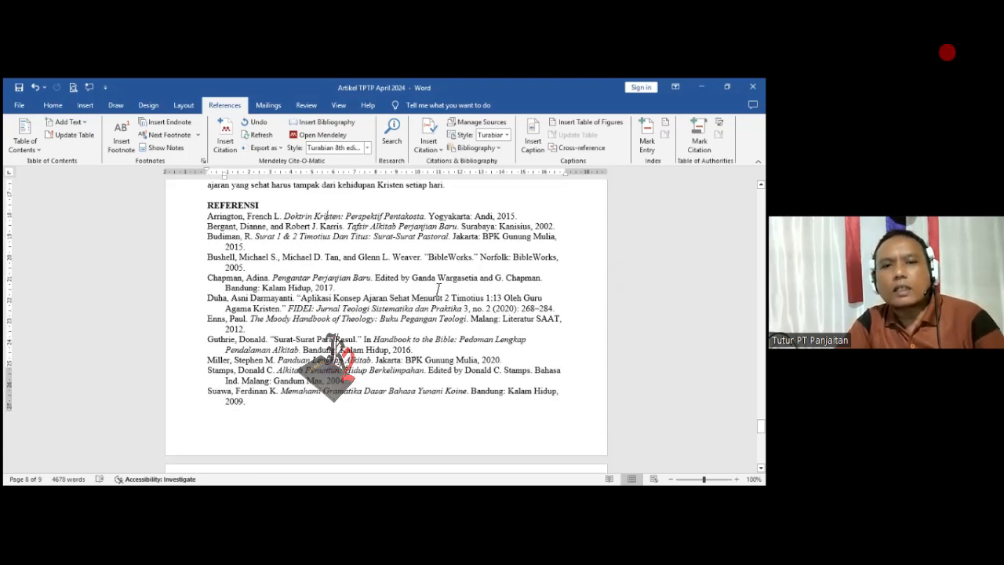
{"action": "scroll", "coordinate": [455, 311], "scroll_direction": "down", "scroll_amount": 8}
{"action": "left_click", "coordinate": [366, 350]}
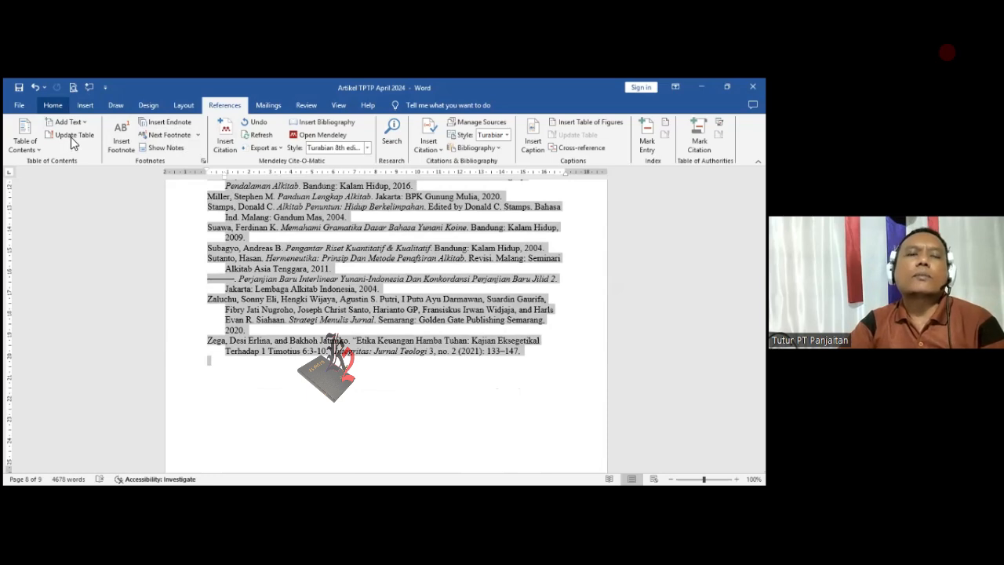
{"action": "left_click", "coordinate": [54, 106]}
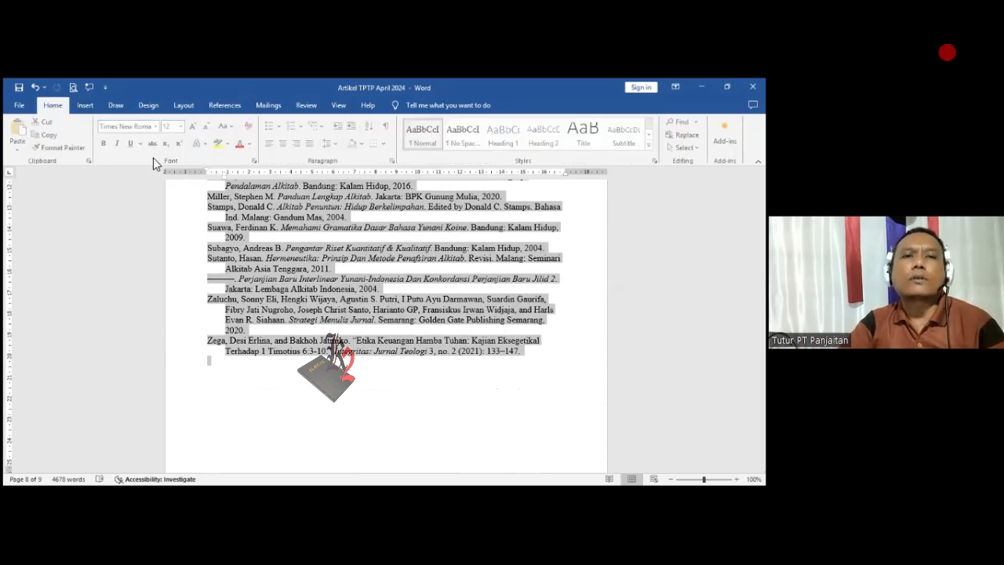
{"action": "left_click", "coordinate": [311, 143]}
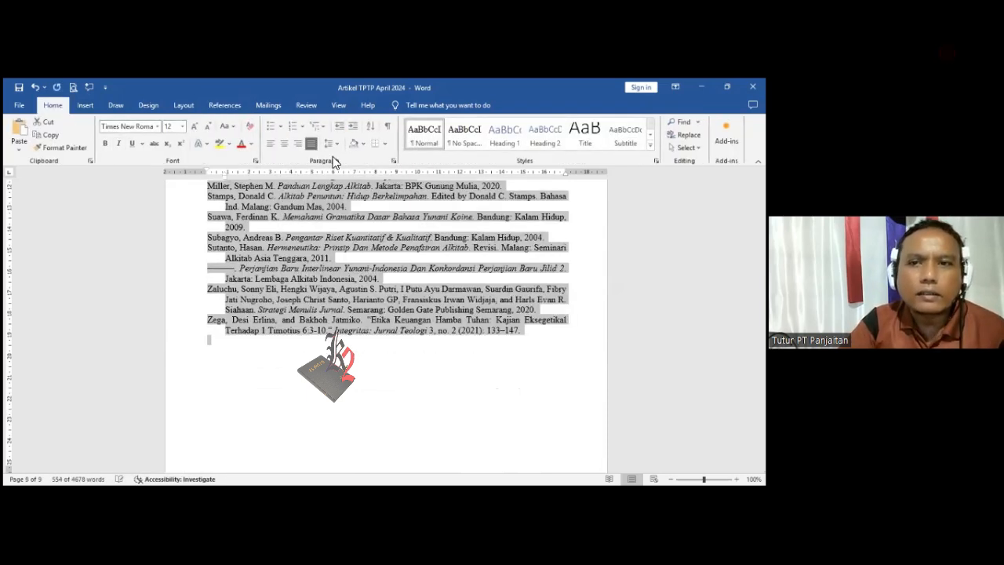
{"action": "scroll", "coordinate": [411, 305], "scroll_direction": "up", "scroll_amount": 11}
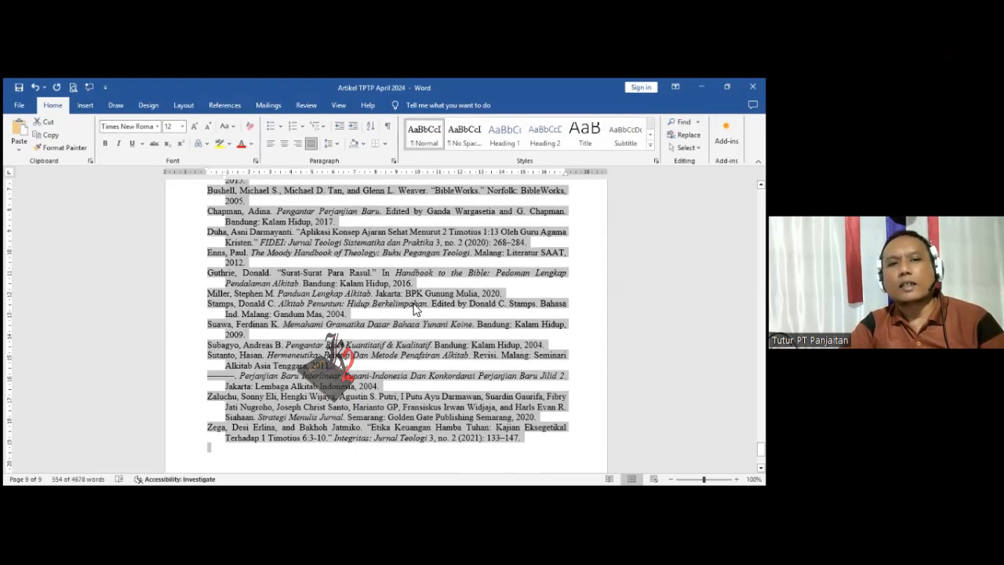
{"action": "scroll", "coordinate": [408, 303], "scroll_direction": "up", "scroll_amount": 8}
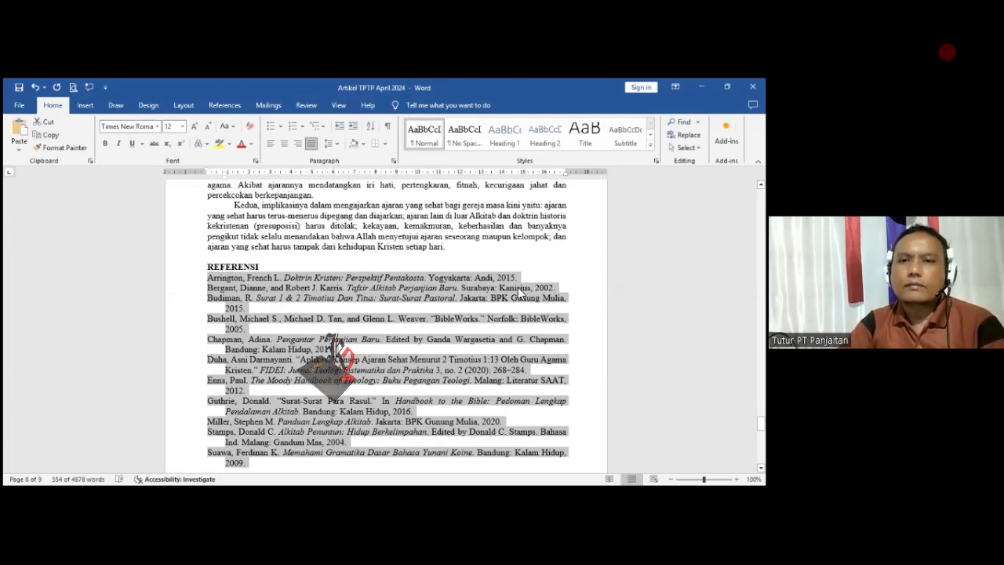
{"action": "scroll", "coordinate": [394, 269], "scroll_direction": "up", "scroll_amount": 2}
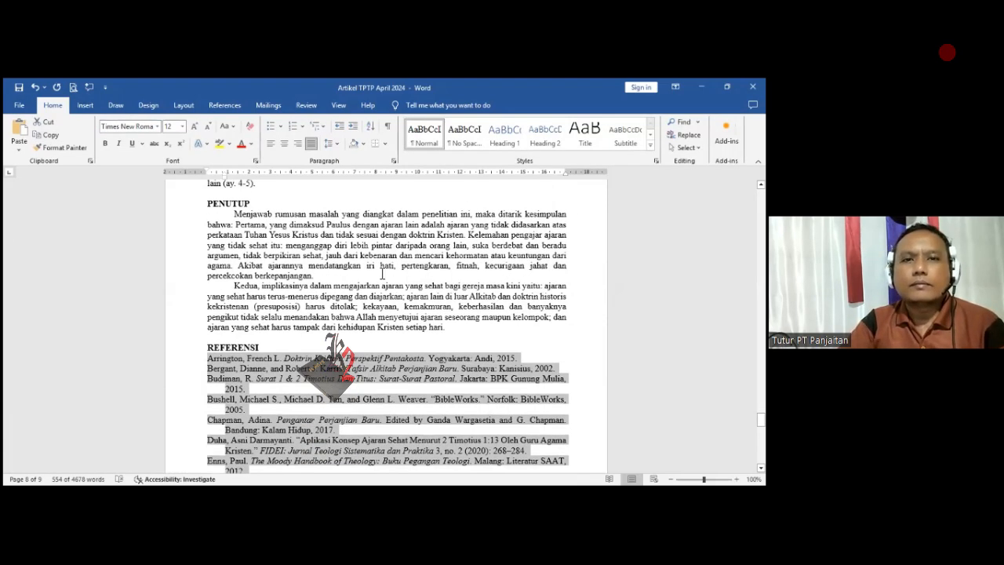